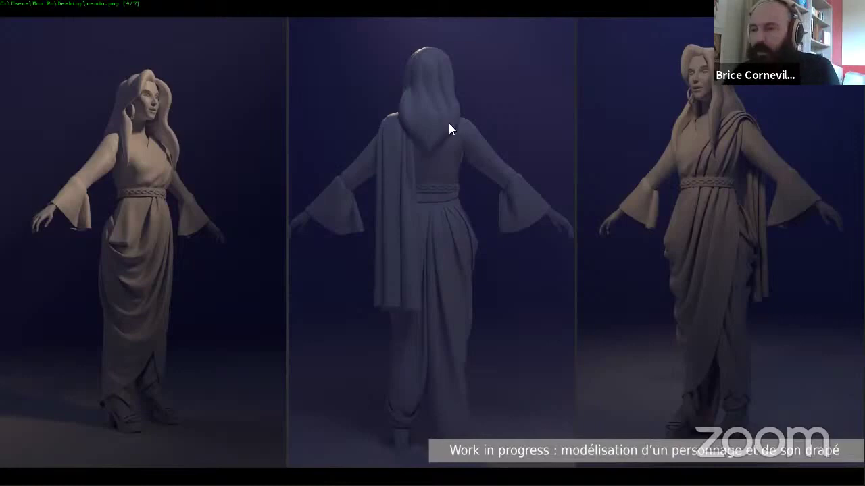
Close the render image viewer and bring up the concept painting of the singer in Photoshop
scroll(417, 111, up, 1)
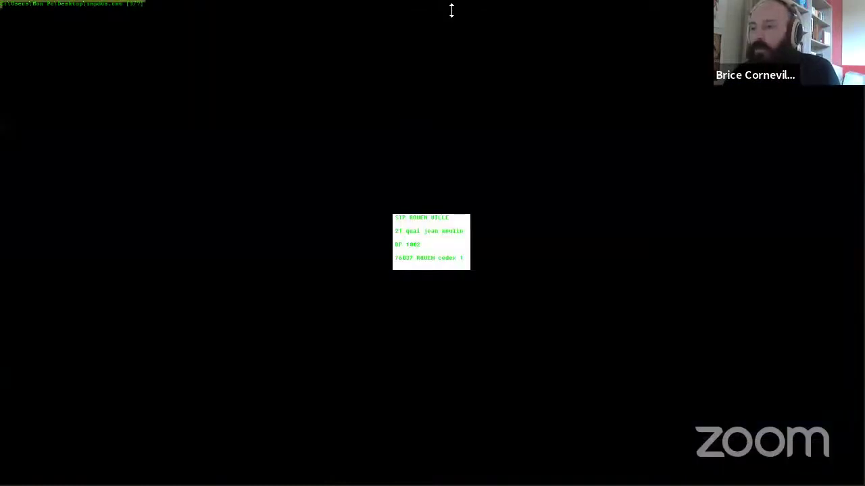
key(Escape)
click(533, 8)
click(646, 33)
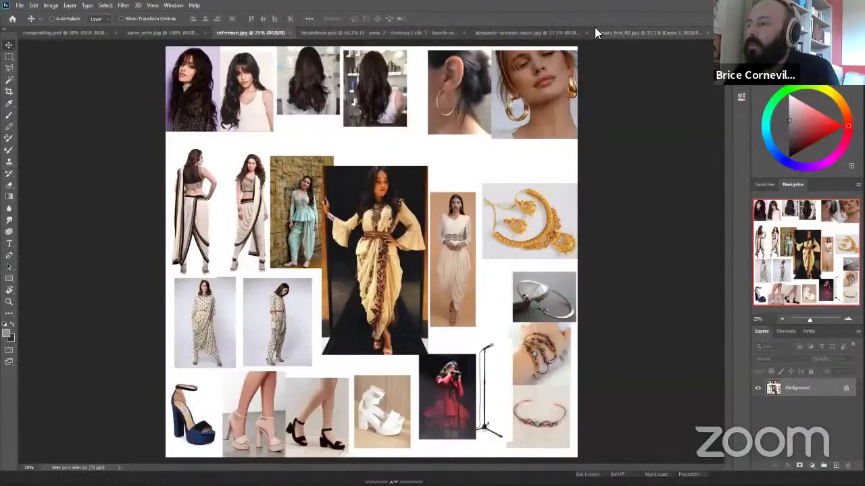
click(538, 33)
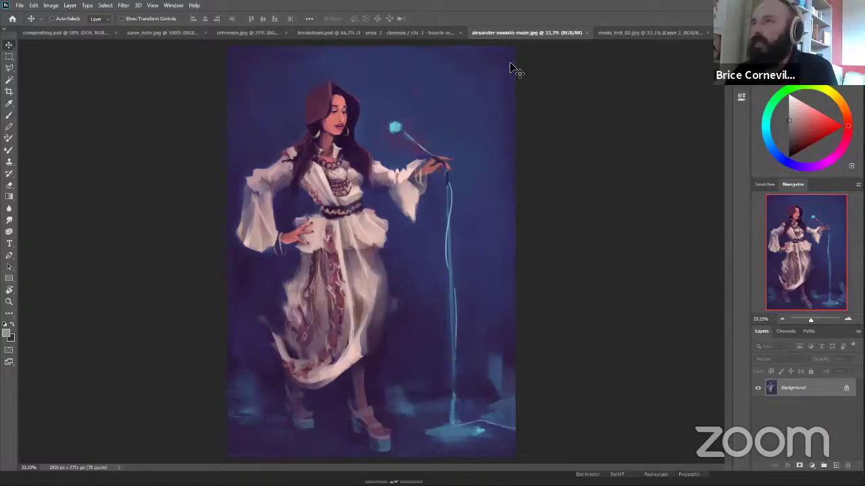
Review the numbered list in breakdown.psd, the photo board in reference.jpg and the annotated saree folds in the saree note image
click(386, 33)
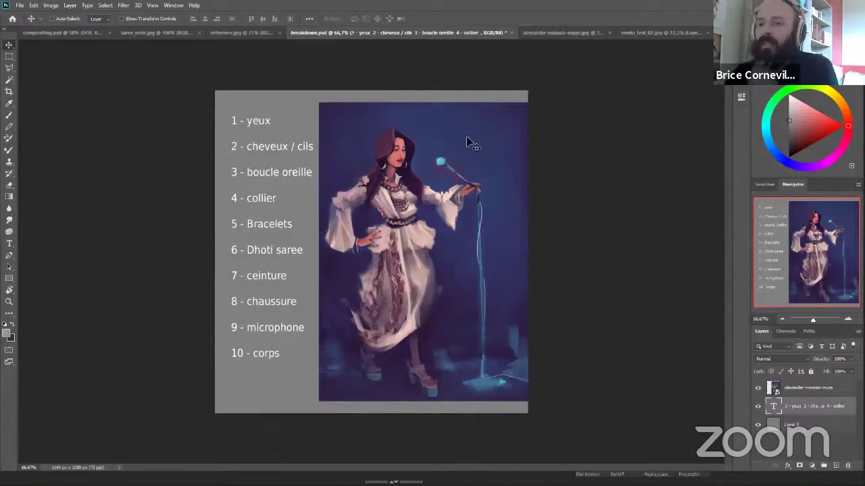
click(251, 36)
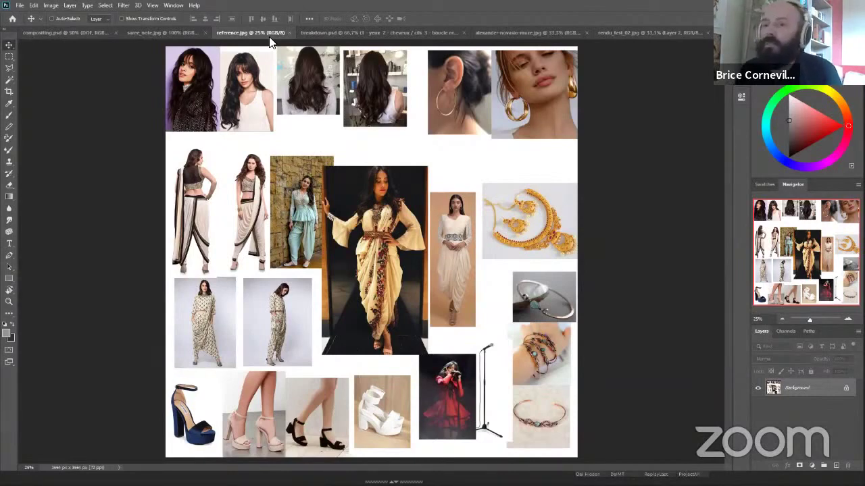
click(175, 32)
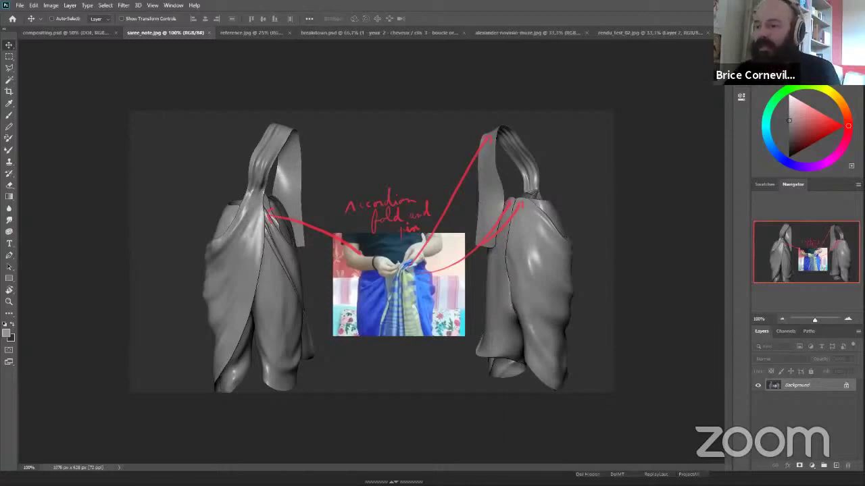
Switch to ZBrush and inspect the singer sculpt at full length from the side and front, and the head up close
key(alt+Tab)
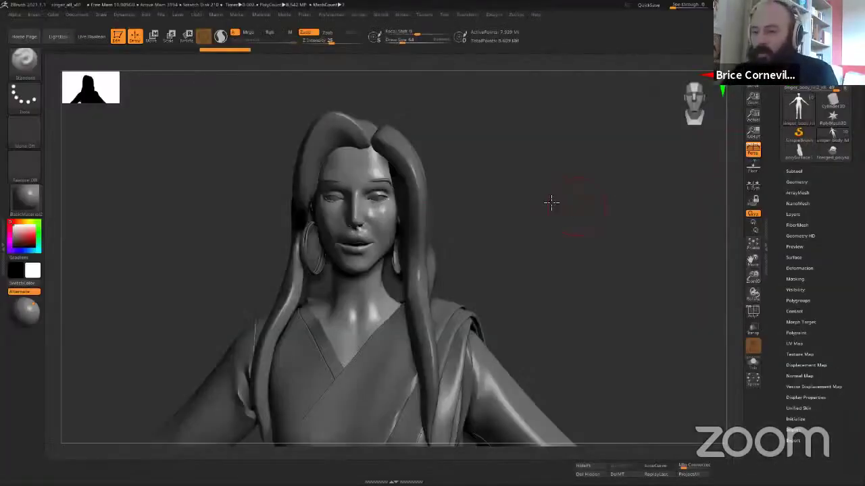
mouse_move(551, 201)
mouse_down()
mouse_move(540, 198)
mouse_move(586, 206)
mouse_move(593, 171)
mouse_up()
key(f)
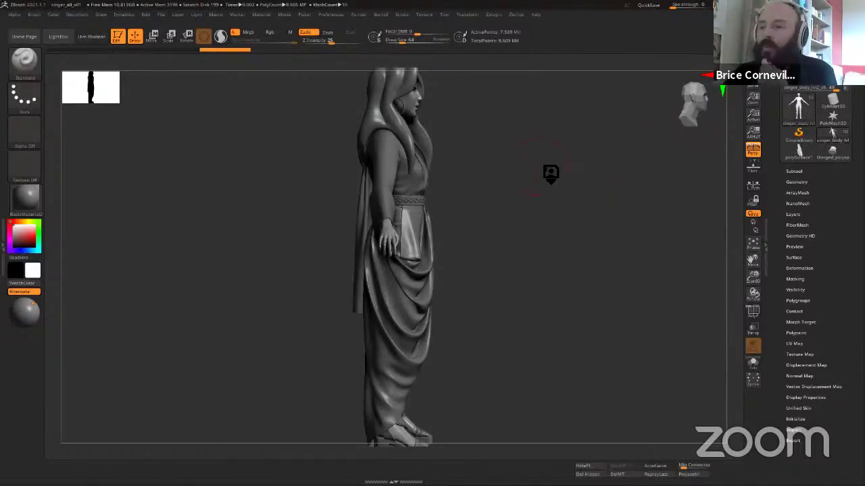
mouse_move(520, 169)
mouse_down()
mouse_move(491, 150)
mouse_move(500, 133)
mouse_move(431, 104)
mouse_up()
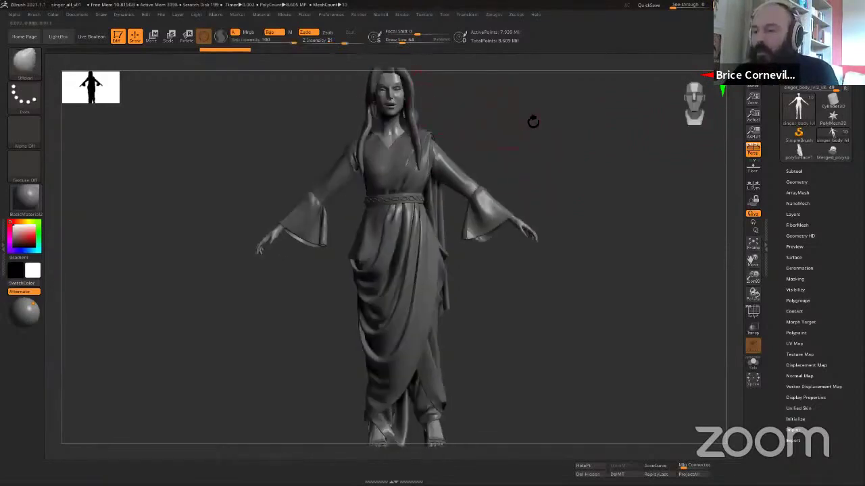
drag(533, 121, 626, 237)
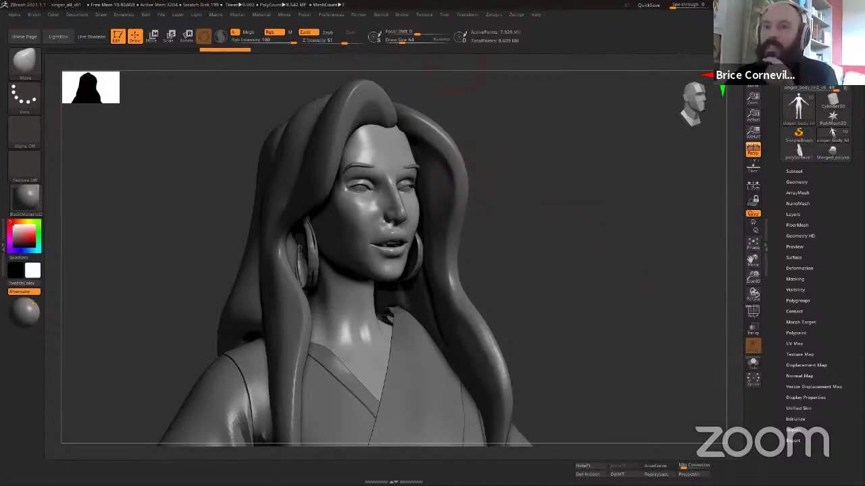
Switch to Maya and select the singer's body mesh to examine the face topology up close
key(alt+Tab)
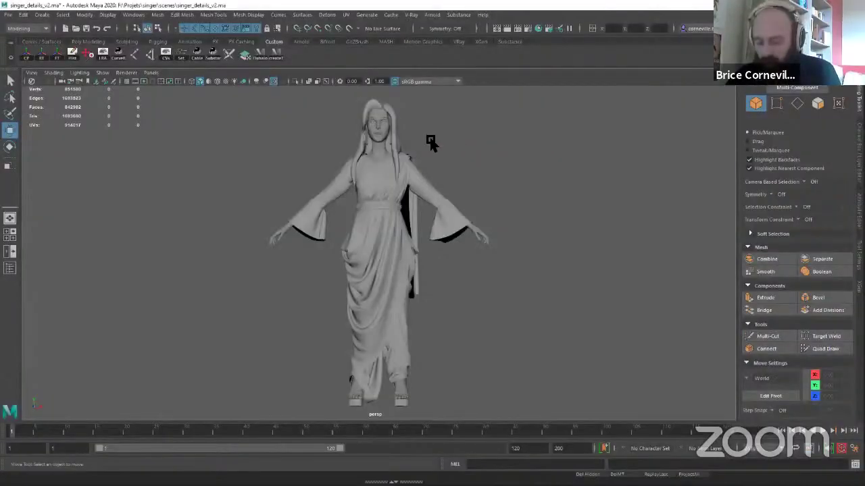
scroll(395, 134, up, 5)
alt+middle_drag(479, 108, 471, 278)
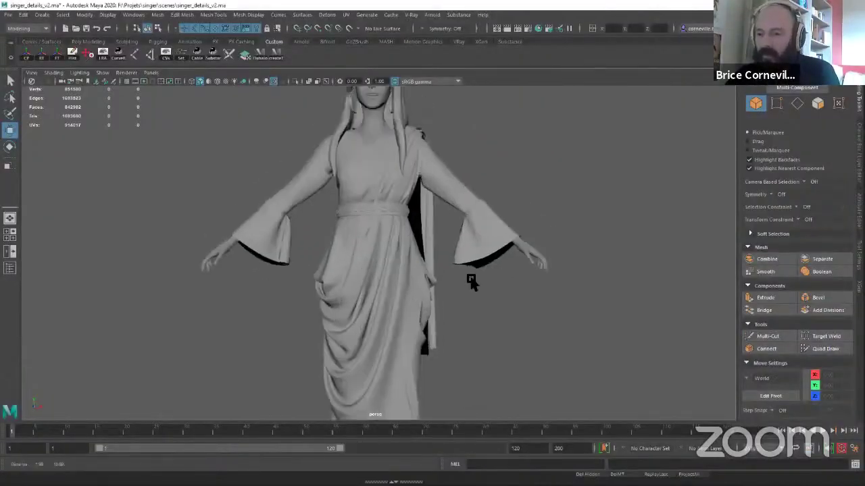
scroll(448, 216, up, 5)
alt+middle_drag(490, 183, 560, 208)
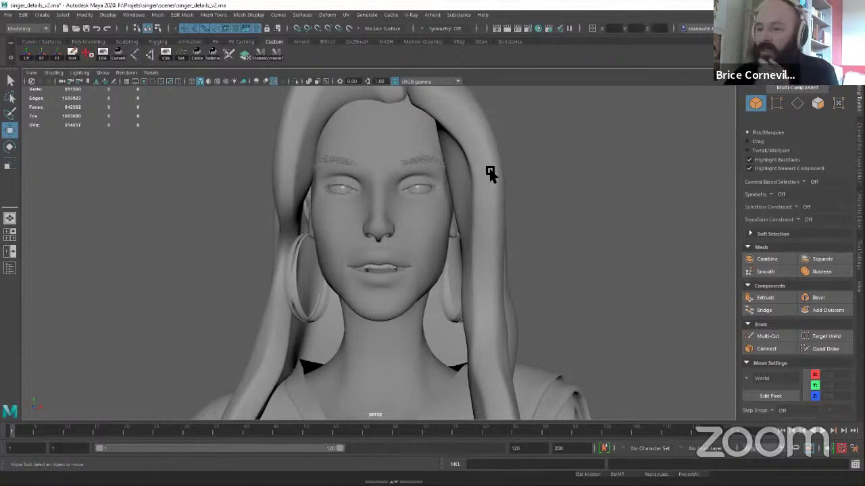
click(514, 158)
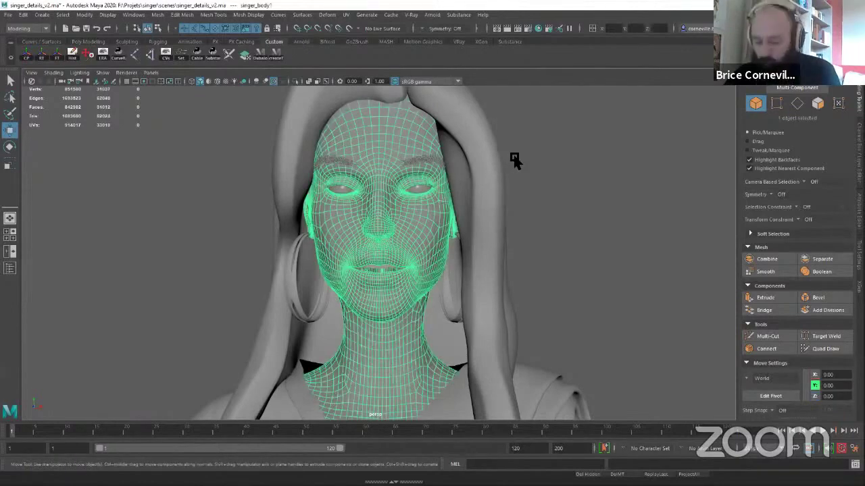
scroll(514, 159, up, 2)
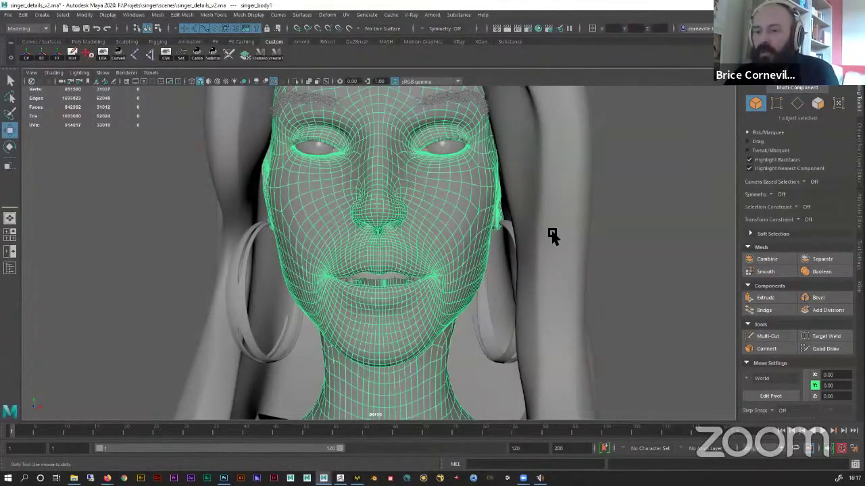
scroll(552, 228, up, 2)
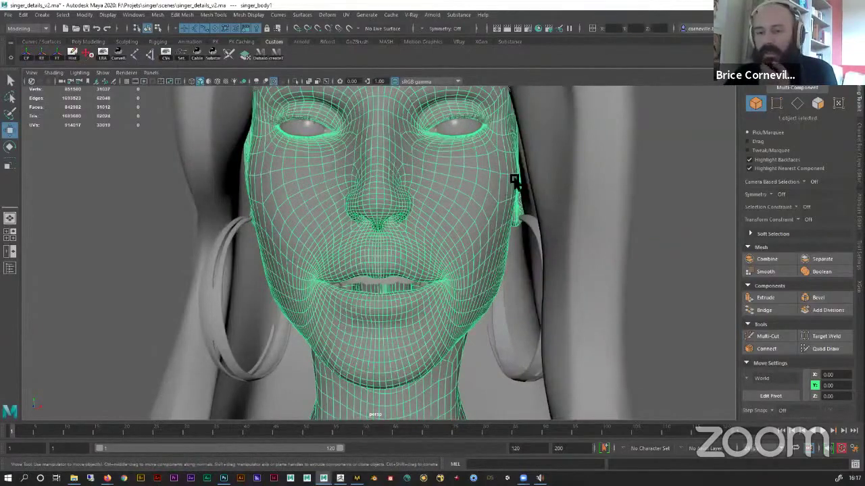
alt+middle_drag(502, 142, 494, 216)
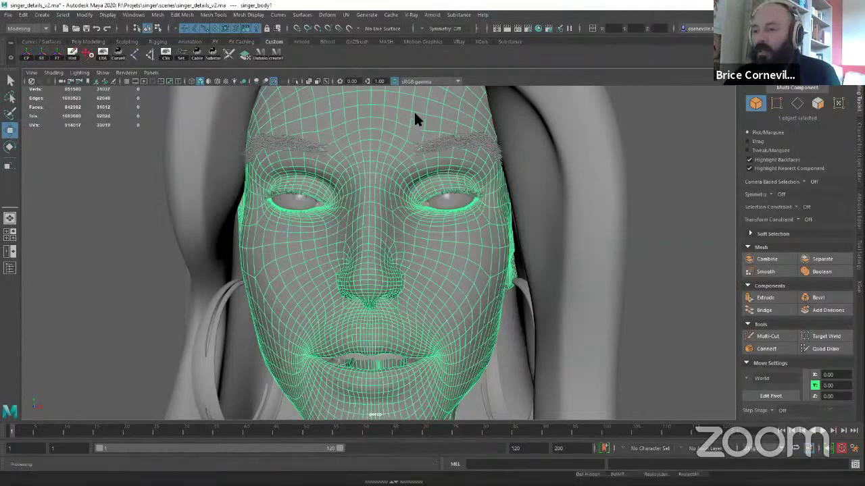
Show the face's edge flow by selecting edge loops around the eye and around the mouth
right_drag(414, 119, 473, 142)
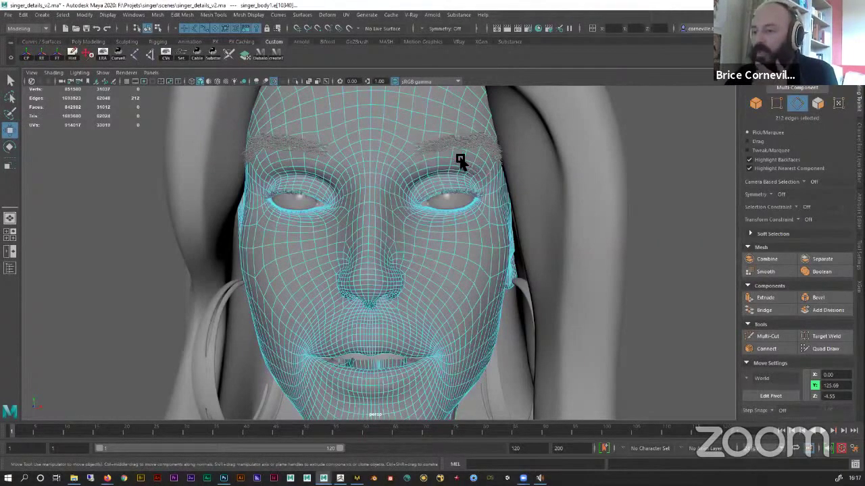
double_click(460, 160)
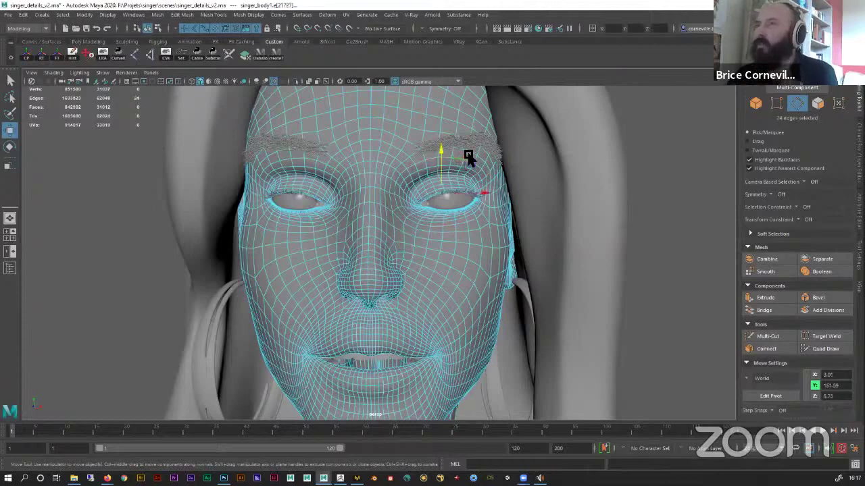
click(392, 334)
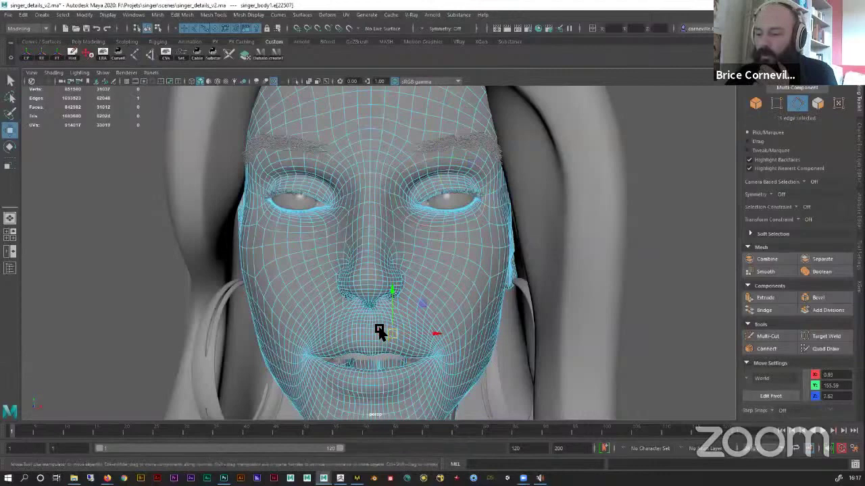
double_click(379, 331)
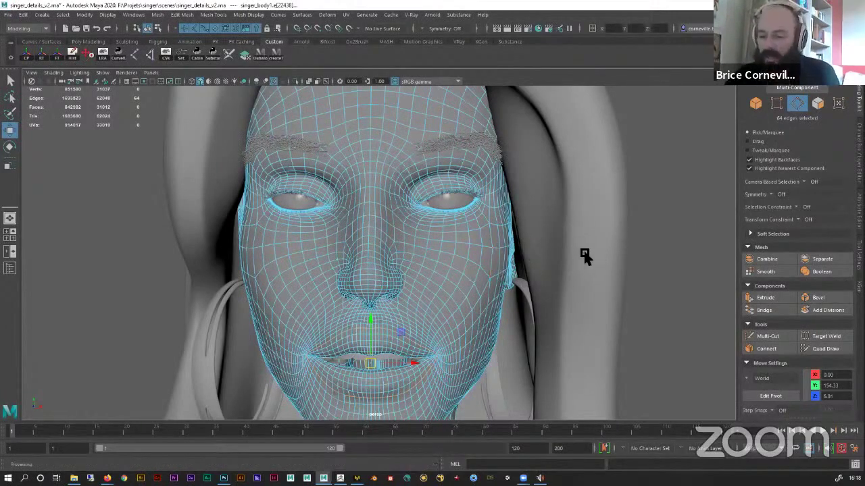
Return the body to object selection and select the draped saree mesh
scroll(593, 254, down, 10)
alt+middle_drag(574, 284, 562, 146)
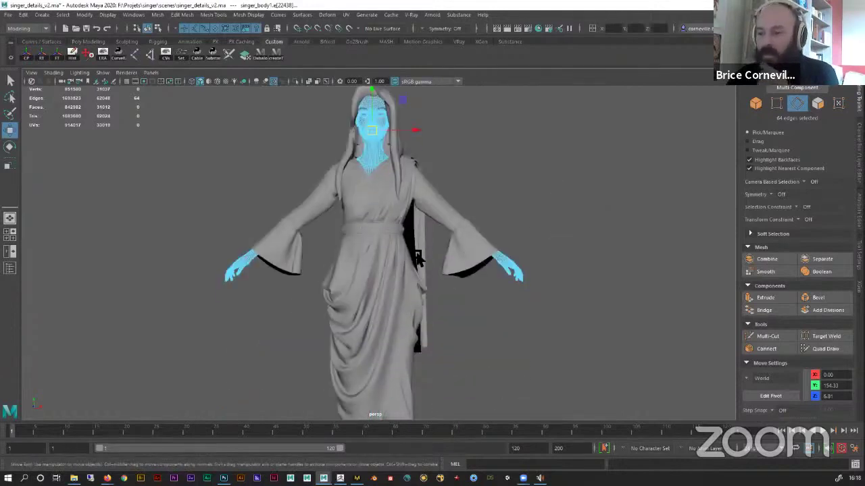
scroll(393, 274, down, 2)
scroll(393, 260, up, 4)
click(390, 256)
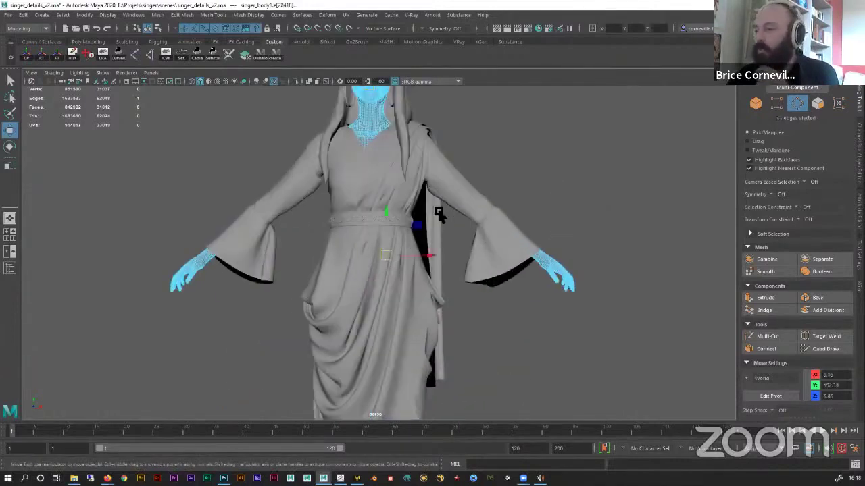
right_drag(451, 188, 487, 172)
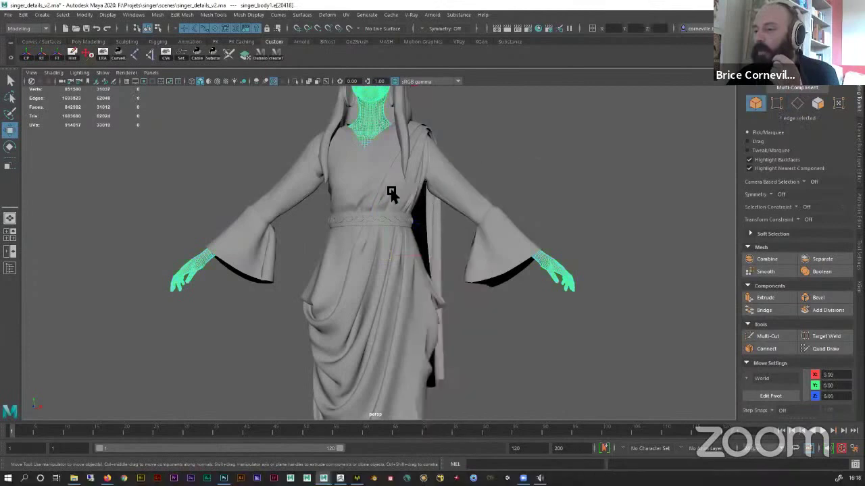
click(399, 359)
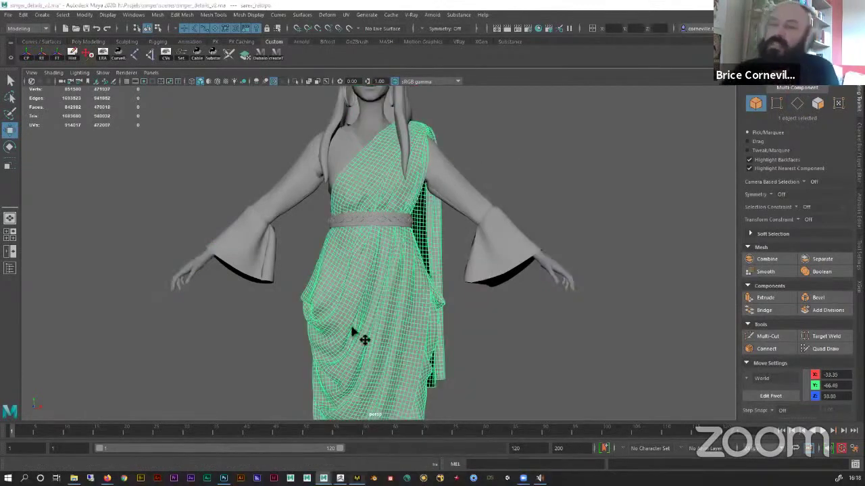
Switch to Marvelous Designer and examine the simulated saree drape on the avatar from the front, side and three-quarter views
key(alt+Tab)
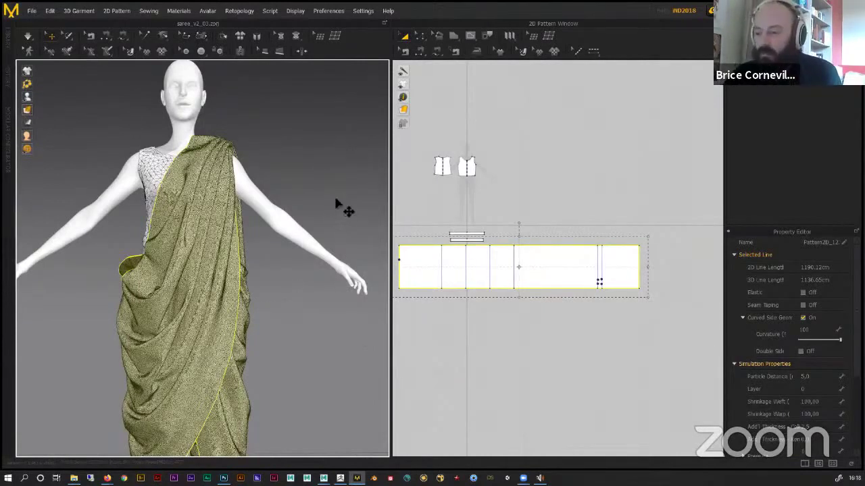
right_drag(309, 174, 361, 184)
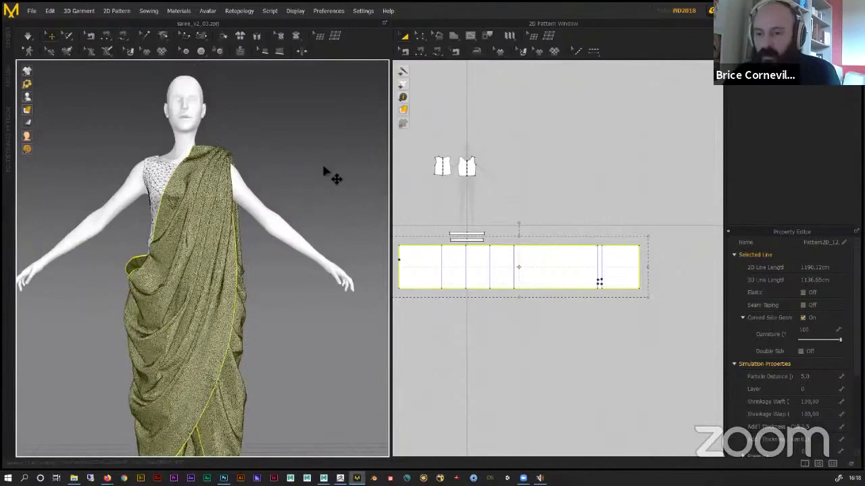
scroll(27, 111, down, 1)
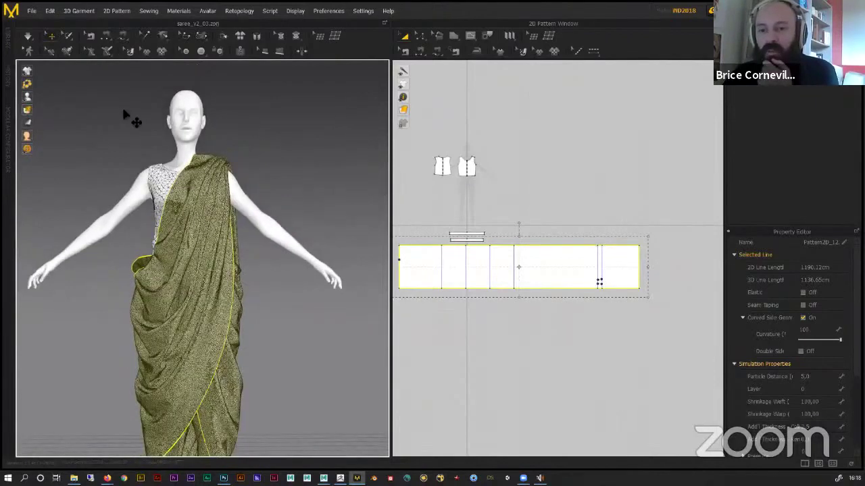
key(6)
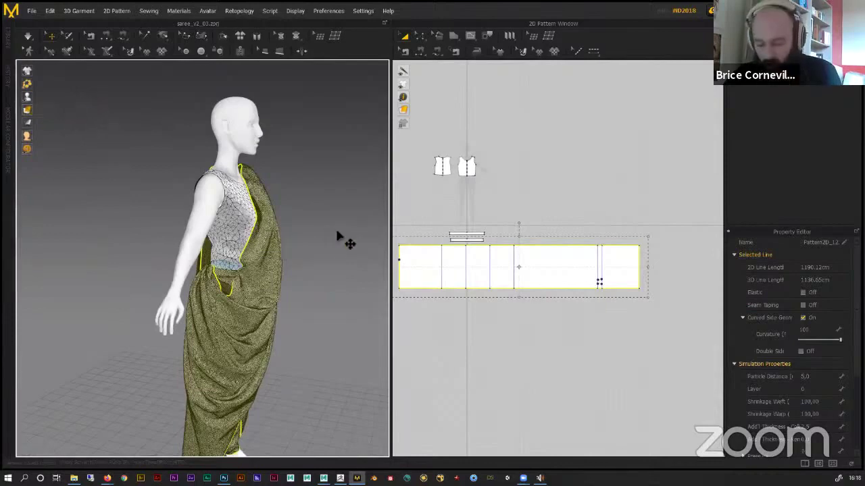
mouse_move(338, 234)
right_down()
mouse_move(211, 227)
mouse_move(326, 223)
right_up()
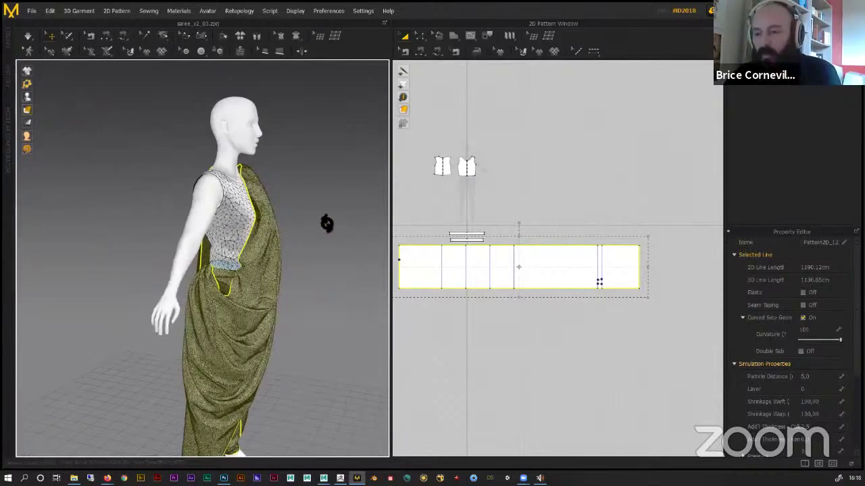
key(2)
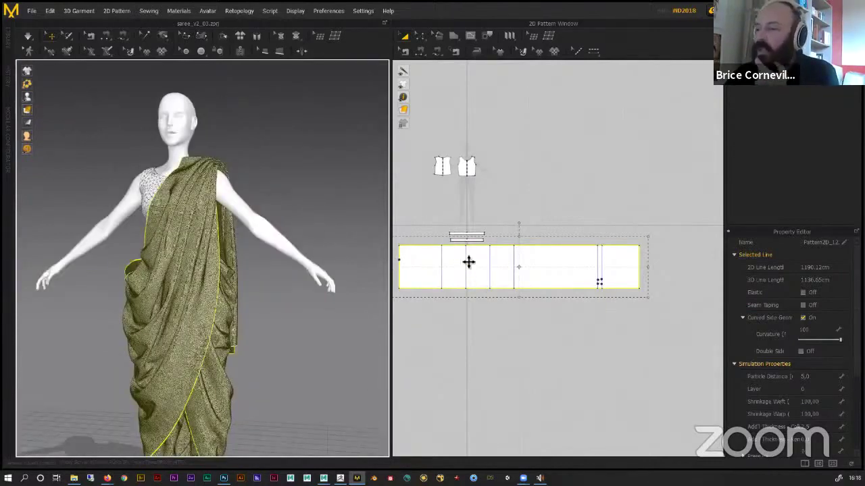
key(1)
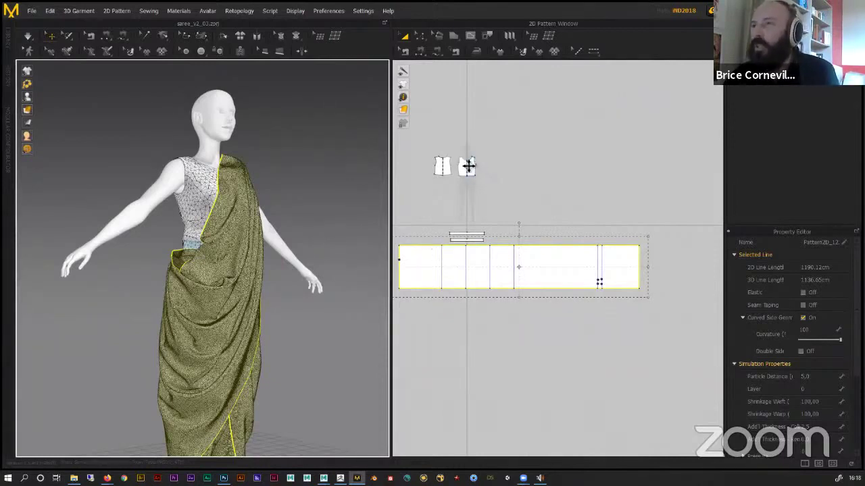
Examine the bodice and saree pieces in the 2D pattern layout, and switch back to the Maya scene
scroll(462, 169, up, 1)
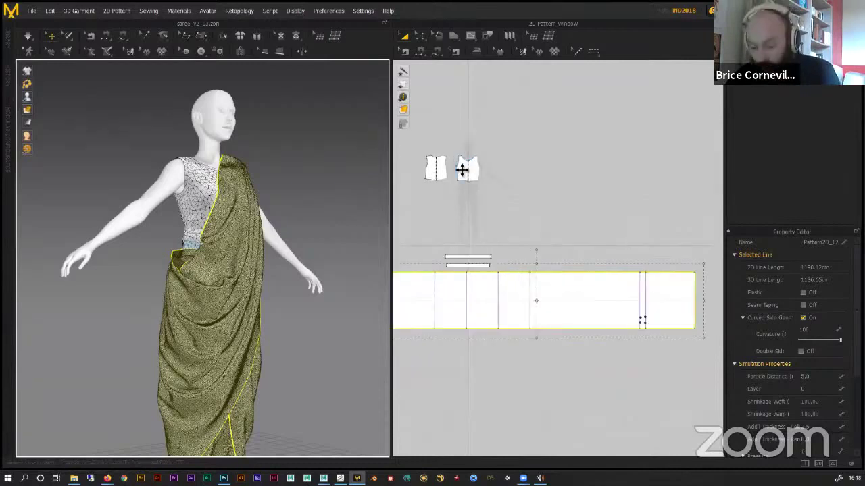
scroll(466, 173, up, 8)
scroll(574, 251, down, 10)
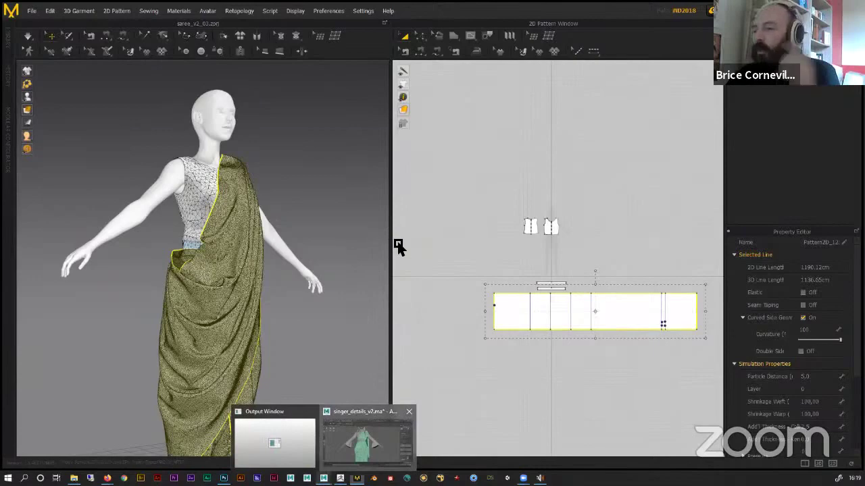
key(alt+Tab)
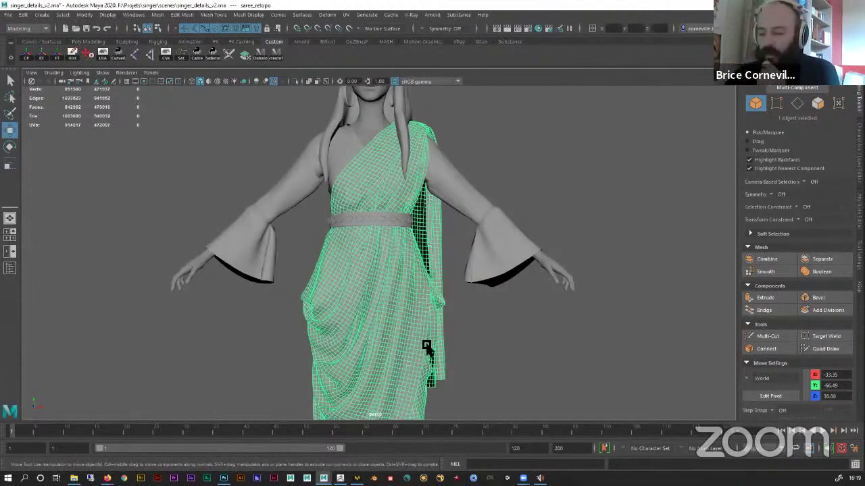
Switch to ZBrush, load the spike-tailed creature sculpt, frame it and examine it from the front and side
mouse_move(340, 478)
click(341, 448)
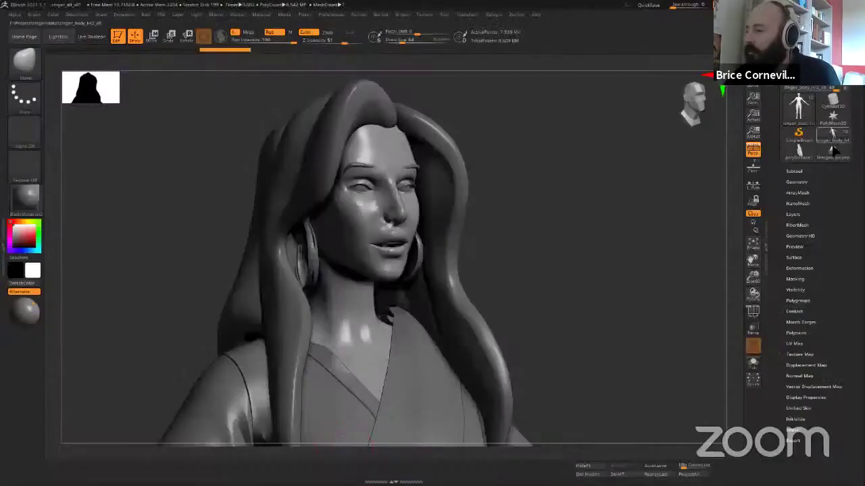
click(832, 150)
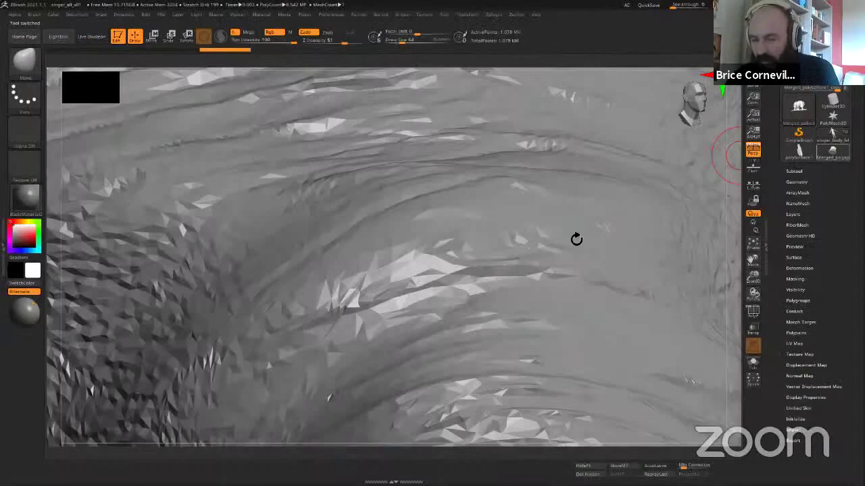
key(f)
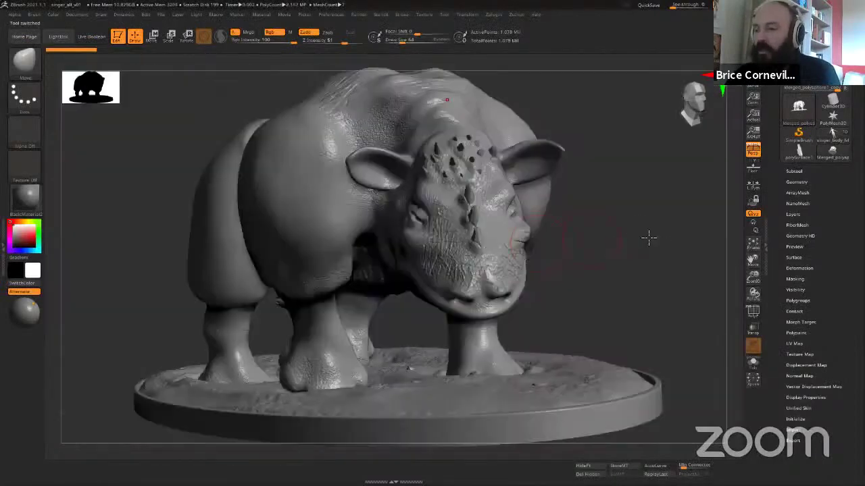
drag(649, 238, 646, 240)
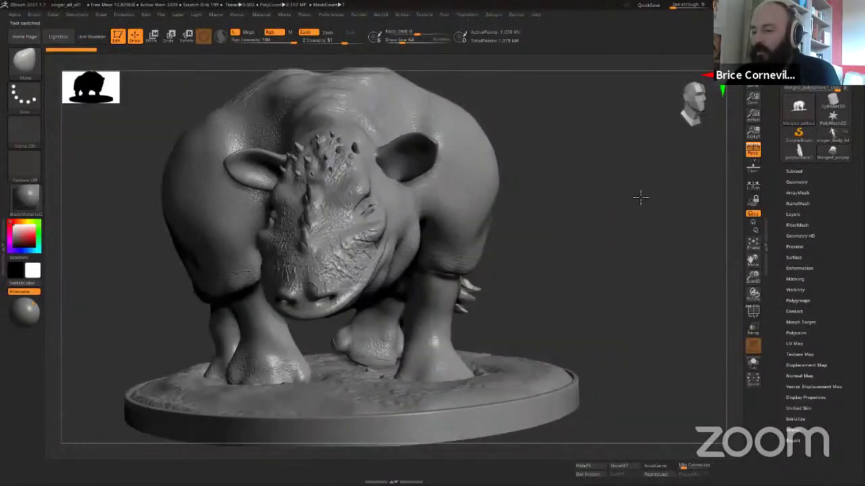
drag(640, 196, 720, 158)
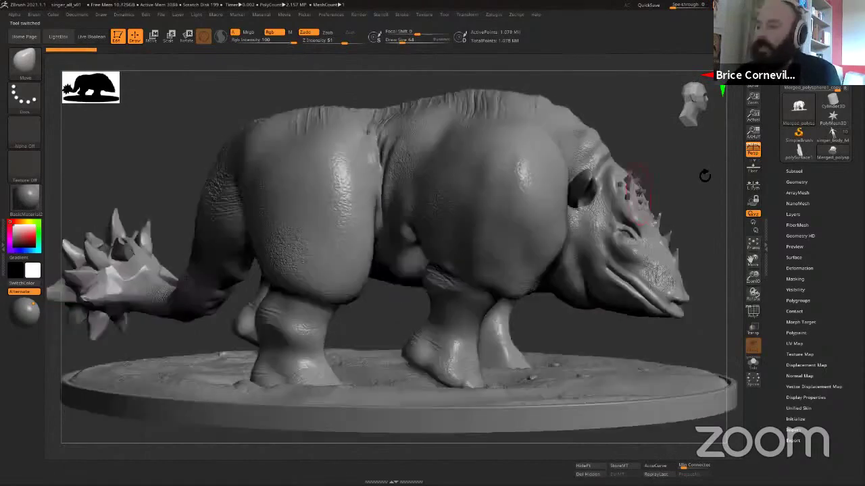
mouse_move(651, 234)
mouse_down()
mouse_move(735, 309)
mouse_move(667, 319)
mouse_up()
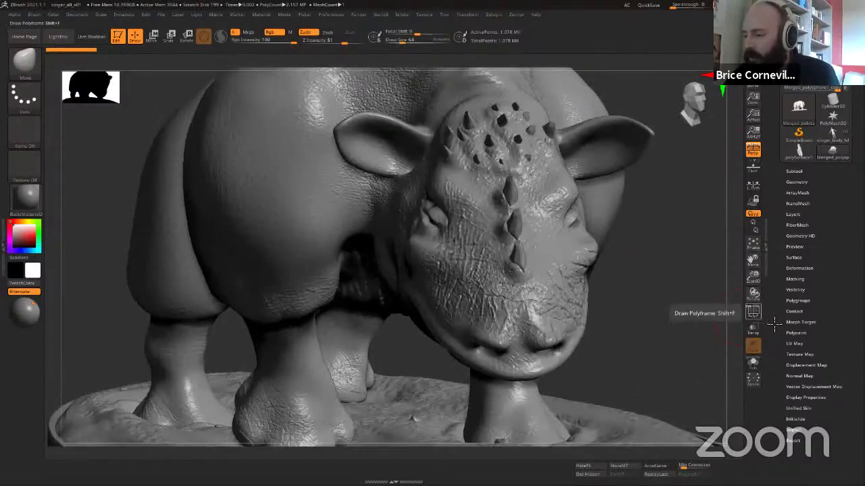
Turn on the polyframe display and inspect the creature's mesh density around the shoulder and eye
click(753, 313)
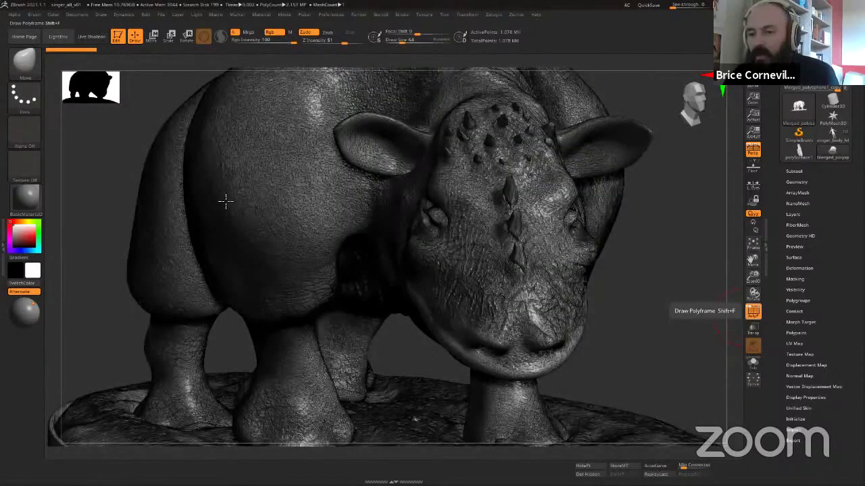
scroll(301, 135, up, 5)
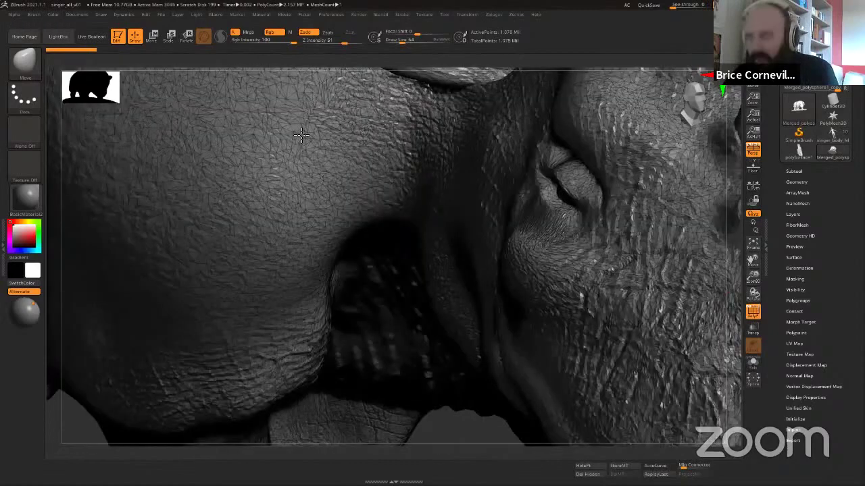
right_drag(301, 135, 299, 135)
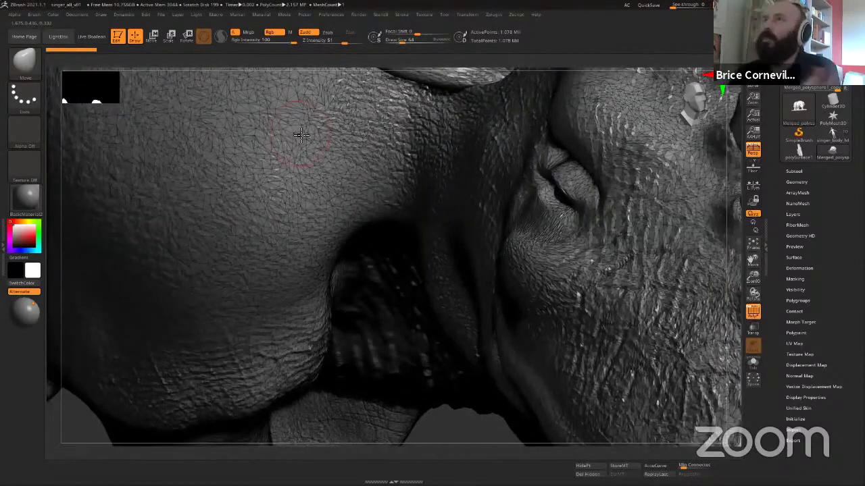
key(f)
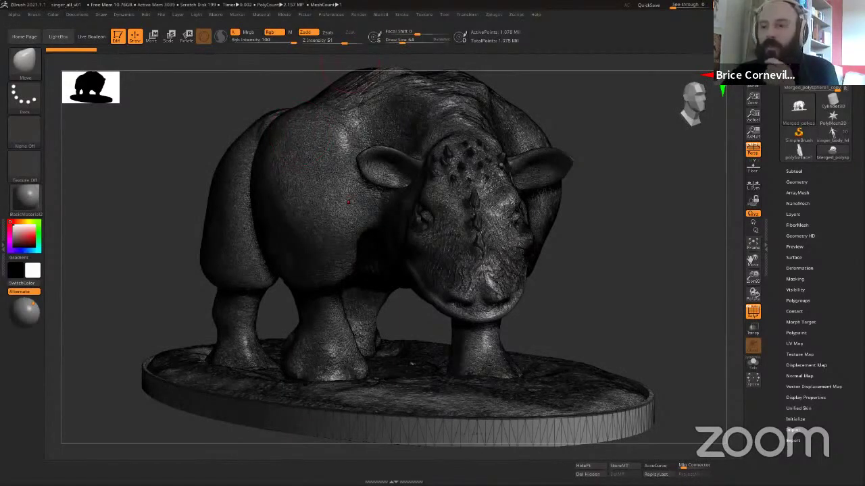
Switch to Photoshop, bring up compositing.psd and make the DOF layer visible
key(alt+Tab)
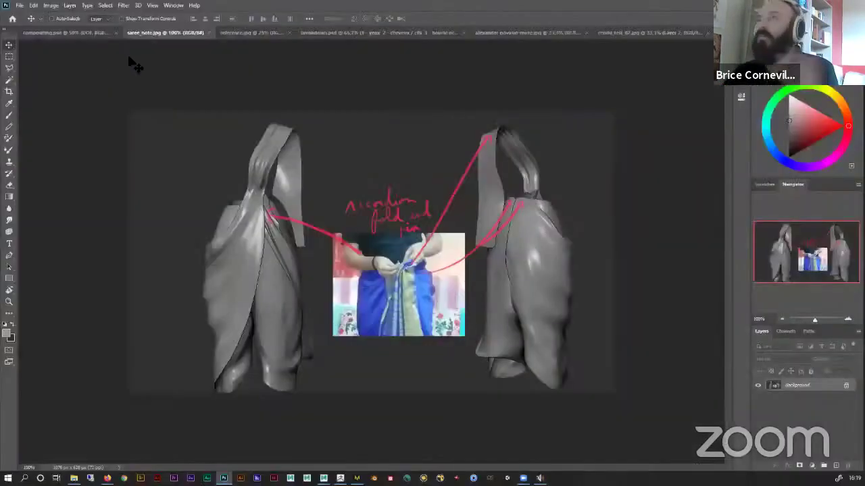
key(ctrl+shift+Tab)
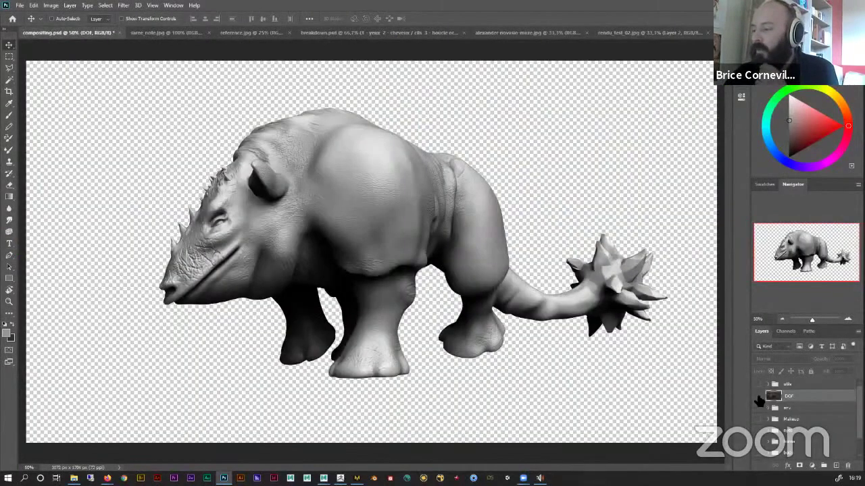
click(758, 397)
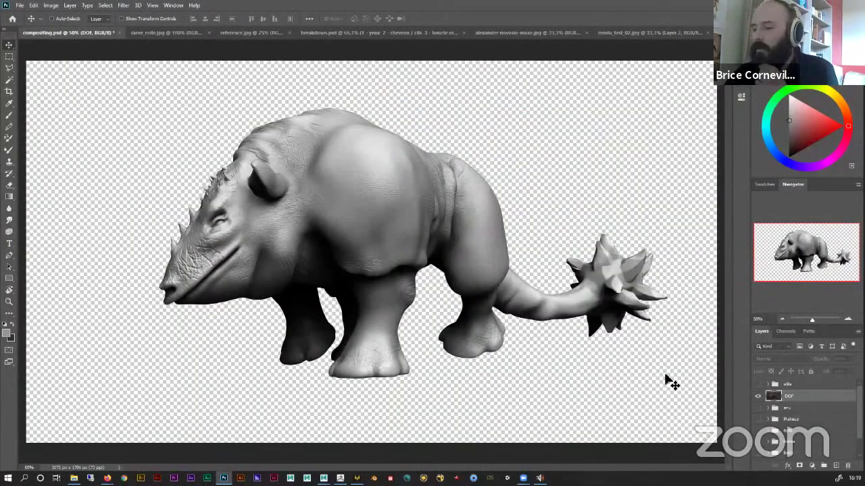
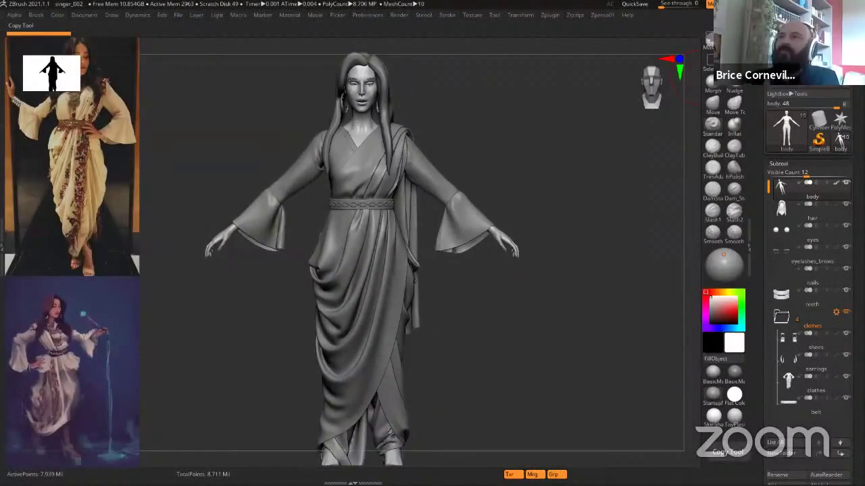
Examine the singer's full figure and draped outfit from the front in ZBrush, at full-body and upper-body distance
alt+drag(486, 328, 496, 359)
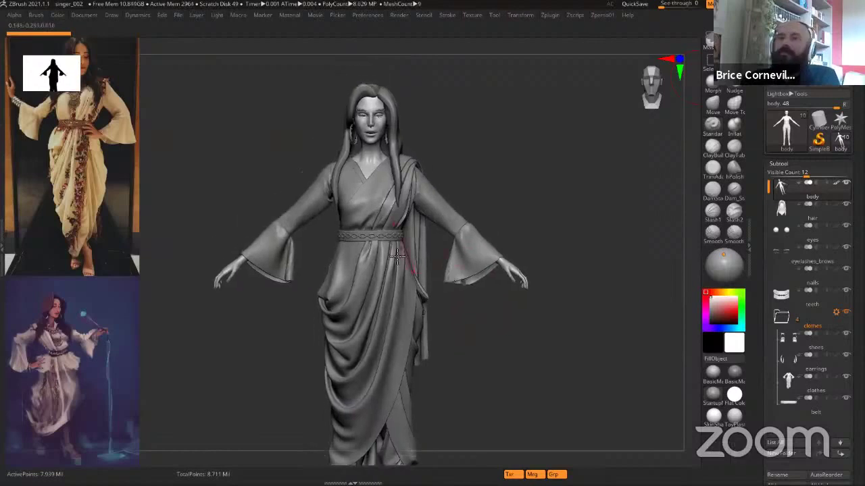
mouse_move(432, 295)
mouse_down()
mouse_move(425, 324)
mouse_move(501, 198)
mouse_up()
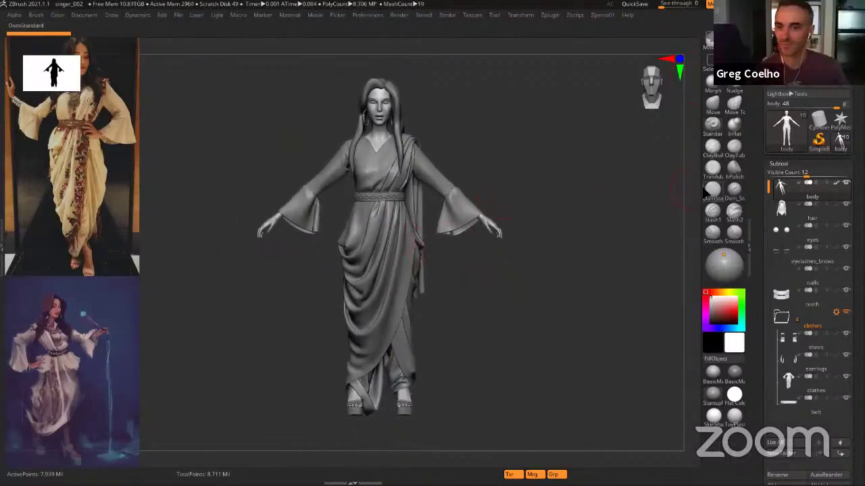
mouse_move(489, 266)
mouse_down()
mouse_move(496, 261)
mouse_move(497, 285)
mouse_up()
right_click(496, 285)
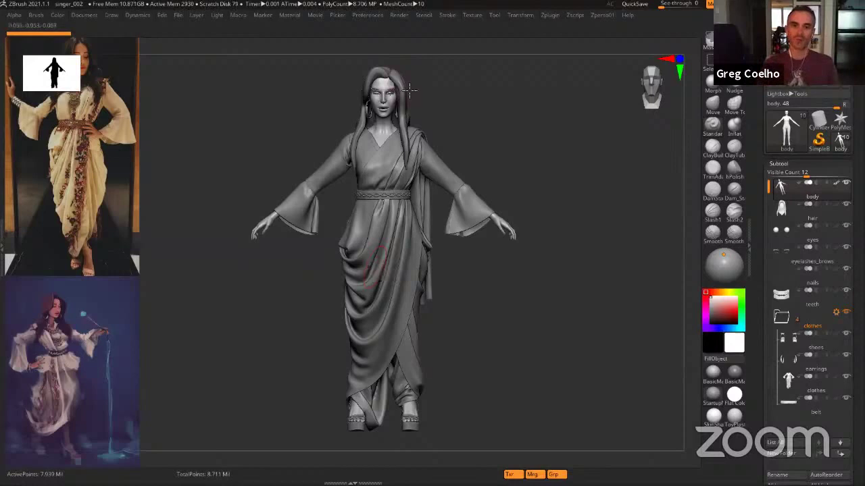
alt+drag(489, 138, 490, 175)
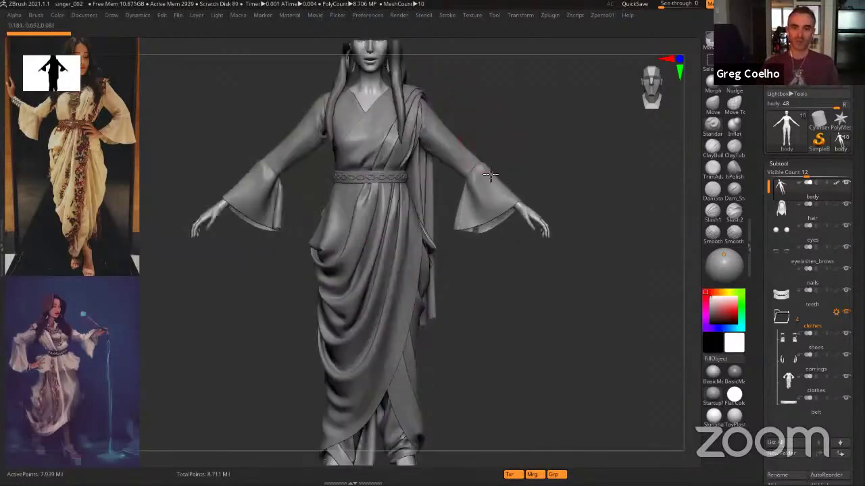
alt+drag(498, 119, 497, 206)
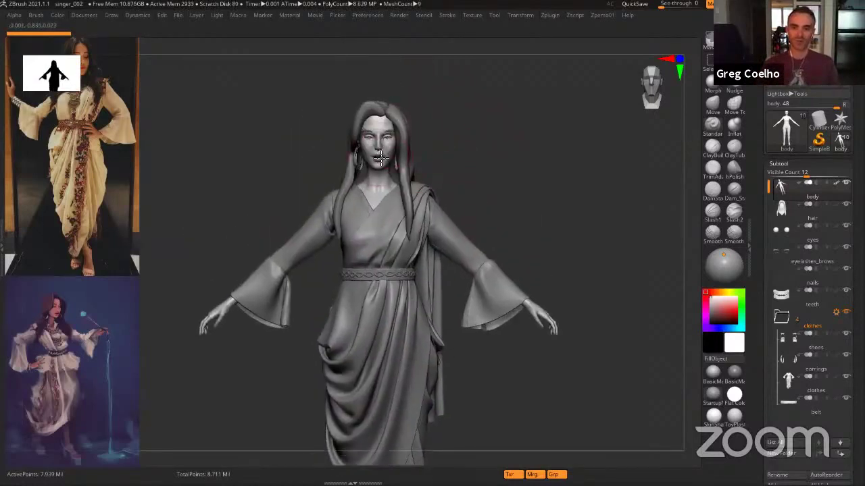
alt+drag(495, 151, 487, 105)
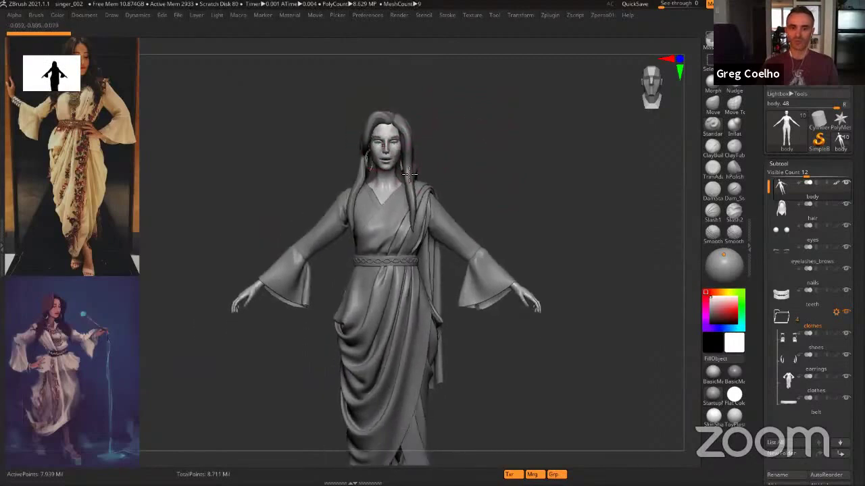
mouse_move(466, 147)
alt+mouse_down()
mouse_move(472, 122)
mouse_move(518, 117)
mouse_move(519, 132)
alt+mouse_up()
key(f)
key(f)
right_click(488, 137)
key(s)
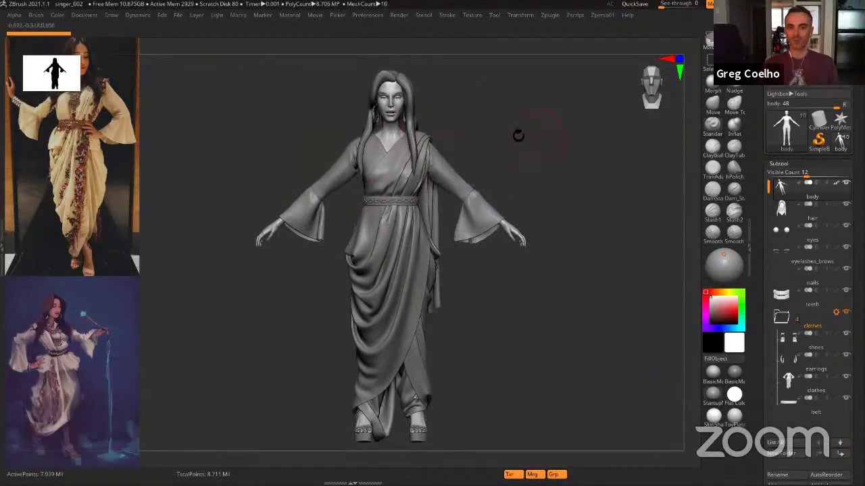
alt+drag(555, 176, 567, 167)
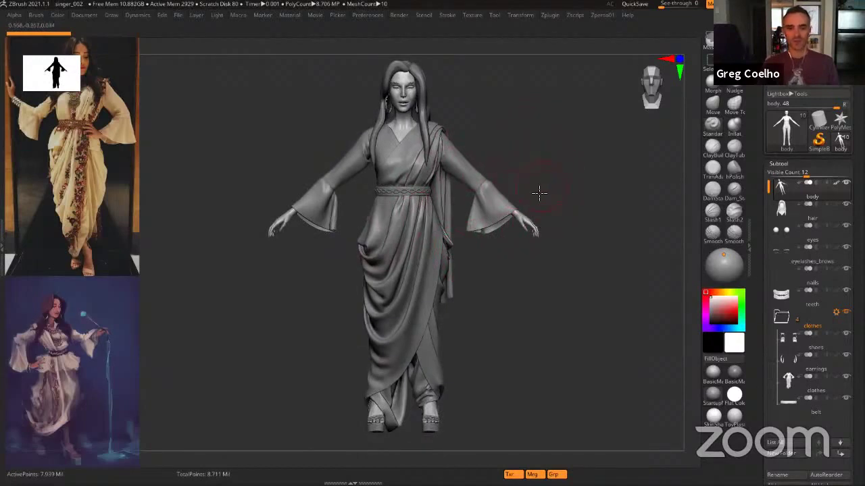
right_drag(539, 193, 517, 218)
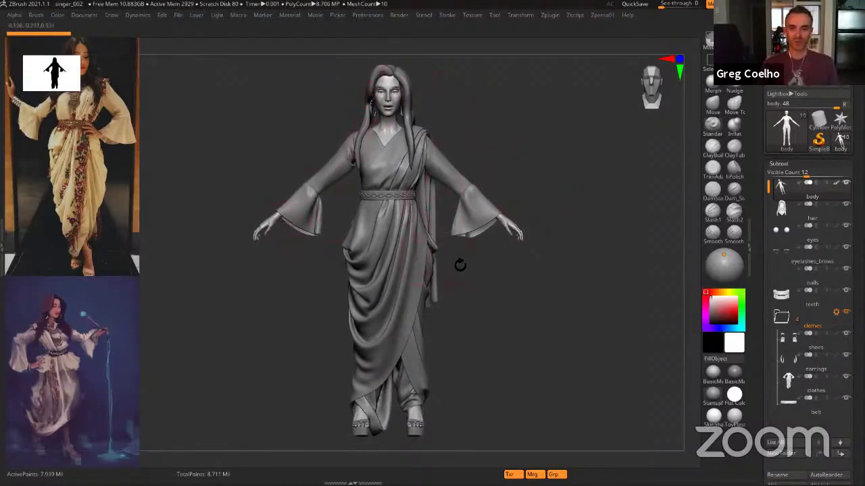
right_drag(451, 281, 469, 278)
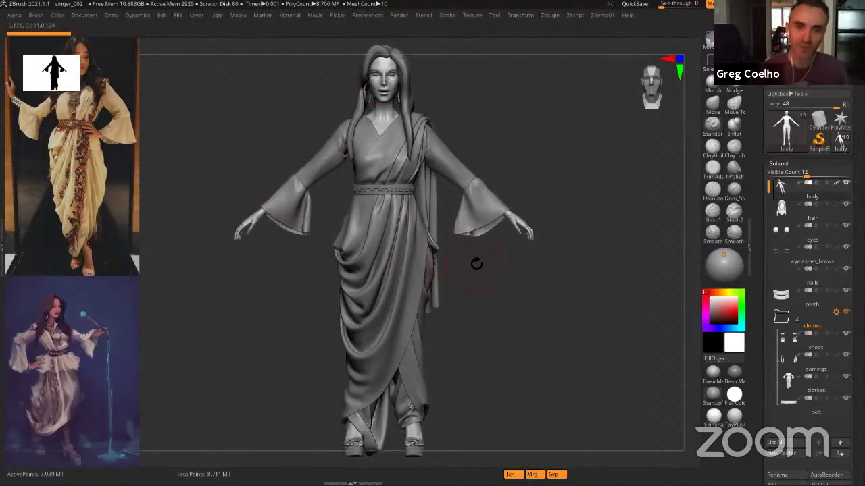
right_drag(460, 277, 500, 287)
key(f)
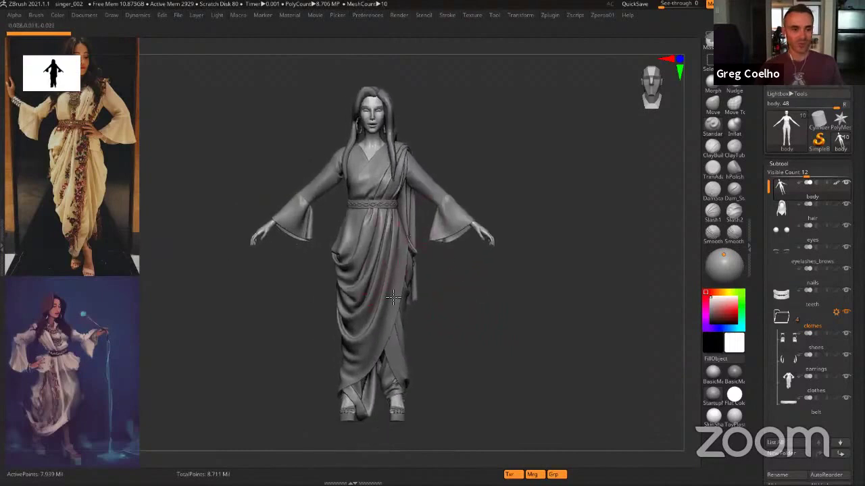
alt+right_drag(445, 317, 383, 254)
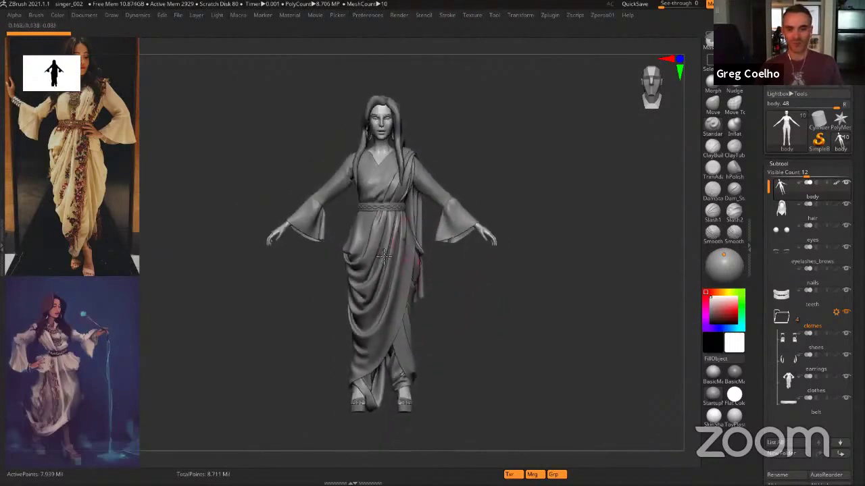
right_drag(417, 320, 432, 305)
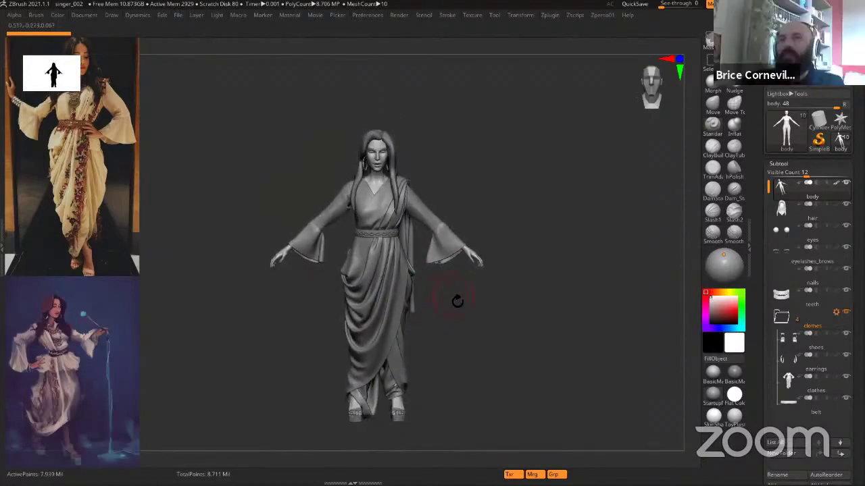
right_drag(454, 316, 455, 311)
right_click(455, 311)
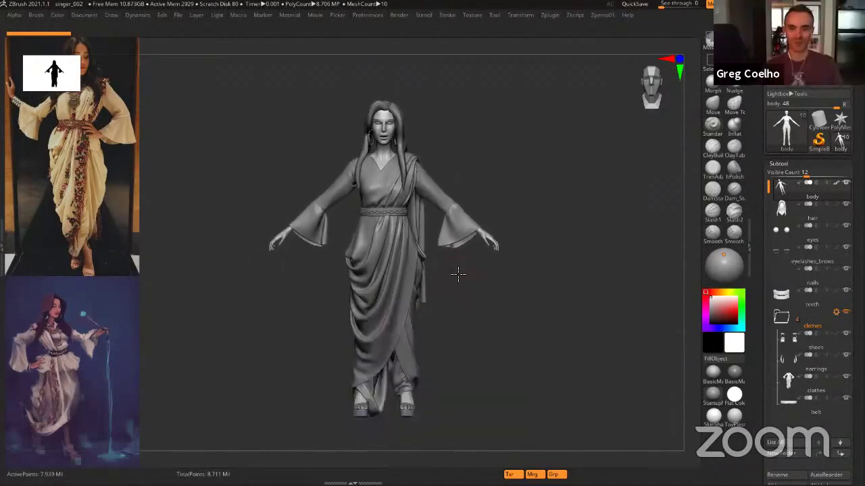
right_drag(457, 272, 436, 317)
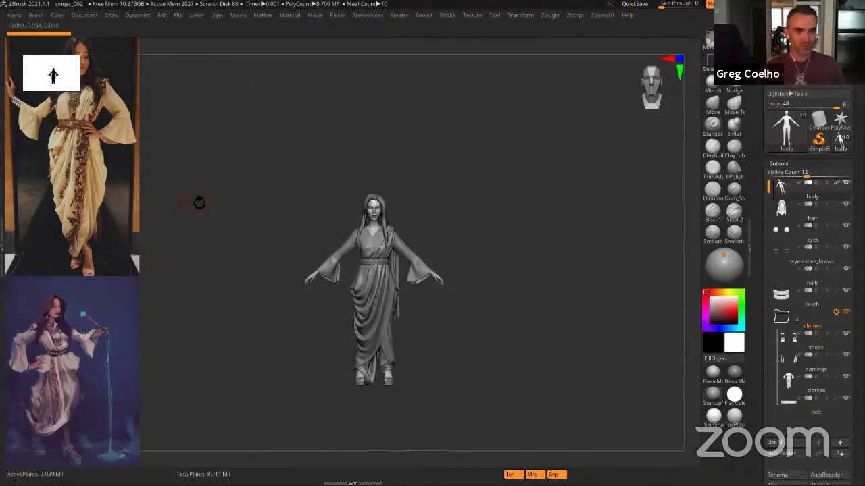
Reposition and enlarge the costume reference photo in Spotlight, then leave Spotlight editing
key(z)
drag(100, 157, 127, 225)
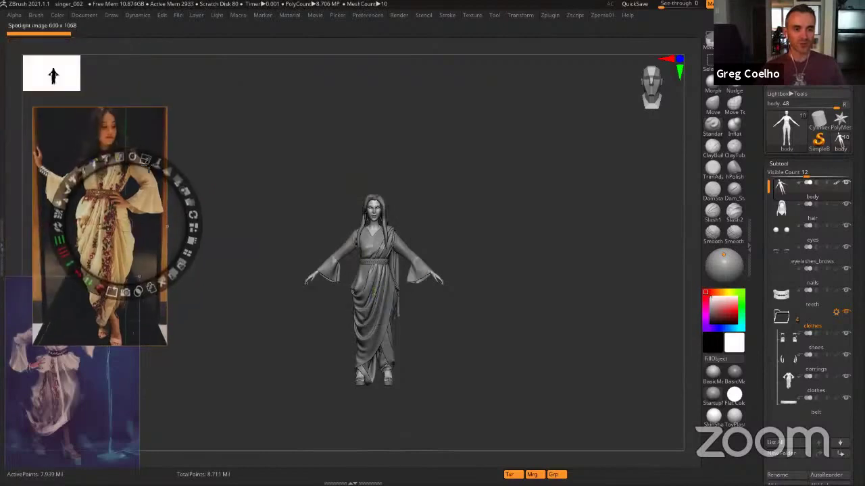
drag(144, 159, 155, 168)
key(z)
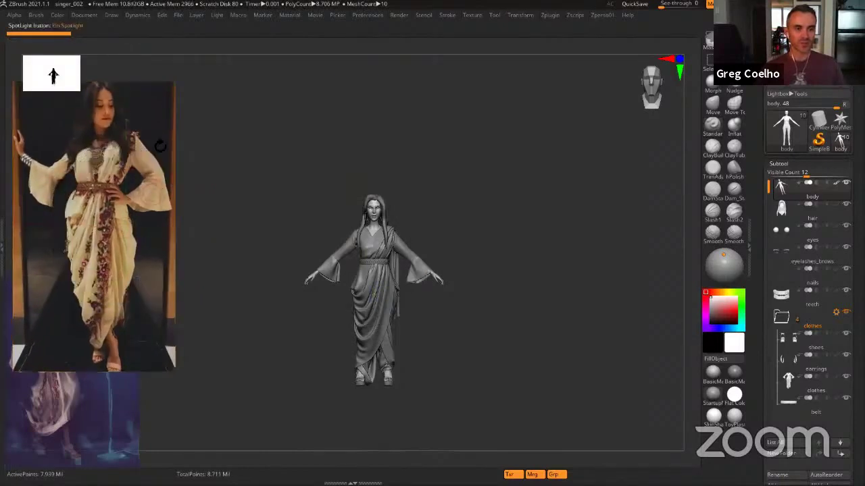
Compare the singer's drape with the enlarged reference photo and make the clothes subtool active
alt+drag(417, 311, 428, 345)
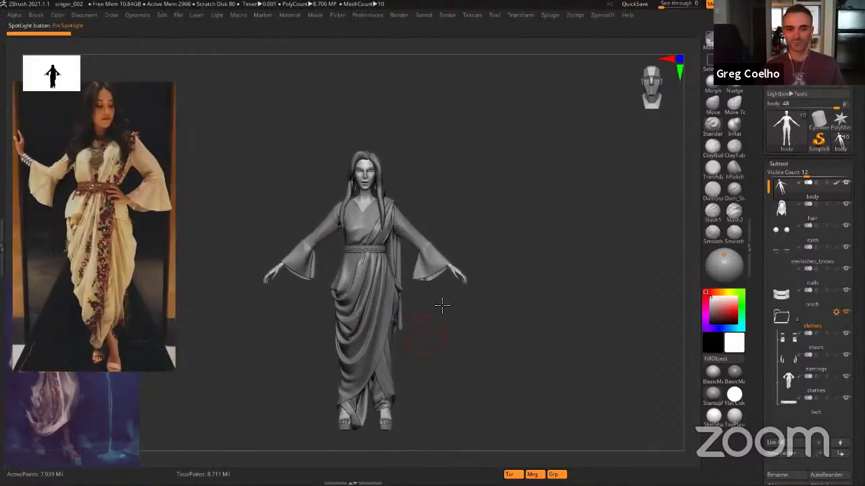
alt+drag(442, 305, 454, 267)
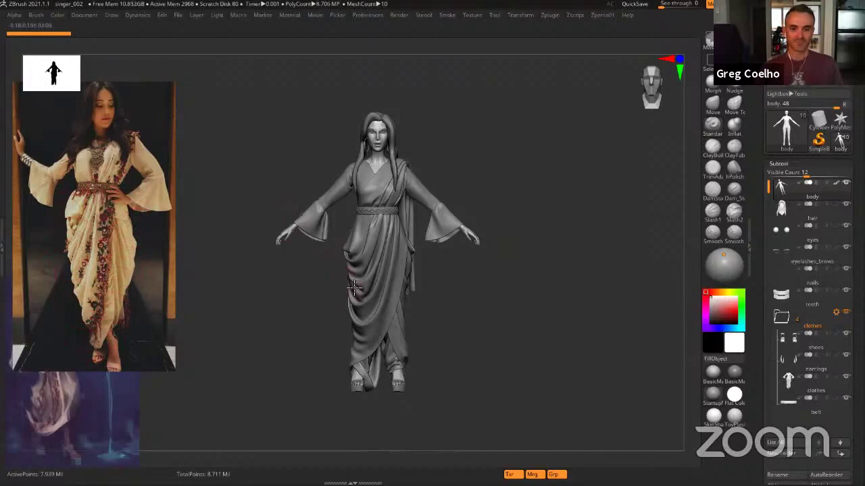
ctrl+right_drag(355, 284, 370, 251)
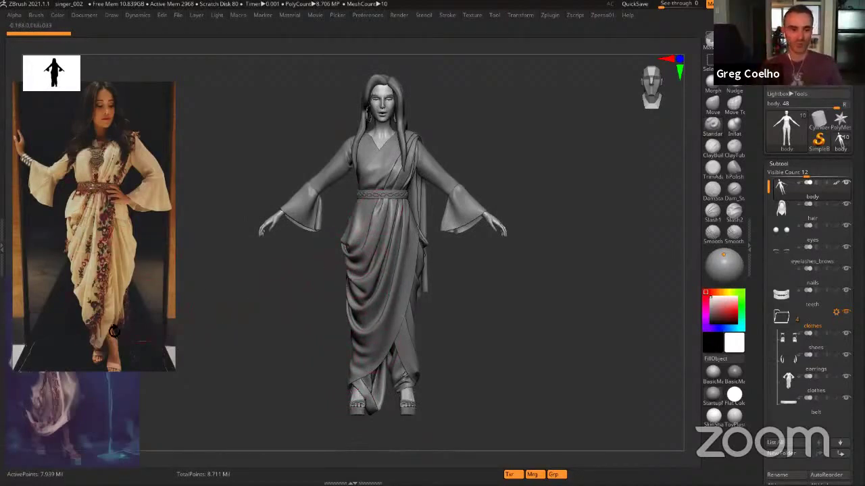
alt+right_drag(371, 298, 364, 318)
alt+click(364, 317)
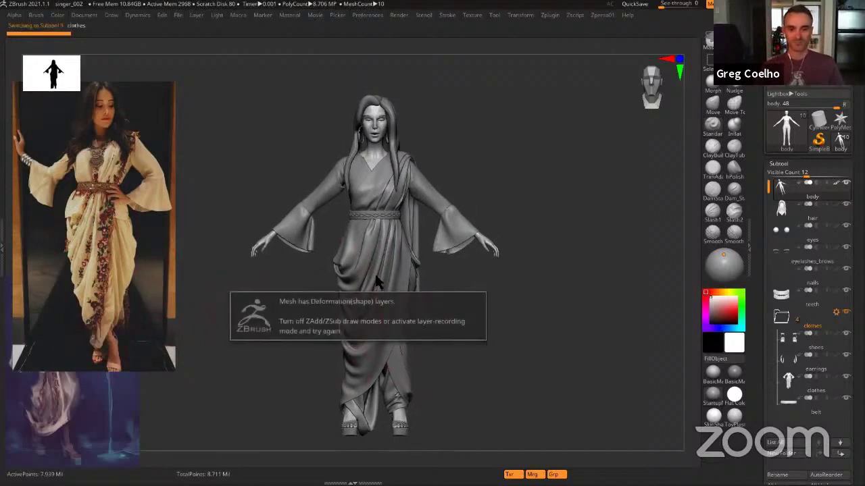
Inspect the clothes subtool's wireframe by turning PolyFrame on and off again
key(shift+f)
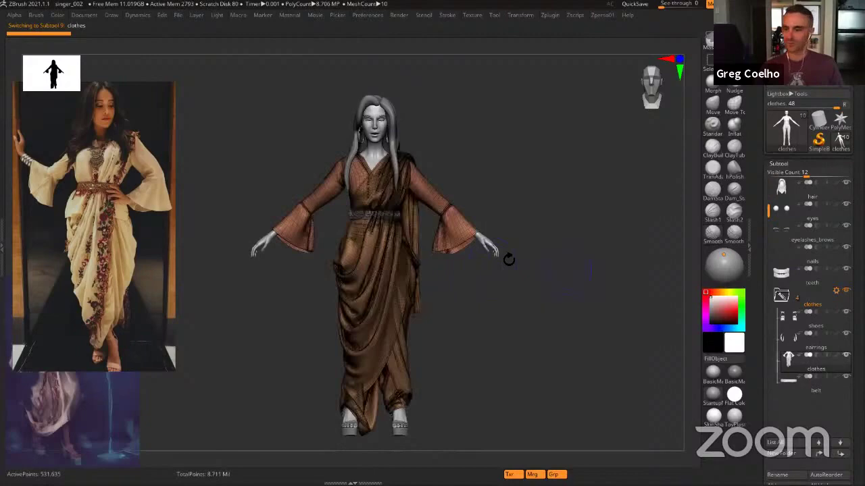
key(shift+f)
drag(776, 433, 805, 397)
click(781, 310)
click(782, 309)
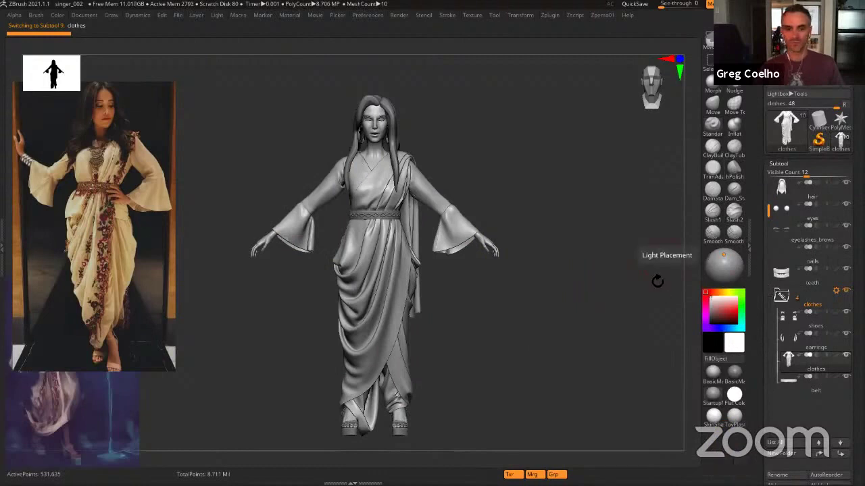
Lower the clothes subtool's subdivision level and store a morph target for it
ctrl+right_drag(412, 295, 407, 272)
key(shift+d)
key(shift+d)
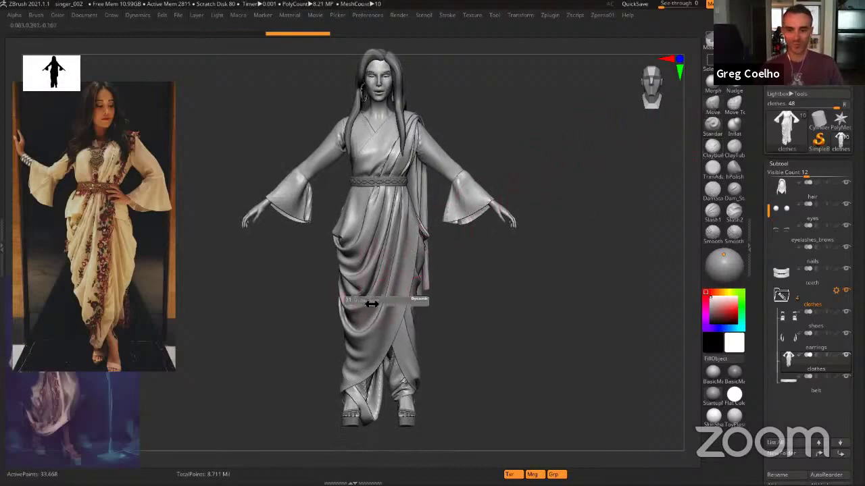
alt+right_drag(380, 303, 386, 322)
key(space)
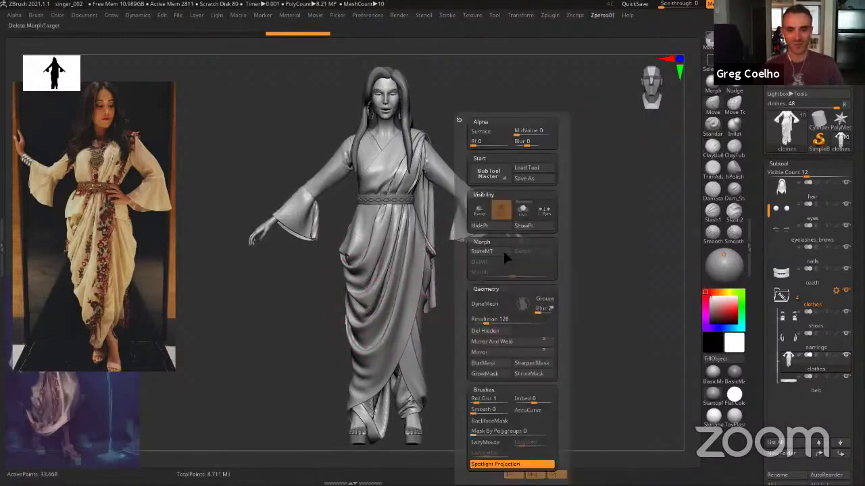
key(space)
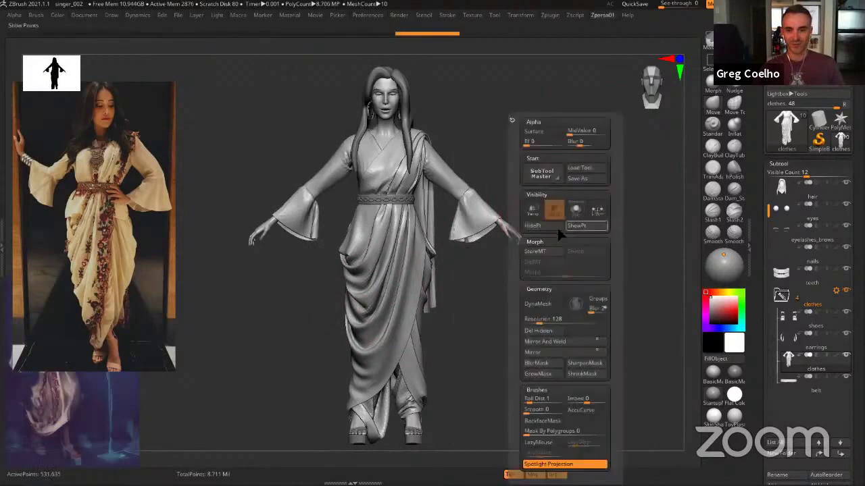
click(546, 250)
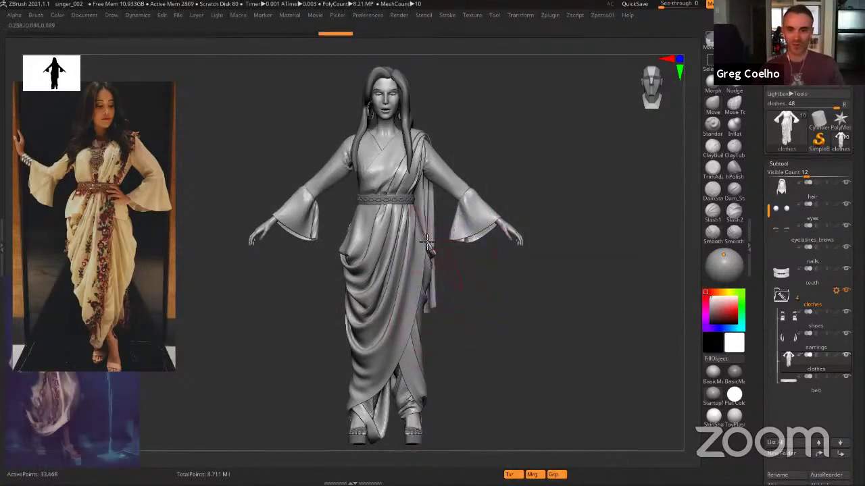
Examine the full drape from the front and compare its silhouette and folds with the costume reference photo
ctrl+right_drag(429, 290, 358, 301)
drag(358, 301, 358, 295)
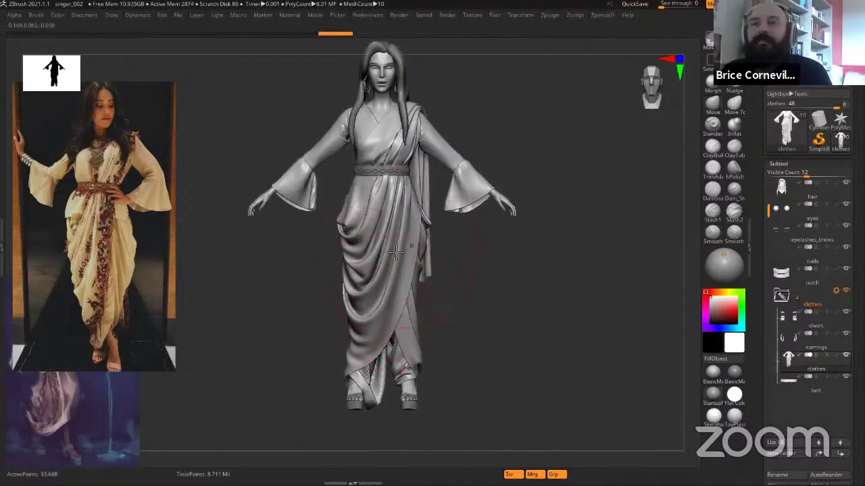
alt+right_drag(395, 251, 375, 289)
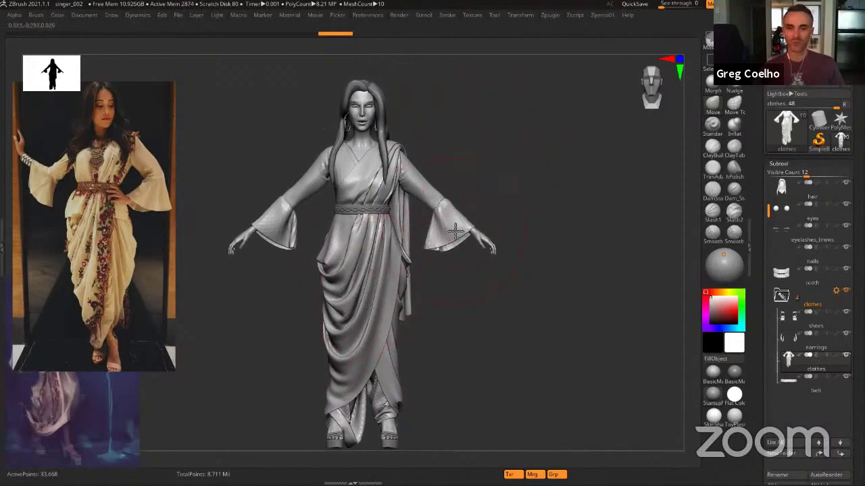
alt+right_drag(450, 222, 462, 212)
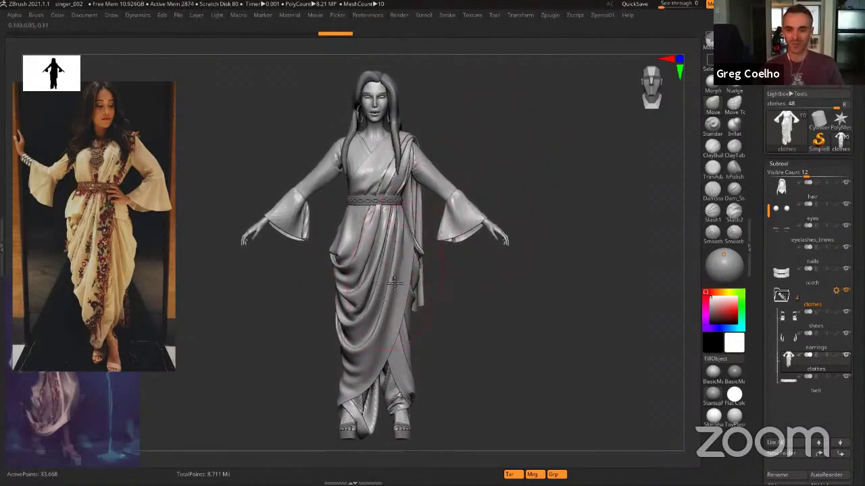
alt+right_drag(392, 281, 411, 256)
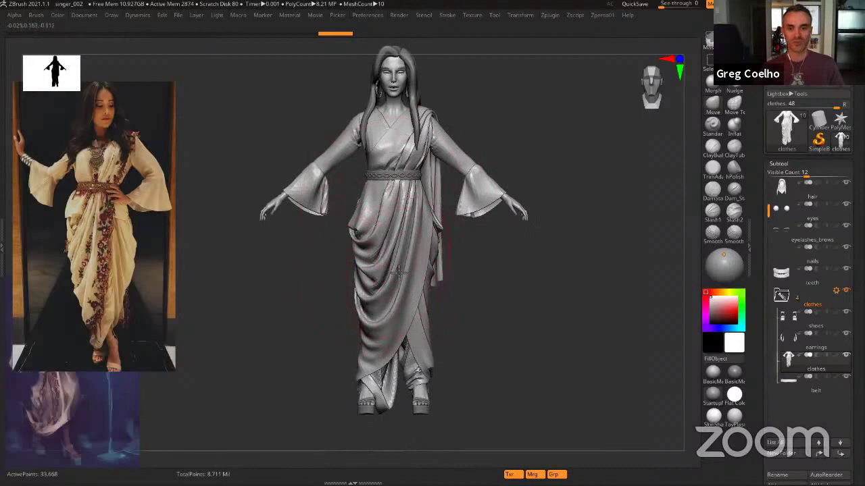
alt+drag(399, 272, 397, 284)
alt+drag(405, 252, 374, 258)
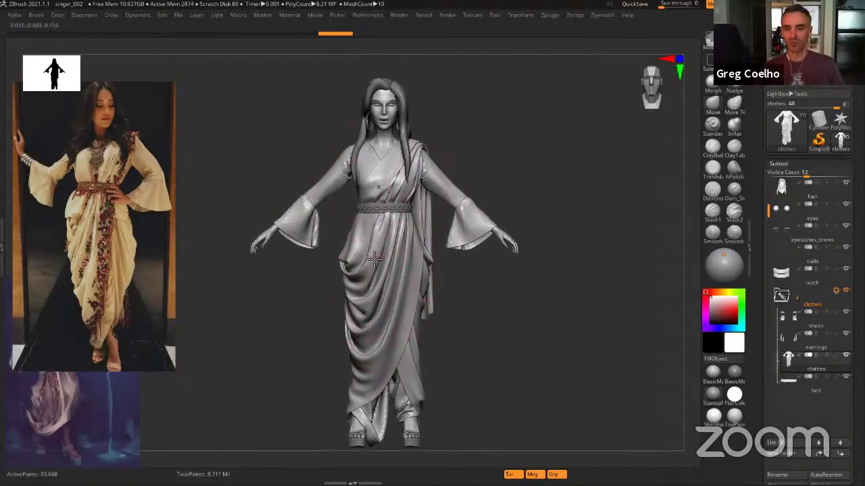
alt+drag(374, 309, 384, 307)
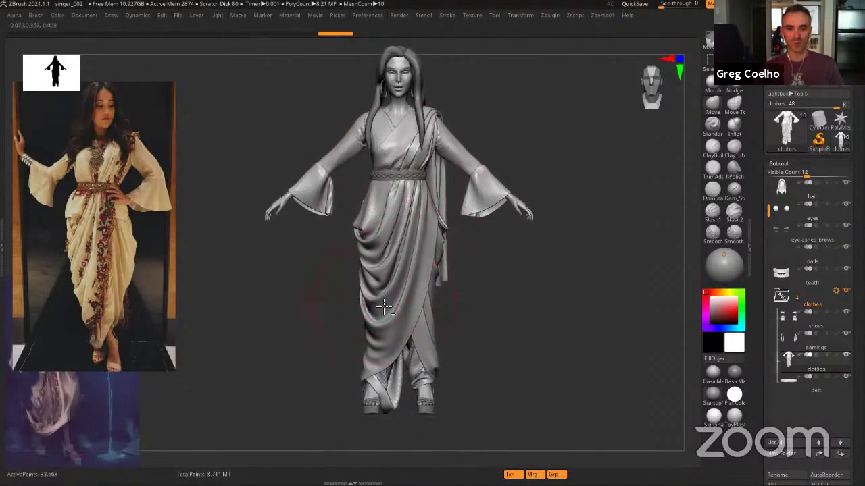
ctrl+right_drag(370, 315, 369, 304)
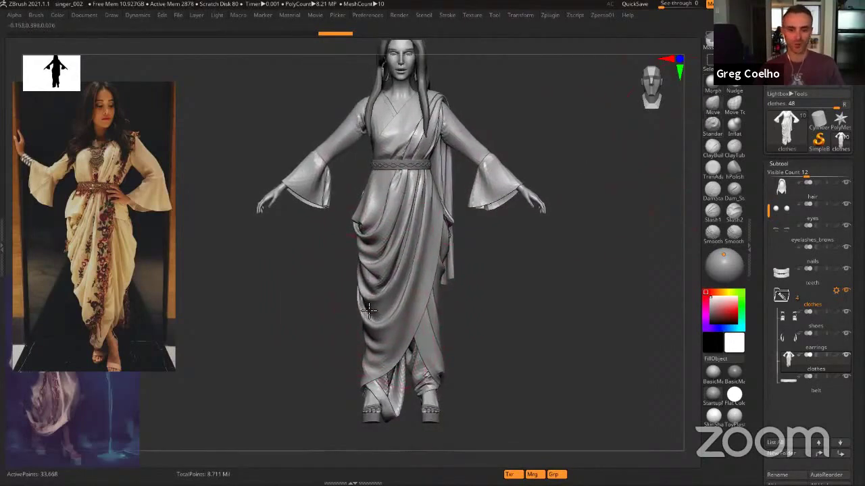
Adjust the brush size and reshape the drape's silhouette at the lower hem and along the gathered side folds
key(s)
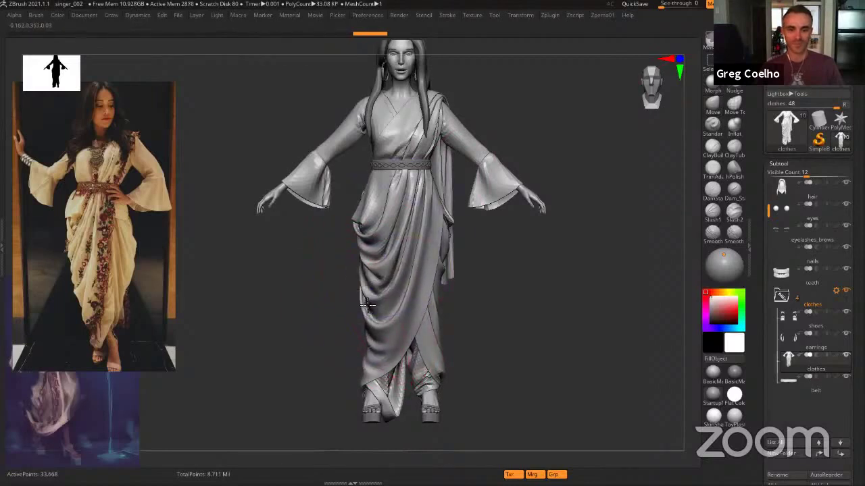
drag(365, 389, 369, 384)
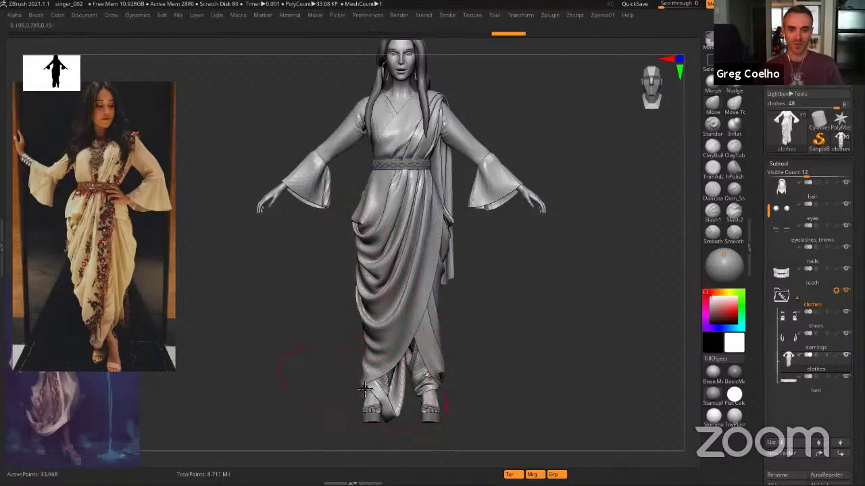
drag(417, 358, 421, 355)
mouse_move(438, 259)
alt+right_down()
mouse_move(436, 271)
mouse_move(446, 239)
mouse_move(428, 239)
mouse_move(412, 135)
alt+right_up()
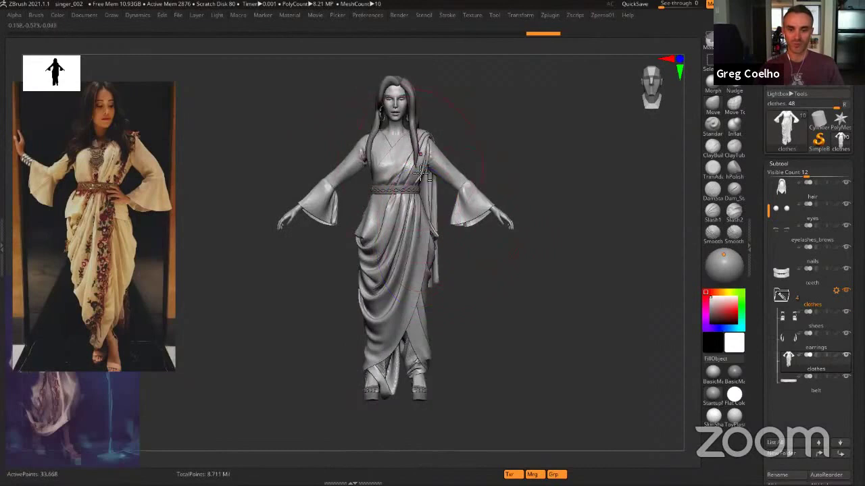
right_drag(419, 230, 428, 189)
alt+right_drag(366, 317, 355, 335)
drag(353, 291, 348, 256)
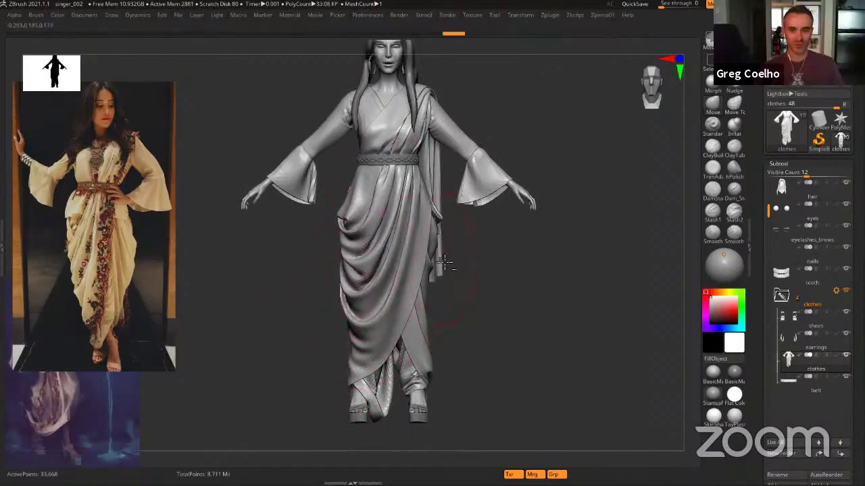
Reshape the drape's outer edge on the singer's left side, from the thigh down to the hem
alt+right_drag(421, 273, 416, 280)
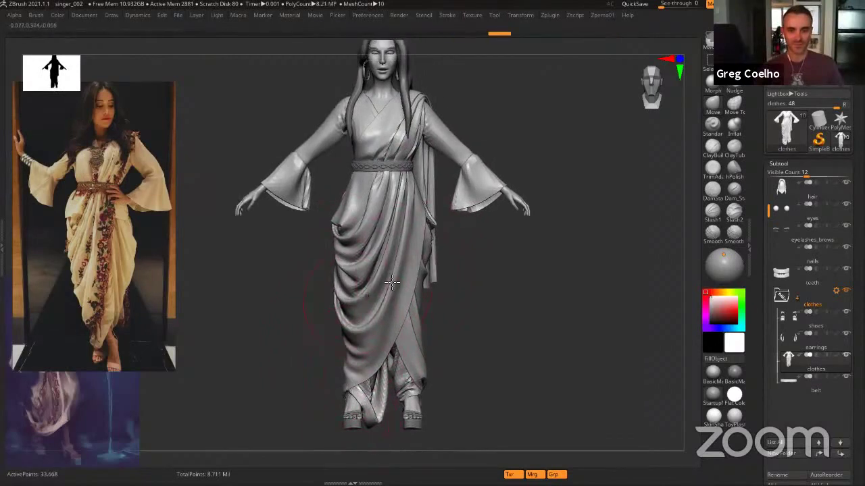
drag(431, 262, 433, 262)
drag(427, 303, 423, 307)
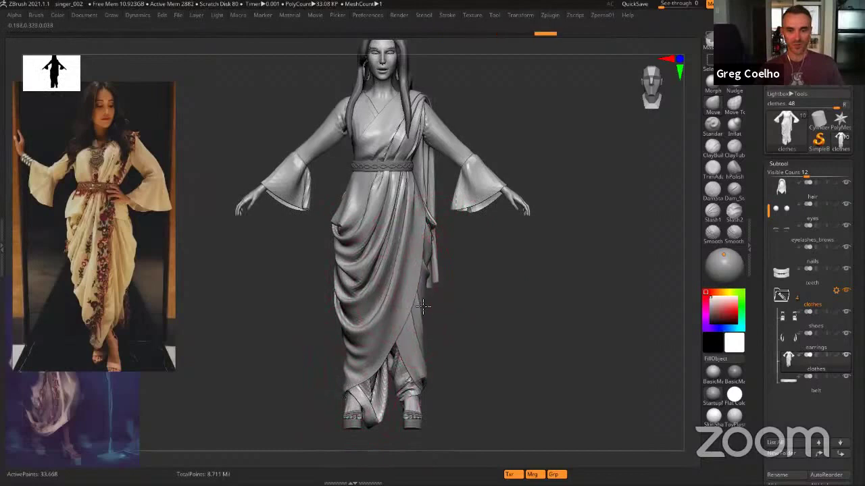
drag(419, 372, 421, 373)
drag(422, 390, 423, 391)
drag(418, 362, 420, 360)
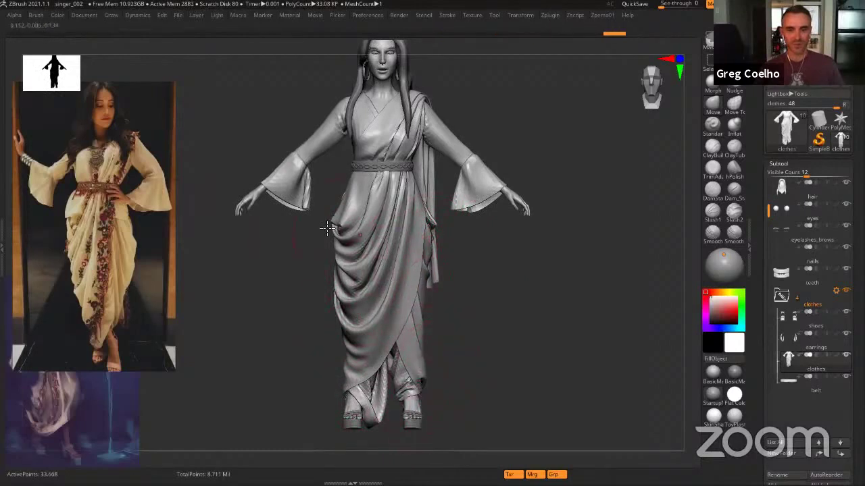
Try a reshaping stroke on the drape near the singer's right hip and undo it
alt+right_drag(355, 204, 131, 180)
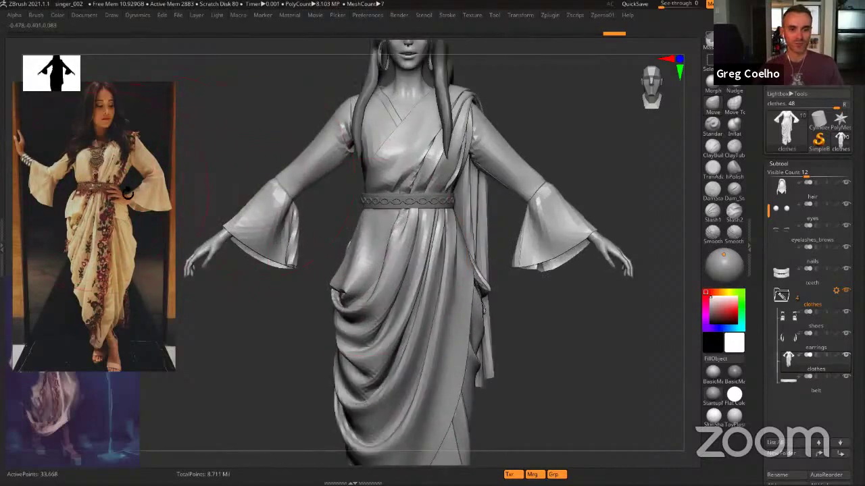
drag(289, 186, 354, 237)
key(ctrl+z)
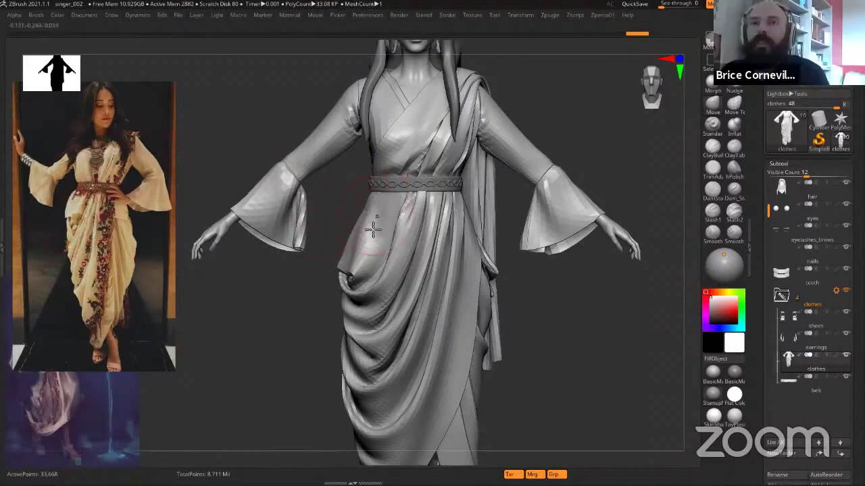
Compare the clothes' subdivision levels and reshape the drape over the singer's right hip below the belt at the low level
mouse_move(417, 247)
ctrl+right_down()
mouse_move(448, 196)
mouse_move(410, 252)
ctrl+right_up()
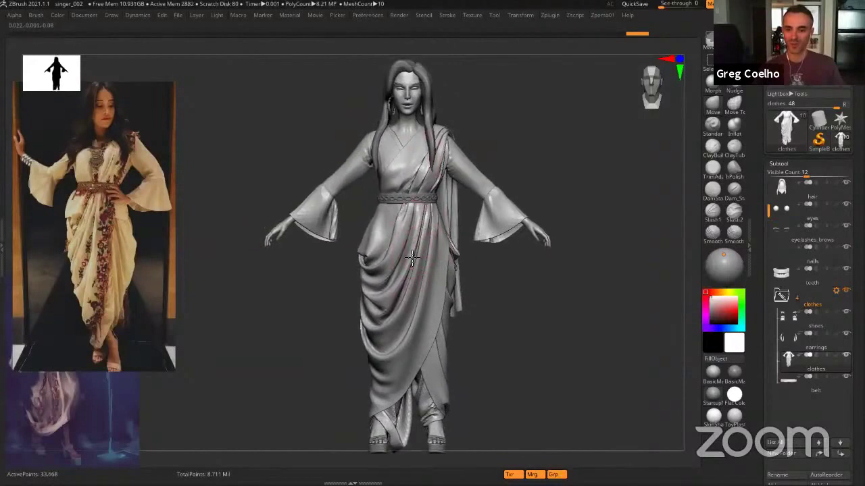
scroll(417, 241, up, 3)
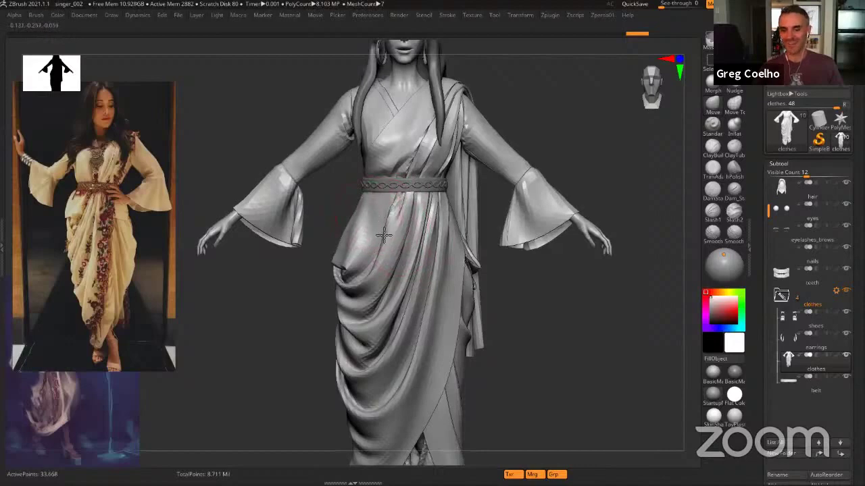
scroll(358, 220, up, 2)
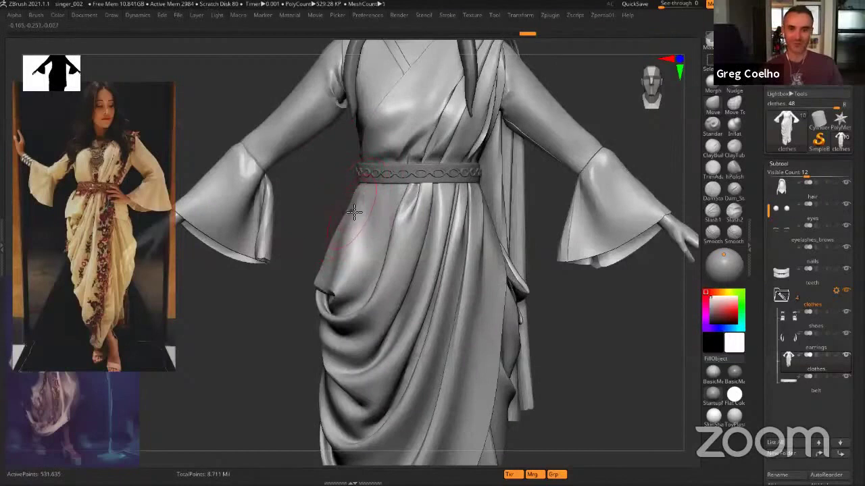
key(shift+d)
key(shift+d)
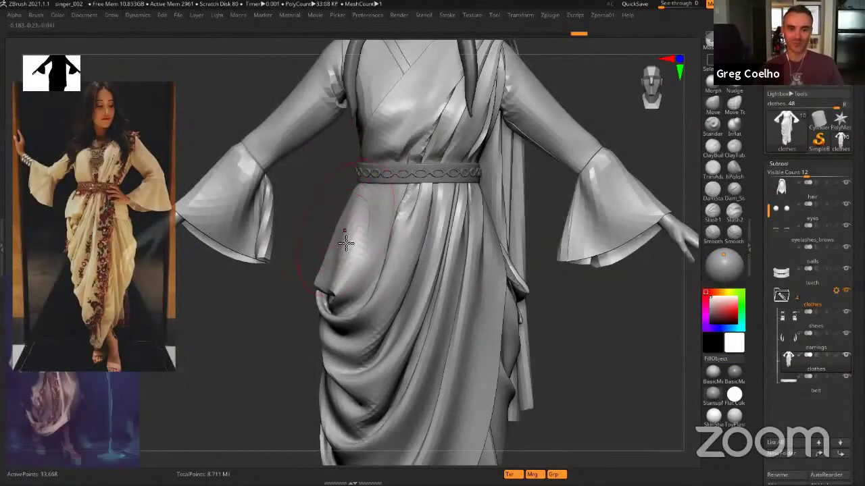
mouse_move(346, 243)
mouse_down()
mouse_move(332, 241)
mouse_move(339, 230)
mouse_up()
drag(355, 193, 349, 189)
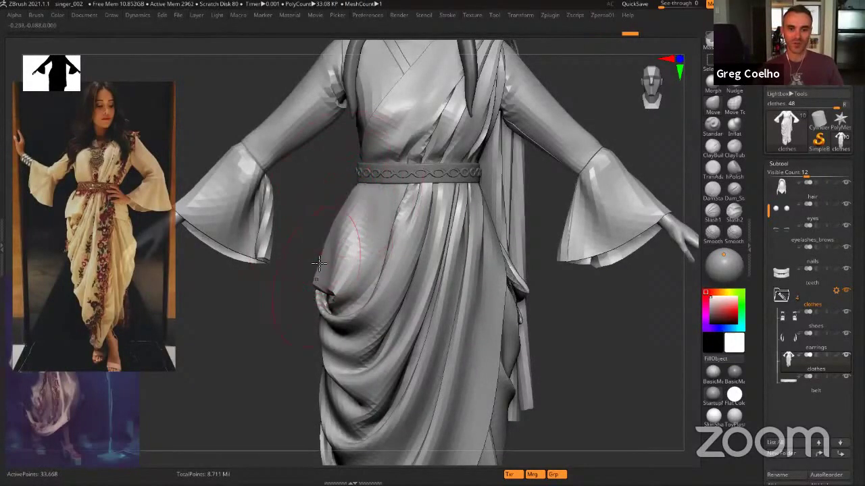
Push out the drape's edge along the singer's left hip and thigh
alt+right_drag(497, 246, 137, 199)
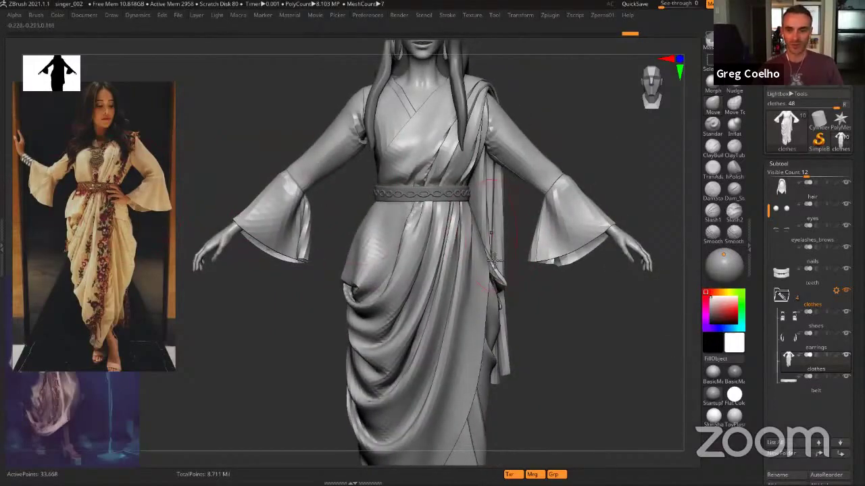
mouse_move(494, 260)
alt+right_down()
mouse_move(496, 269)
mouse_move(483, 248)
alt+right_up()
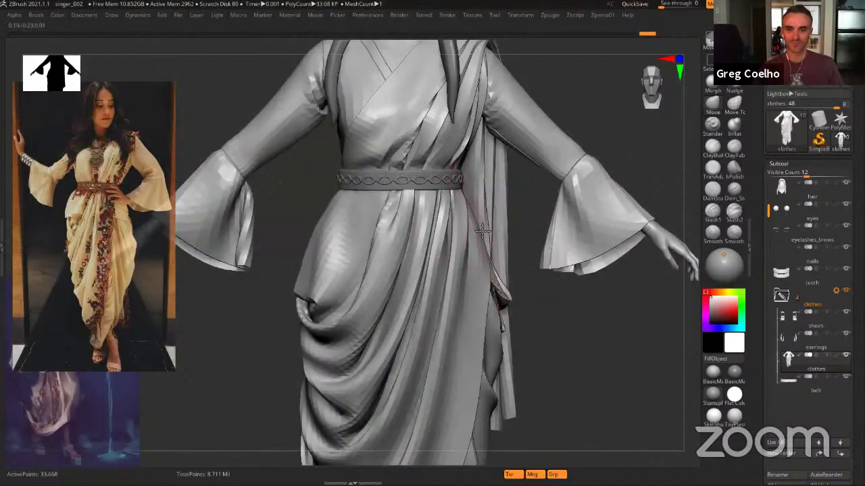
drag(482, 231, 488, 232)
drag(482, 326, 489, 334)
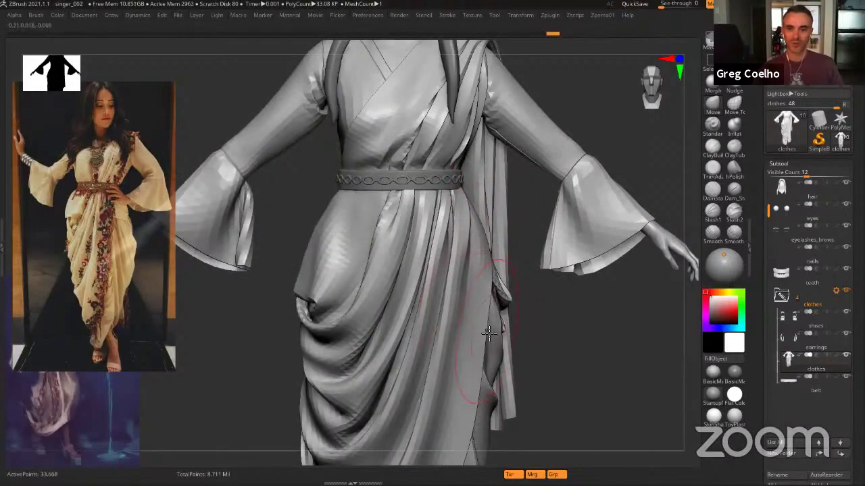
mouse_move(451, 236)
right_down()
mouse_move(398, 183)
mouse_move(403, 211)
mouse_move(420, 228)
mouse_move(411, 228)
mouse_move(415, 203)
mouse_move(270, 217)
mouse_move(164, 204)
right_up()
key(f)
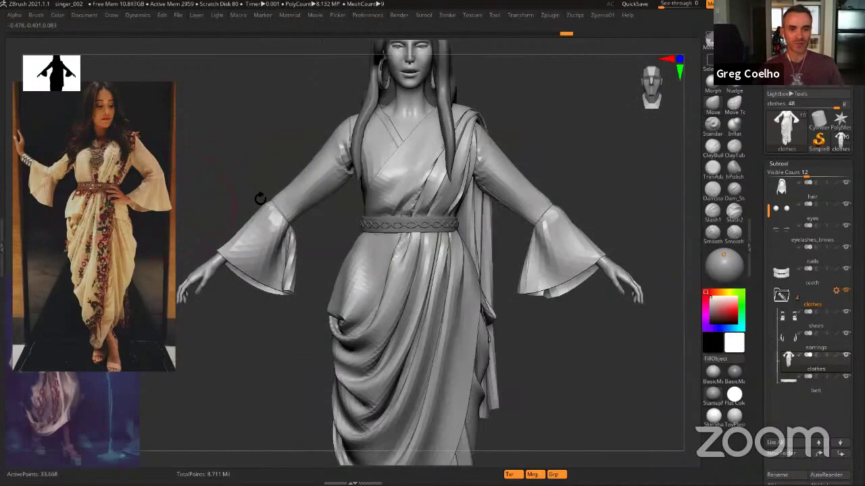
Select the belt and isolate it from the other subtools, framed from the singer's side
right_drag(397, 243, 505, 194)
alt+click(390, 229)
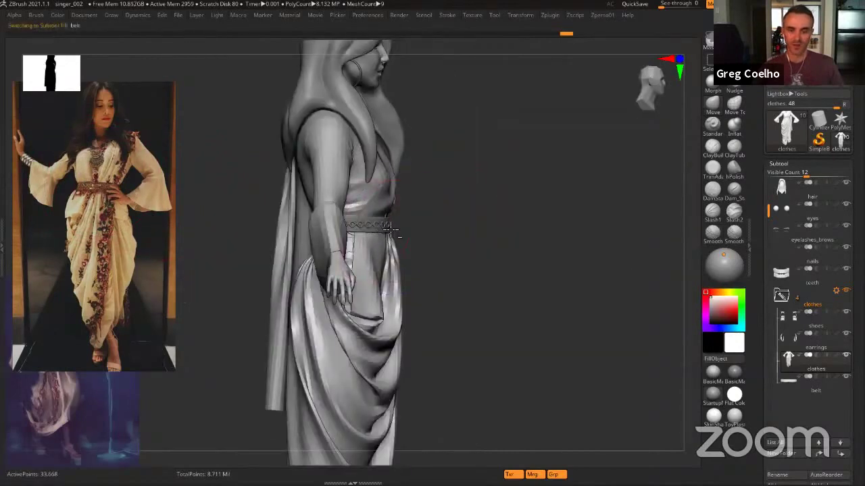
key(space)
click(470, 208)
alt+right_drag(388, 276, 375, 170)
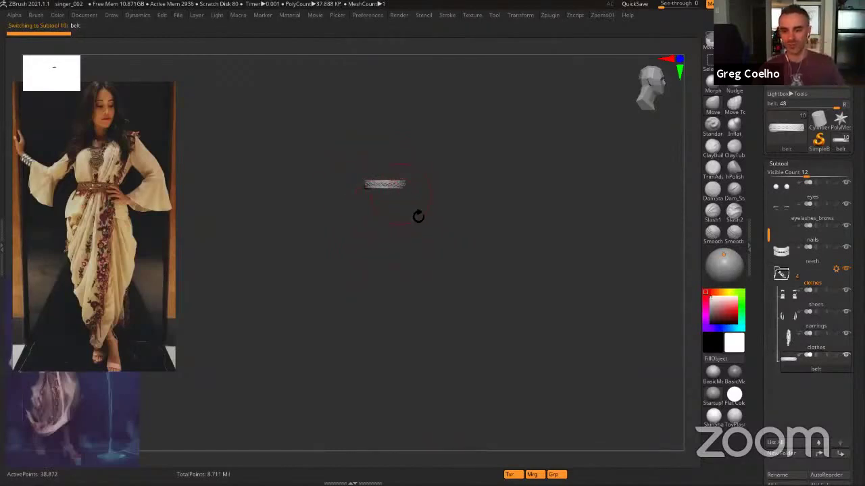
alt+right_drag(419, 230, 414, 167)
alt+right_drag(414, 167, 377, 225)
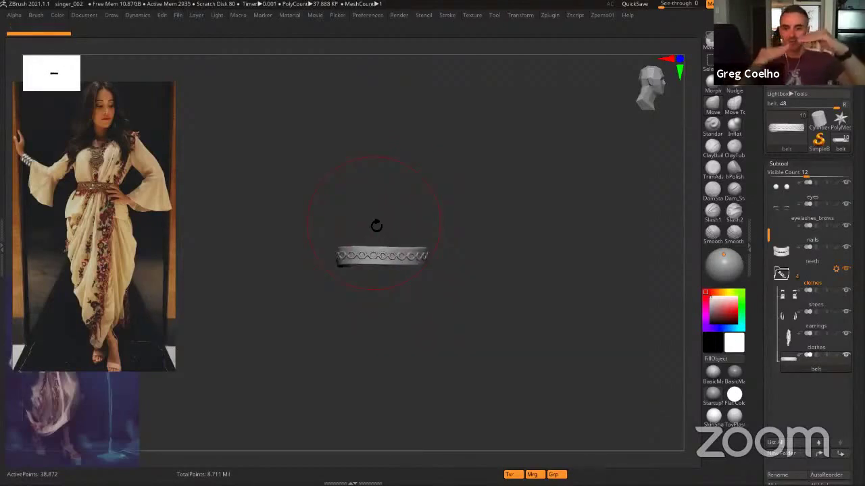
Resize the brush, reshape both ends of the isolated belt and restore the visibility of all subtools
key(s)
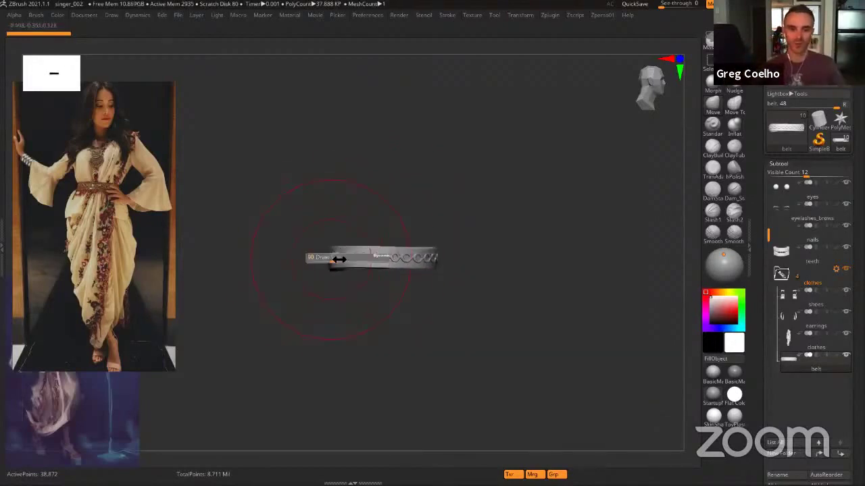
drag(339, 260, 328, 252)
mouse_move(435, 256)
mouse_down()
mouse_move(433, 264)
mouse_move(441, 241)
mouse_up()
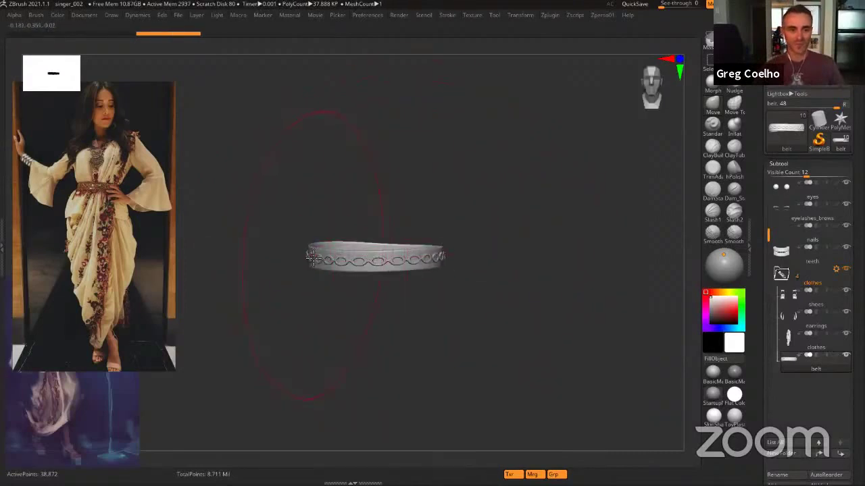
drag(308, 255, 313, 254)
key(space)
click(521, 210)
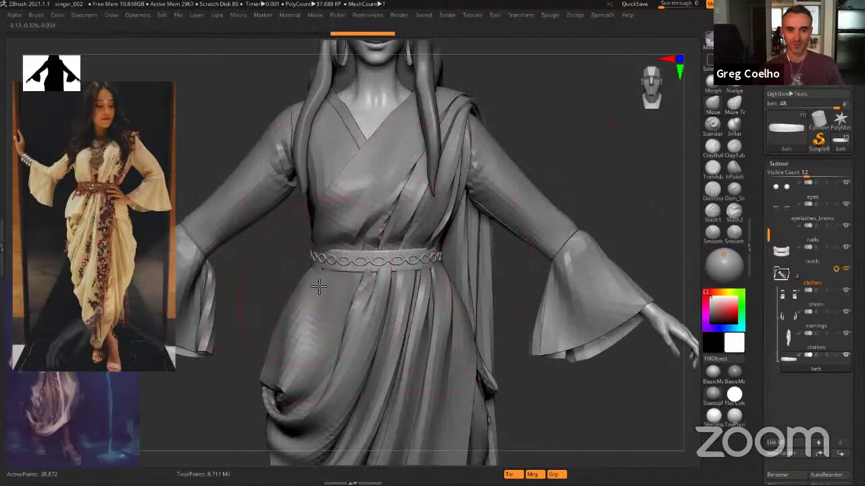
Switch to the clothes and nudge the fabric inward at the belt on the singer's left waist
alt+click(318, 270)
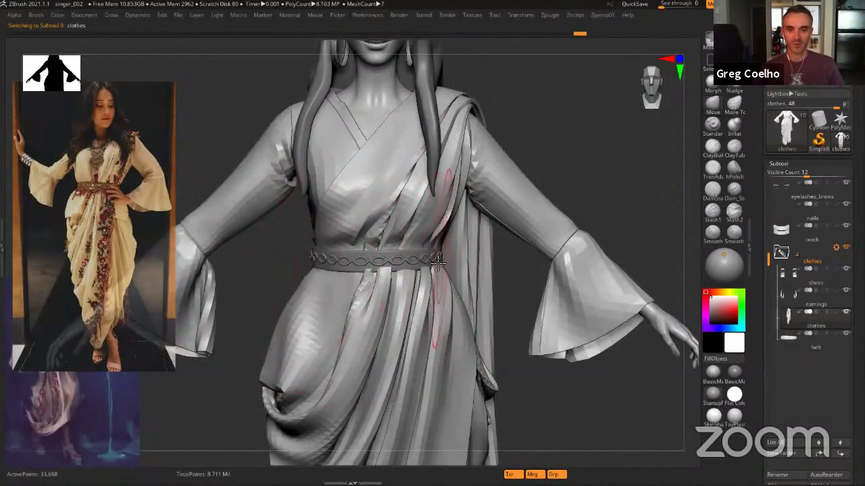
drag(438, 264, 436, 268)
alt+right_drag(353, 223, 354, 165)
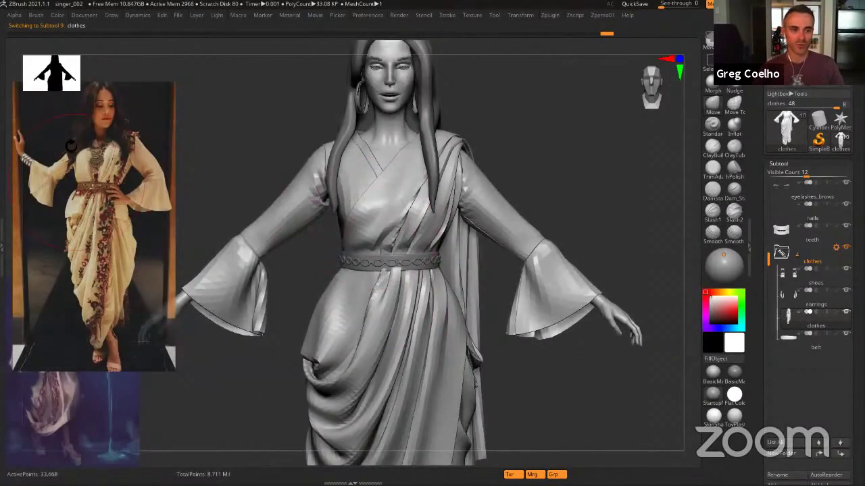
Compare the whole figure with the costume reference photo, selecting the body to check the waist and overall proportions
alt+right_drag(303, 172, 303, 222)
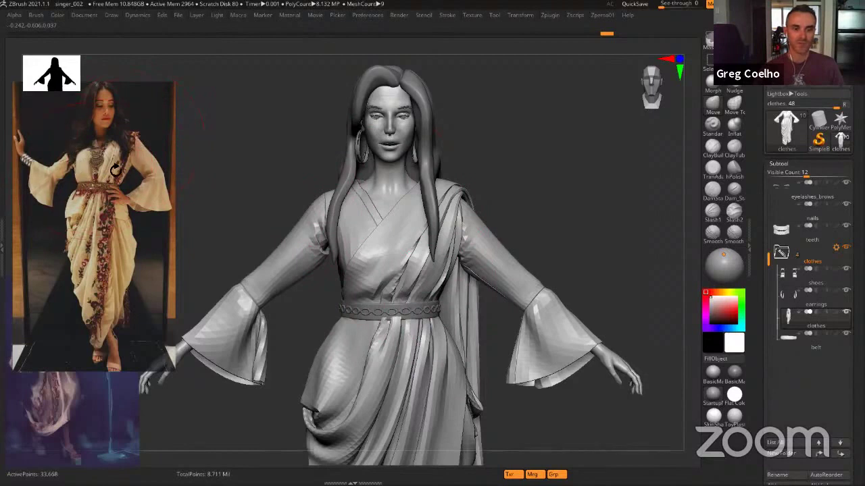
ctrl+right_drag(352, 292, 294, 233)
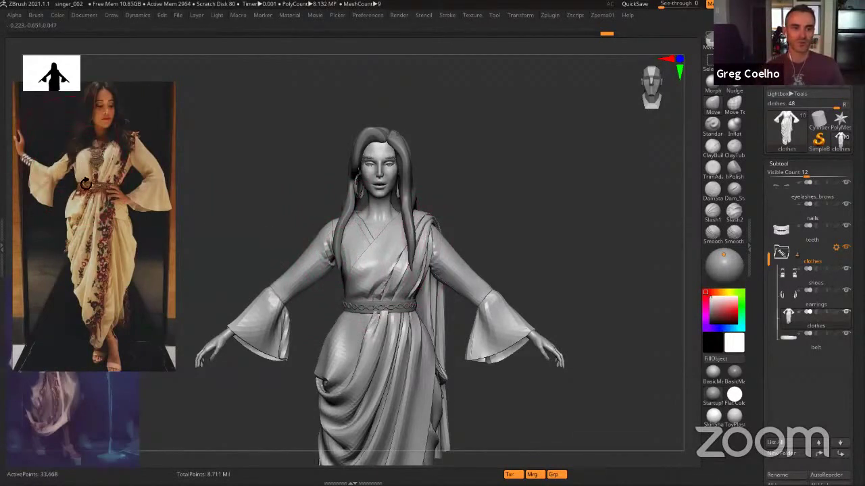
alt+drag(312, 196, 315, 230)
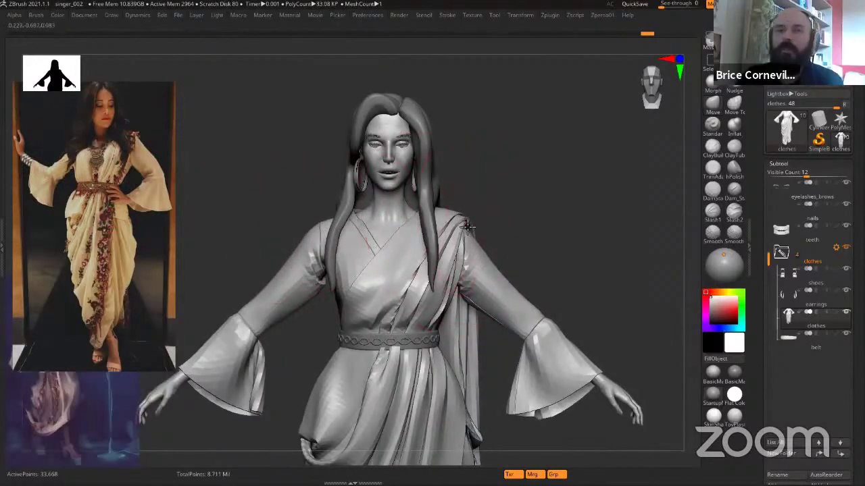
mouse_move(456, 264)
ctrl+right_down()
mouse_move(445, 269)
mouse_move(442, 168)
ctrl+right_up()
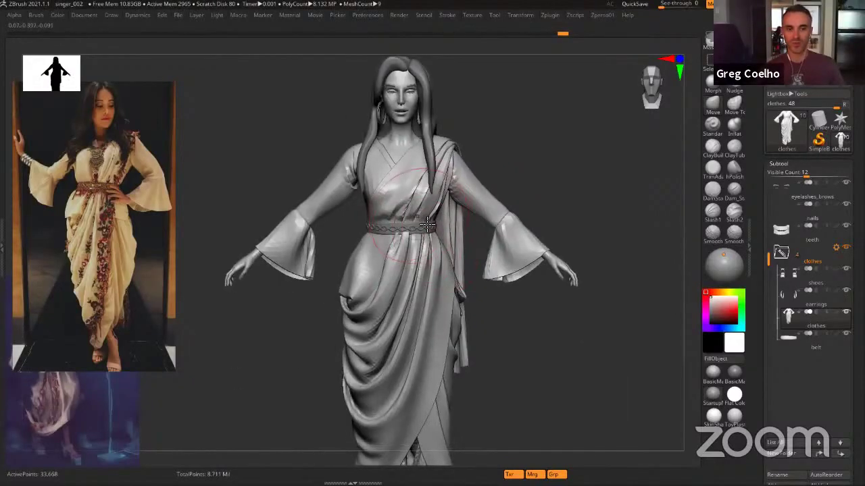
alt+click(372, 186)
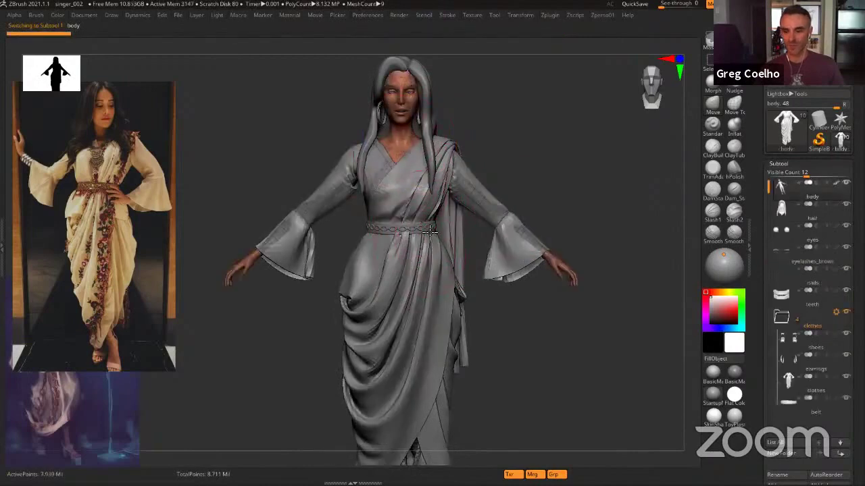
mouse_move(432, 229)
ctrl+right_down()
mouse_move(431, 239)
mouse_move(419, 215)
mouse_move(416, 239)
mouse_move(426, 225)
ctrl+right_up()
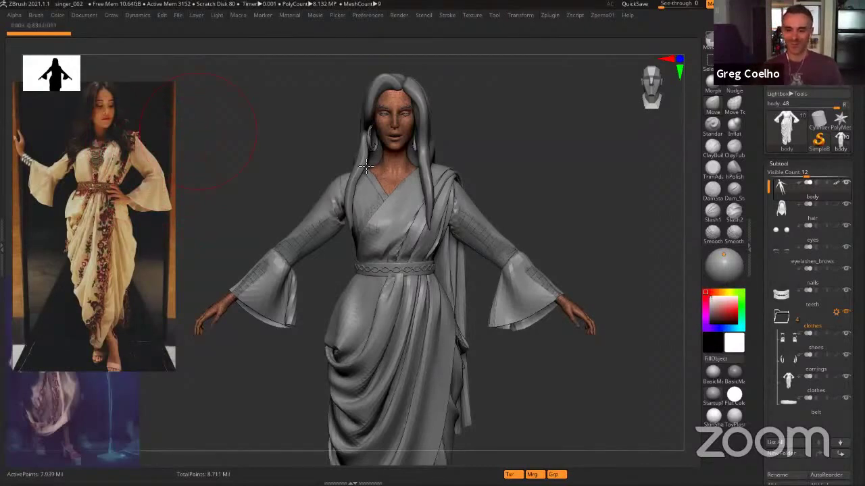
alt+drag(130, 193, 228, 190)
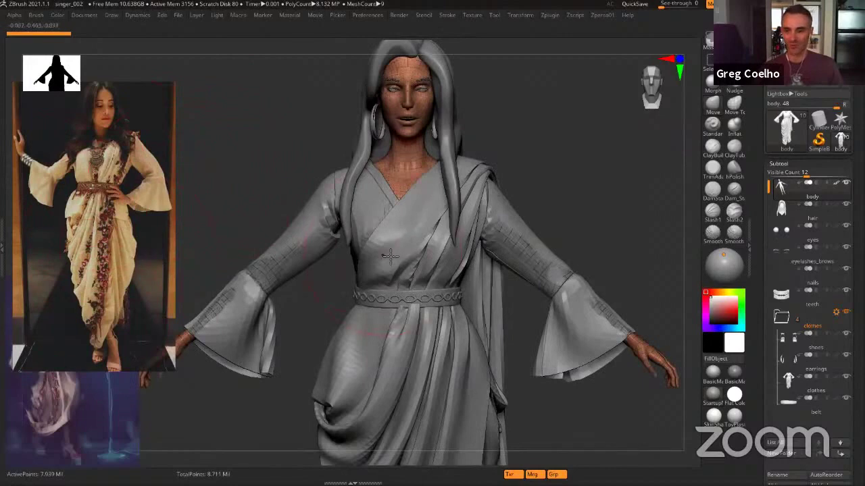
alt+right_drag(392, 196, 354, 284)
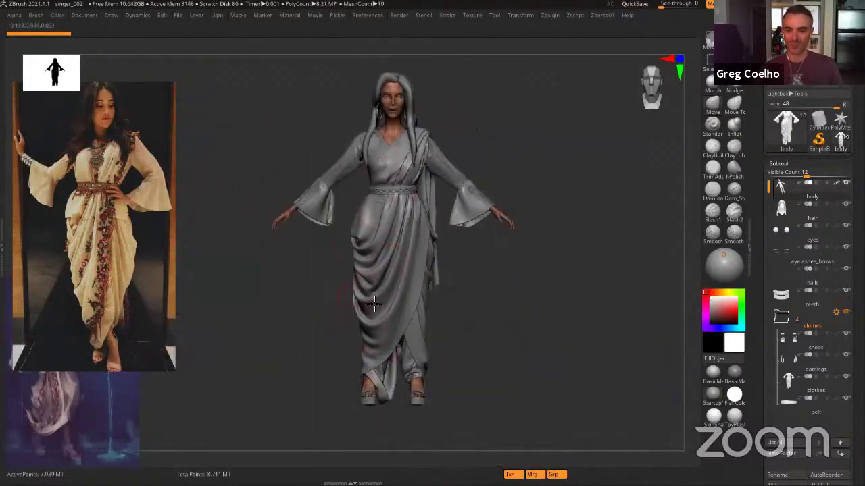
alt+right_drag(414, 252, 402, 315)
alt+right_drag(371, 274, 350, 271)
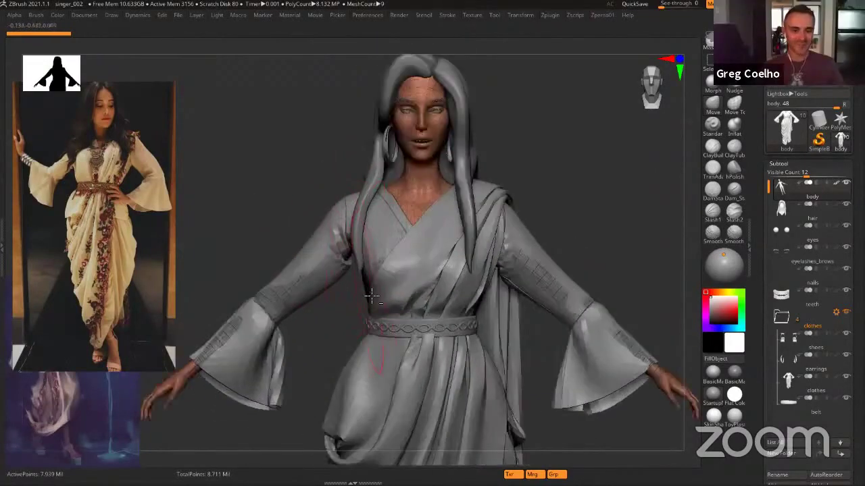
Select the clothes and examine the wireframed drape, bodice and upper body from near-frontal angles
alt+click(373, 296)
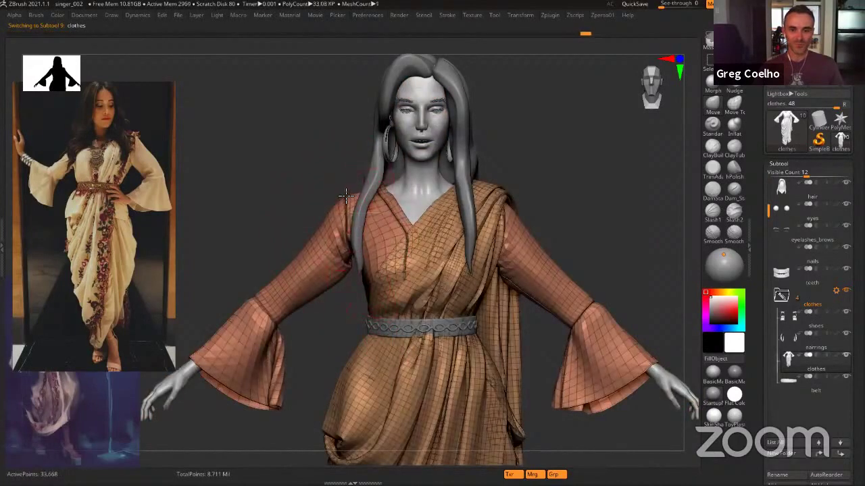
ctrl+right_drag(420, 199, 426, 247)
alt+right_drag(416, 162, 419, 125)
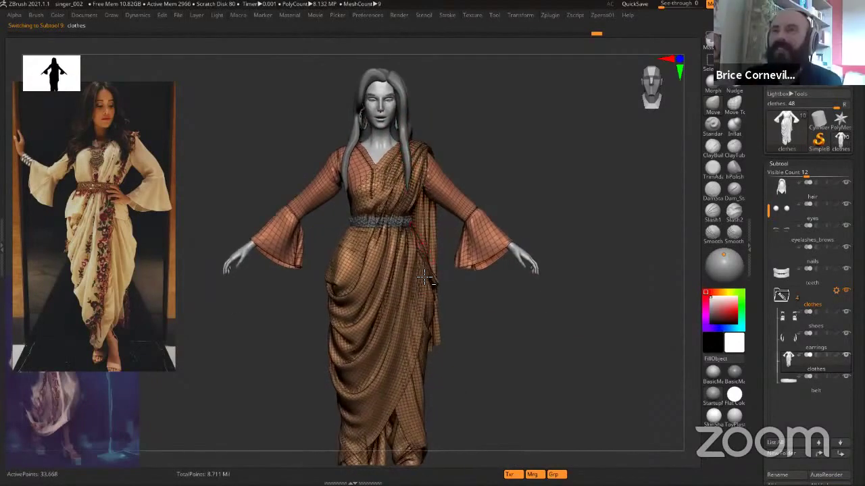
alt+right_drag(418, 281, 416, 180)
right_drag(407, 247, 420, 263)
right_drag(419, 262, 404, 234)
alt+right_drag(412, 168, 412, 186)
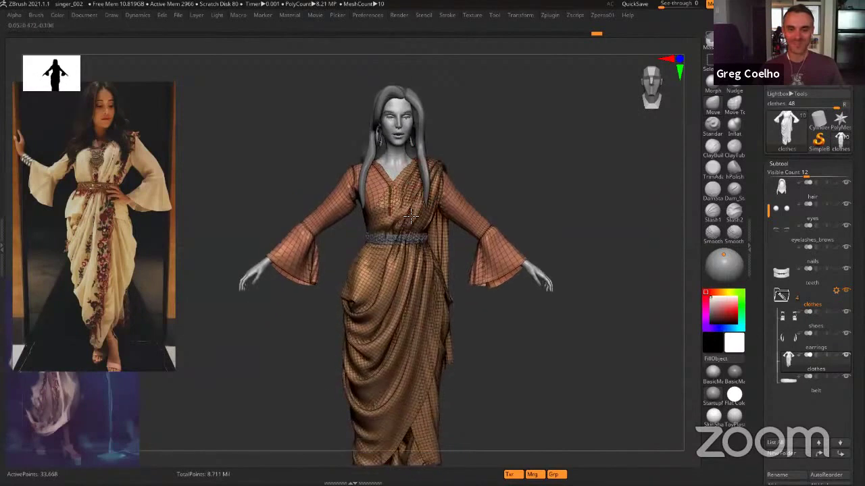
right_drag(380, 150, 395, 233)
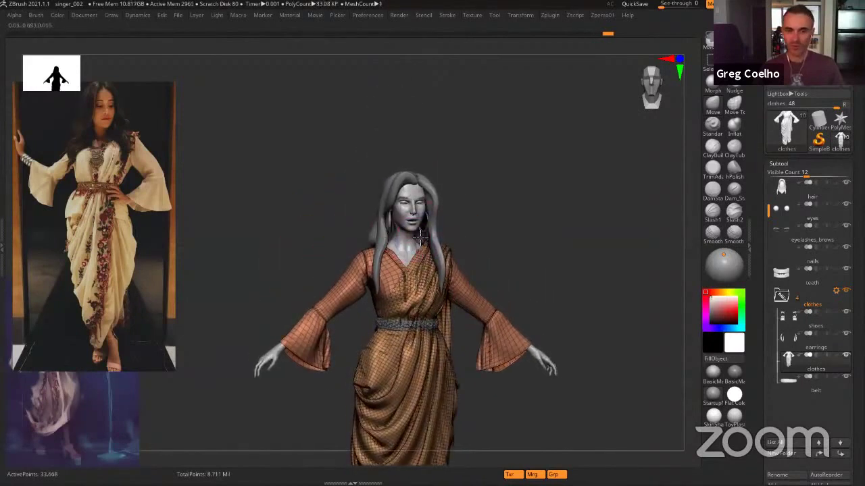
right_drag(420, 238, 403, 236)
alt+right_drag(419, 358, 414, 265)
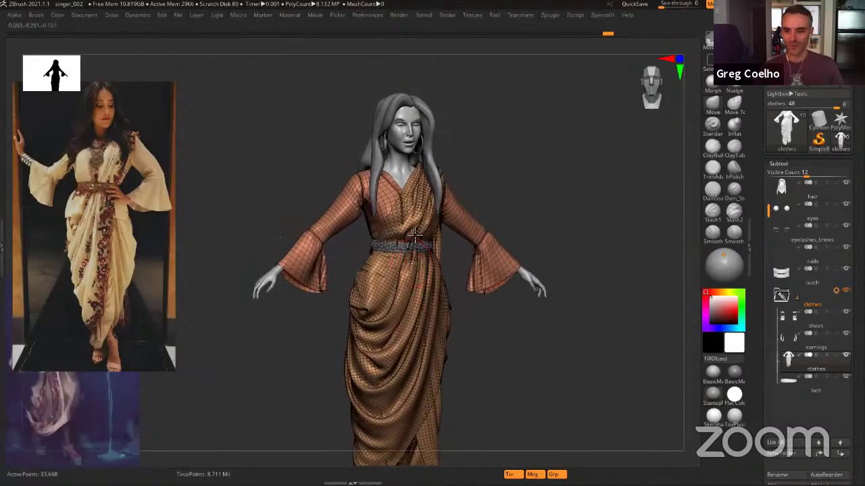
ctrl+right_drag(415, 235, 417, 388)
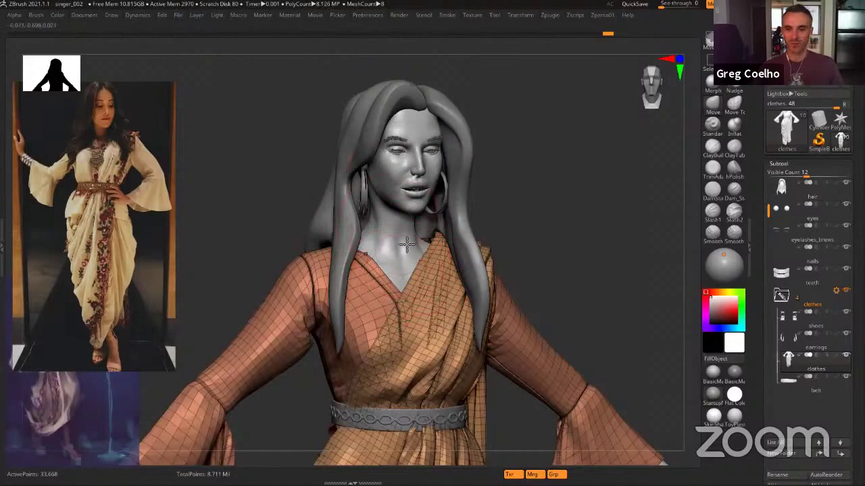
drag(394, 231, 432, 227)
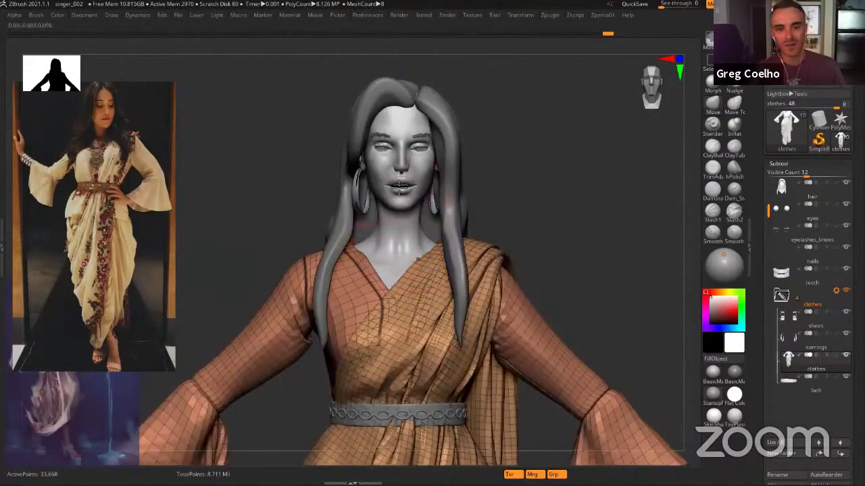
alt+right_drag(421, 281, 399, 270)
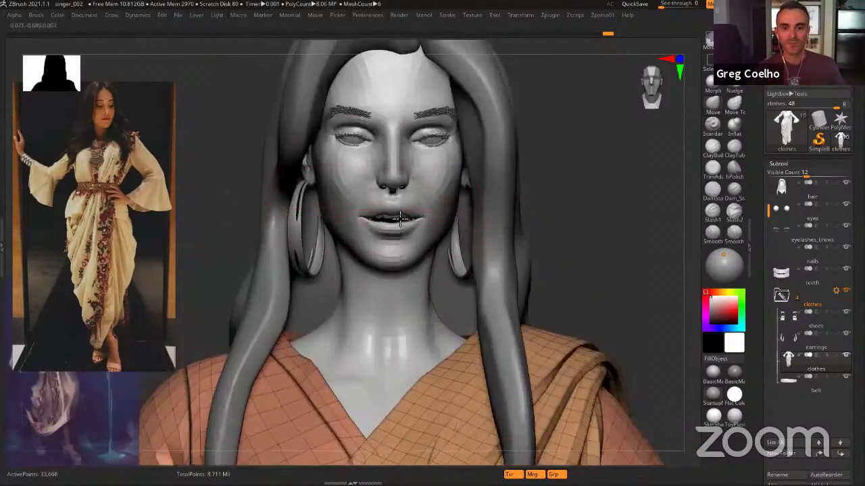
Switch to the body subtool and isolate it from the hair, clothes and accessories
right_drag(368, 211, 402, 194)
drag(402, 194, 427, 184)
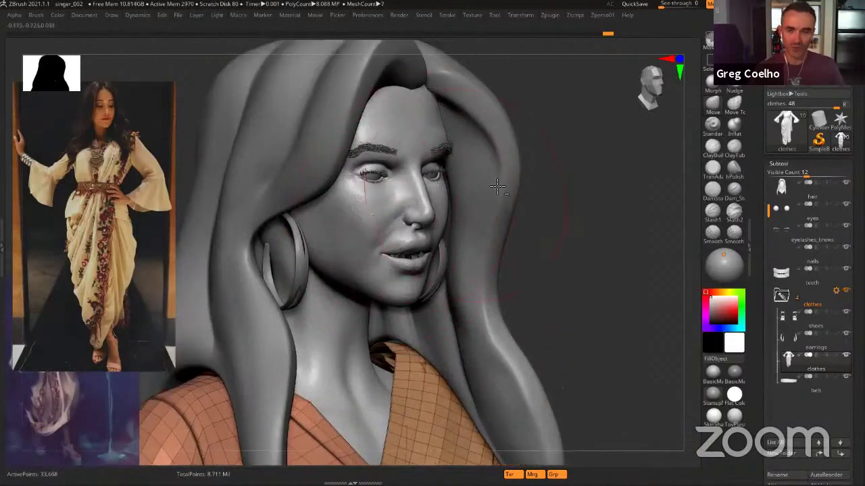
key(space)
click(490, 210)
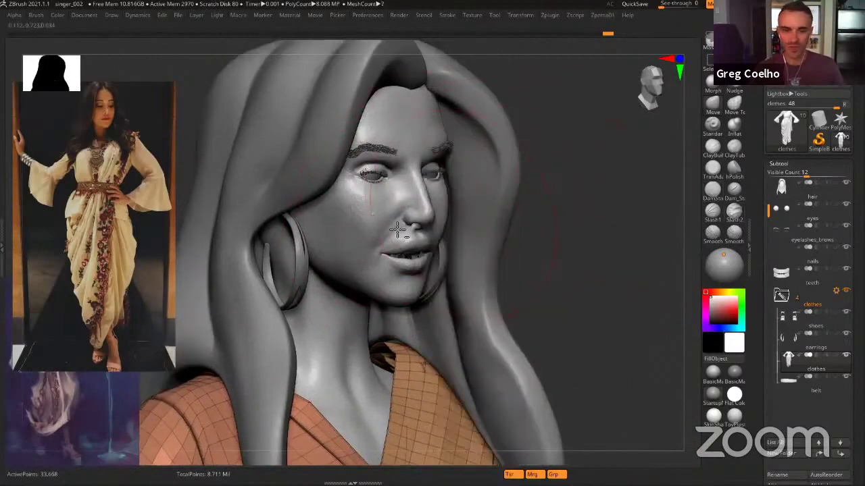
key(space)
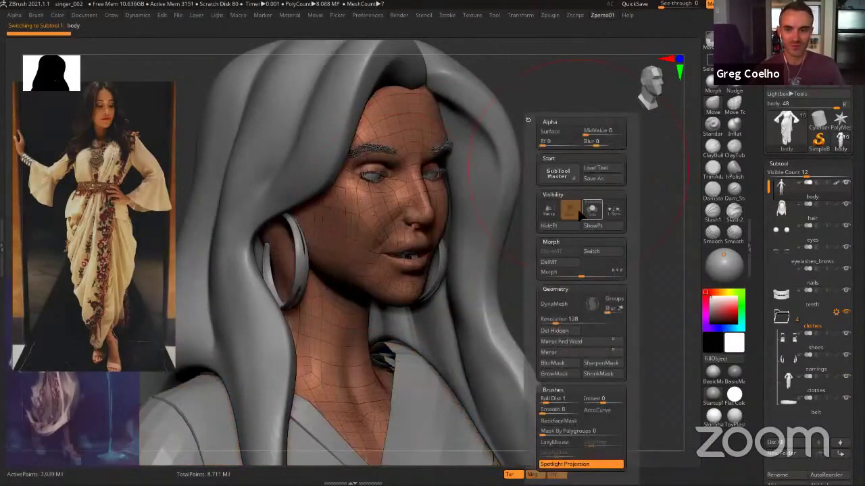
click(583, 214)
Examine the isolated body's proportions from several angles, toggling the other subtools' visibility for comparison
ctrl+right_drag(445, 241, 436, 182)
alt+right_drag(419, 270, 446, 147)
shift+right_drag(427, 247, 492, 198)
drag(492, 197, 439, 230)
shift+right_drag(440, 230, 505, 293)
drag(507, 200, 557, 185)
key(space)
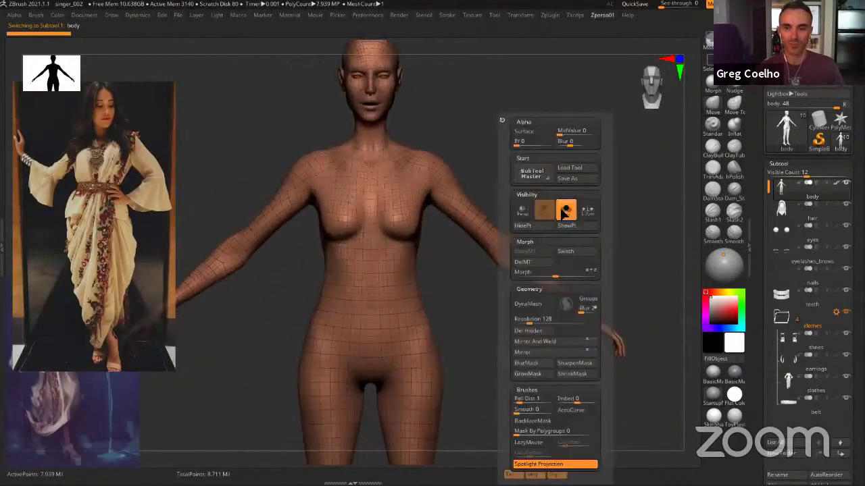
click(565, 212)
click(564, 213)
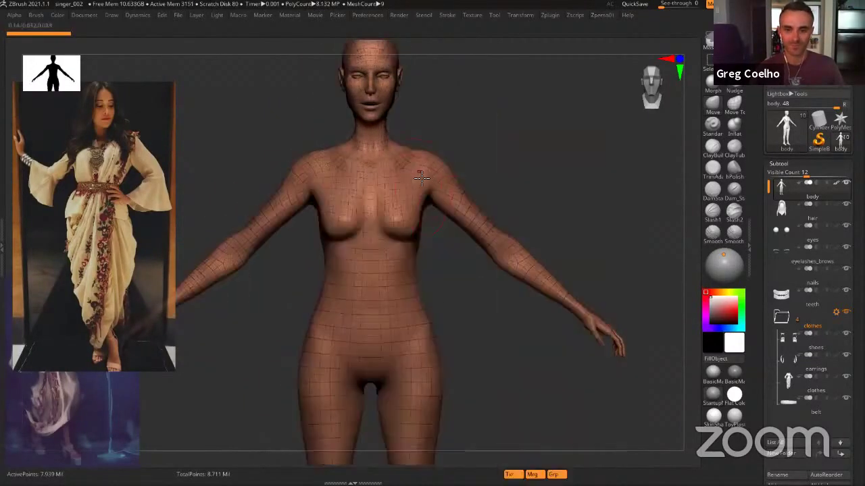
Frame the isolated body's head and turn off the wireframe display
alt+right_drag(407, 84, 409, 266)
alt+right_drag(340, 190, 351, 223)
mouse_move(351, 223)
mouse_down()
mouse_move(423, 257)
mouse_move(447, 218)
mouse_move(432, 193)
mouse_move(417, 202)
mouse_move(444, 187)
mouse_move(454, 262)
mouse_move(459, 251)
mouse_up()
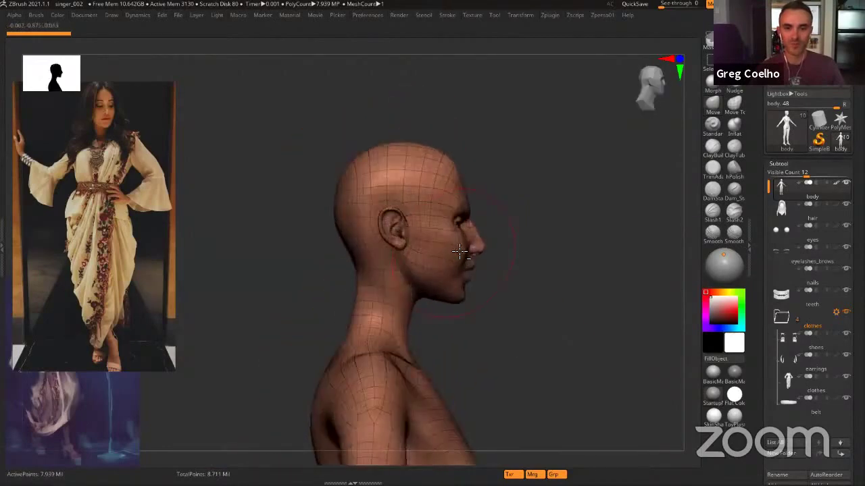
drag(478, 216, 429, 251)
key(shift+f)
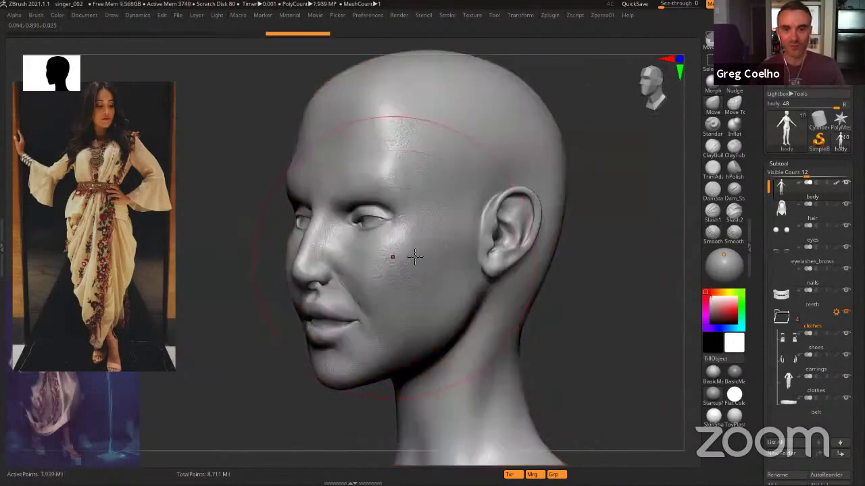
Examine the face's profile, eye area and cheek from side and three-quarter views
right_drag(413, 254, 445, 262)
drag(444, 262, 388, 210)
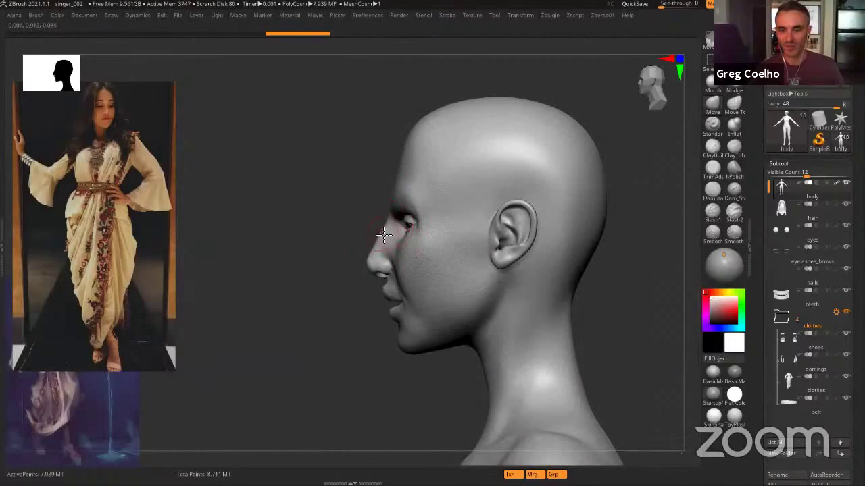
mouse_move(507, 233)
mouse_down()
mouse_move(394, 218)
mouse_move(420, 284)
mouse_move(419, 264)
mouse_move(415, 273)
mouse_move(390, 253)
mouse_move(410, 257)
mouse_up()
drag(401, 299, 438, 247)
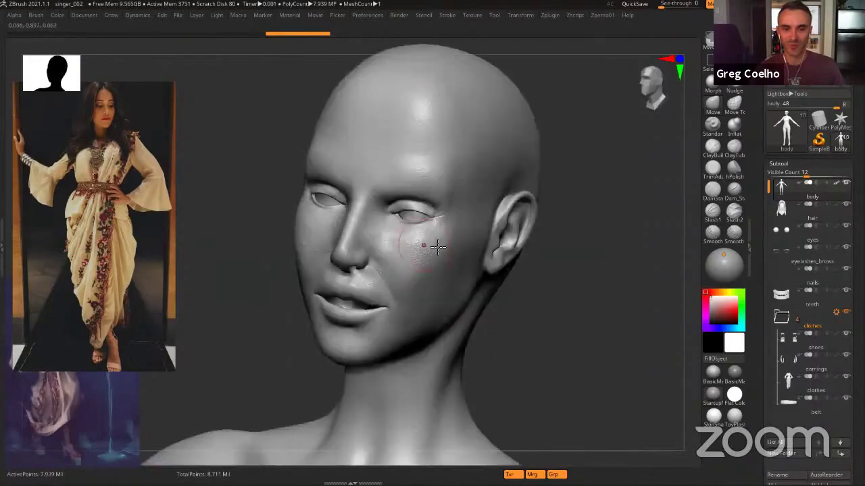
right_drag(438, 247, 449, 229)
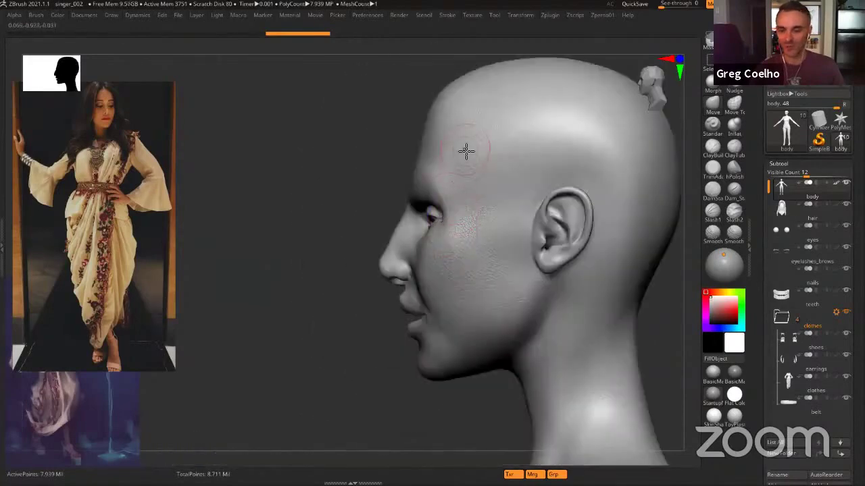
Examine the head and the eye area from front and three-quarter views
drag(451, 189, 438, 230)
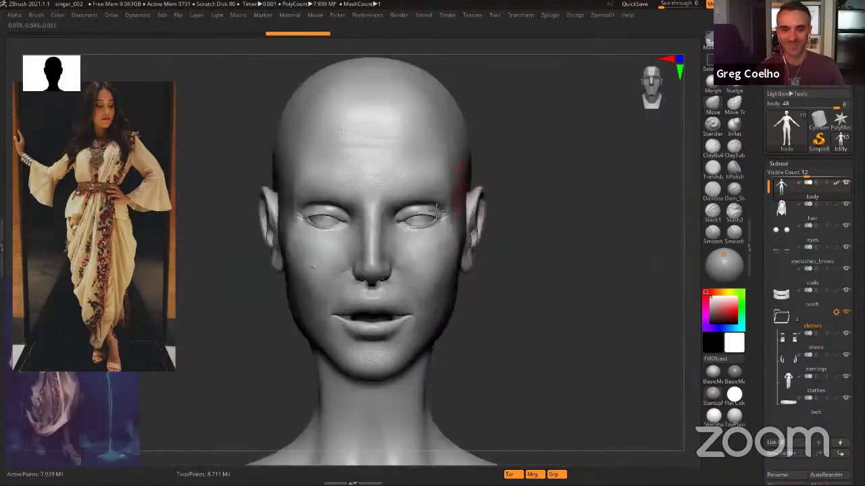
ctrl+right_drag(438, 229, 512, 204)
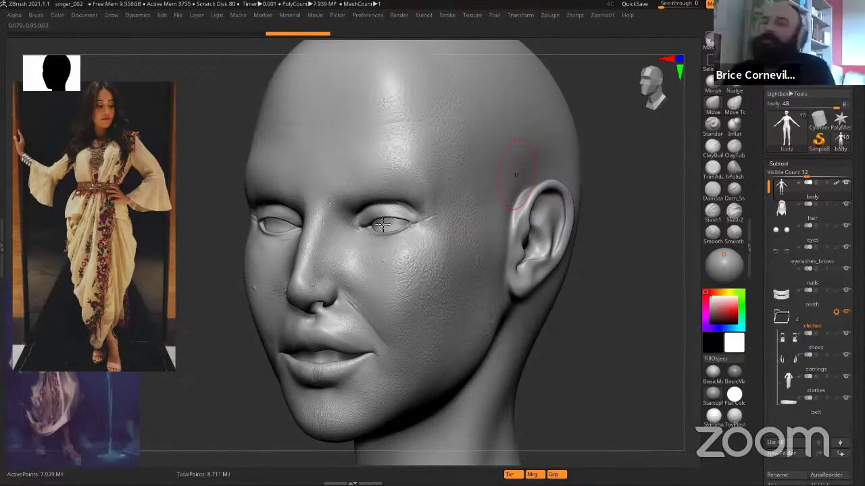
ctrl+right_drag(417, 260, 389, 262)
alt+right_drag(389, 262, 409, 270)
mouse_move(409, 270)
mouse_down()
mouse_move(384, 255)
mouse_move(421, 280)
mouse_move(384, 283)
mouse_move(400, 269)
mouse_move(386, 266)
mouse_move(398, 205)
mouse_up()
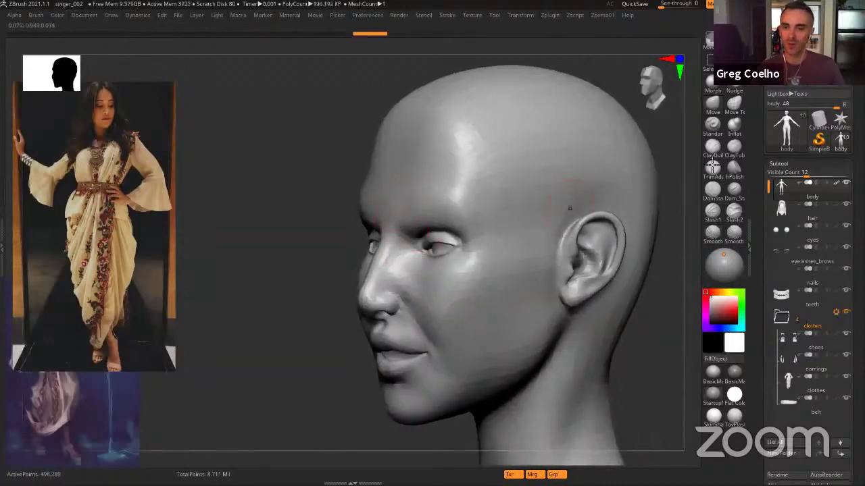
Restore the body's highest subdivision level and try to sculpt the cheek near the nose with the ClayBuildup brush
key(d)
key(d)
click(712, 146)
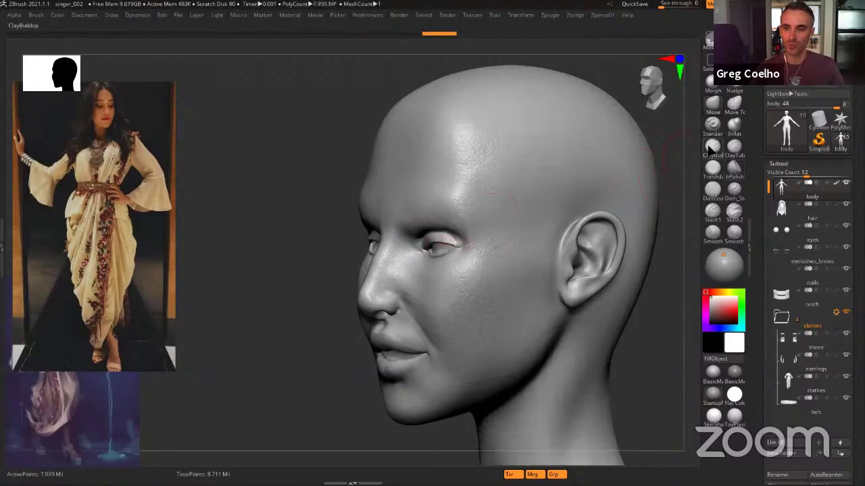
right_drag(510, 274, 428, 289)
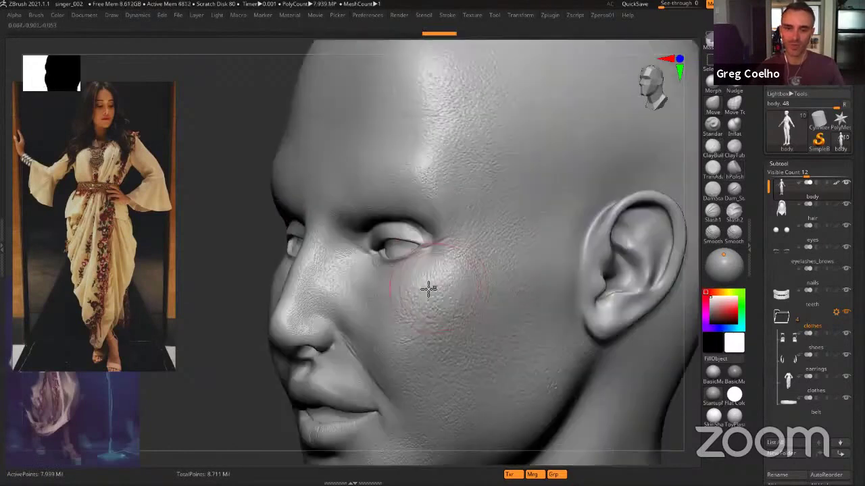
click(354, 289)
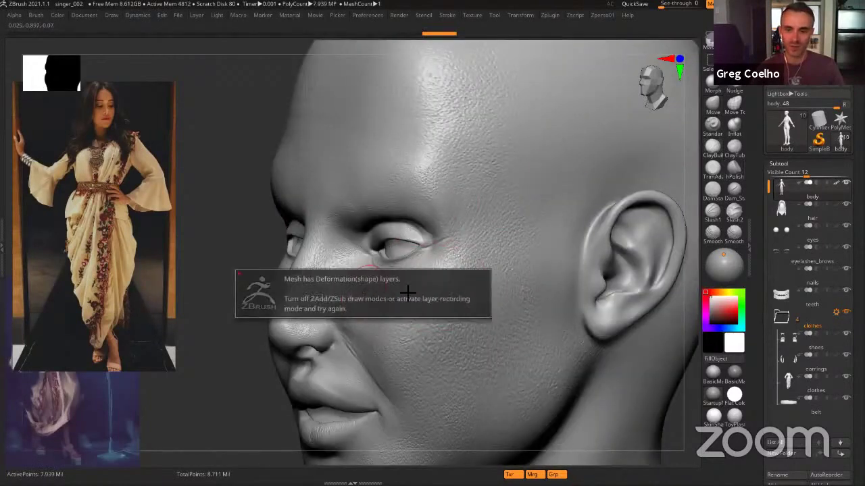
Hide the body's Details 1 layer and bake all layers into the mesh
drag(759, 325, 762, 177)
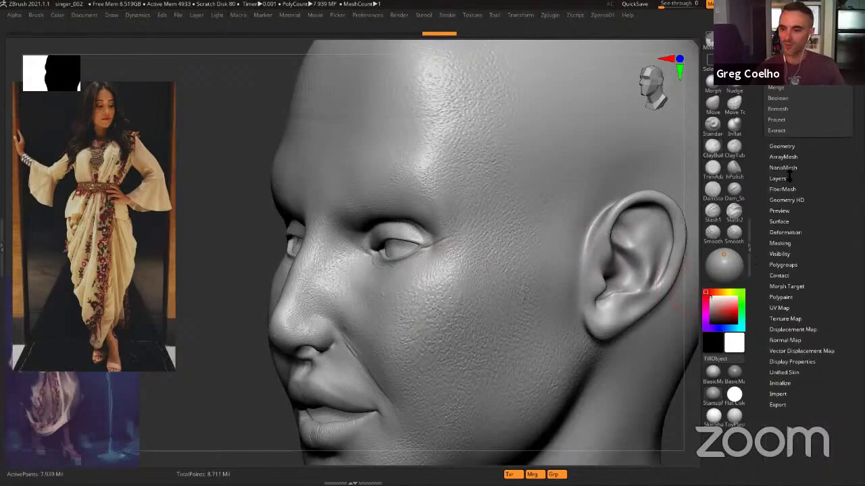
click(778, 181)
click(789, 190)
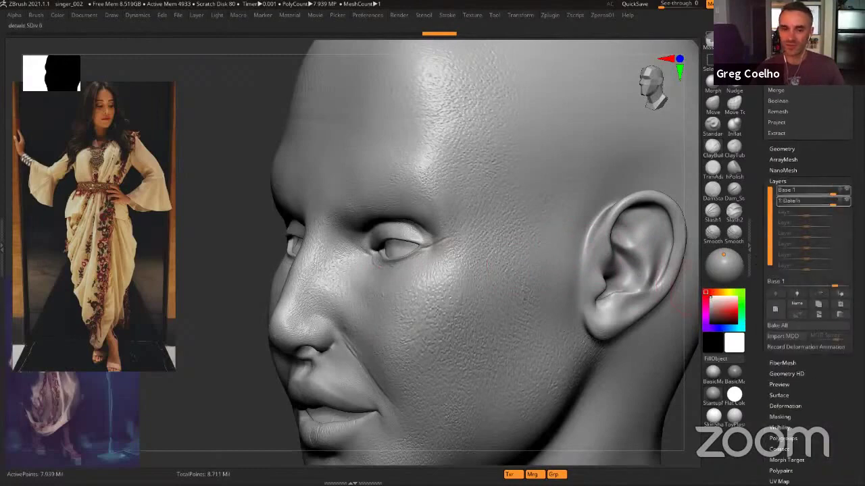
click(846, 200)
ctrl+right_drag(502, 284, 422, 230)
right_drag(442, 272, 508, 223)
key(space)
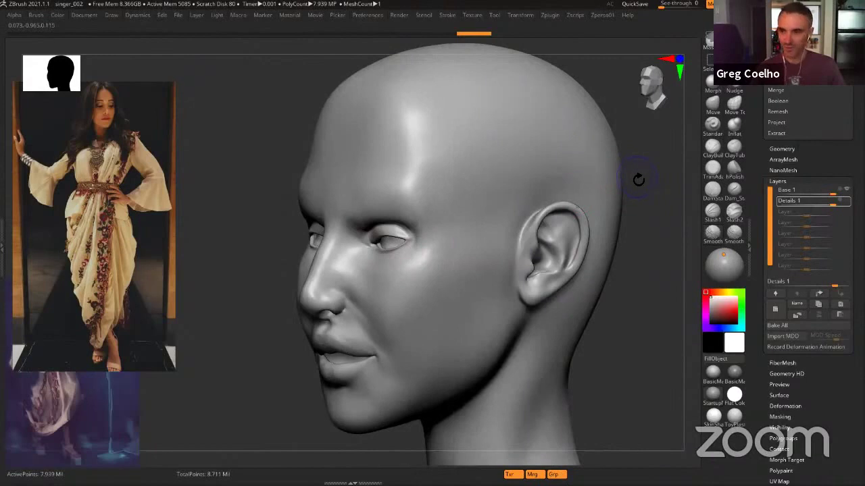
click(784, 326)
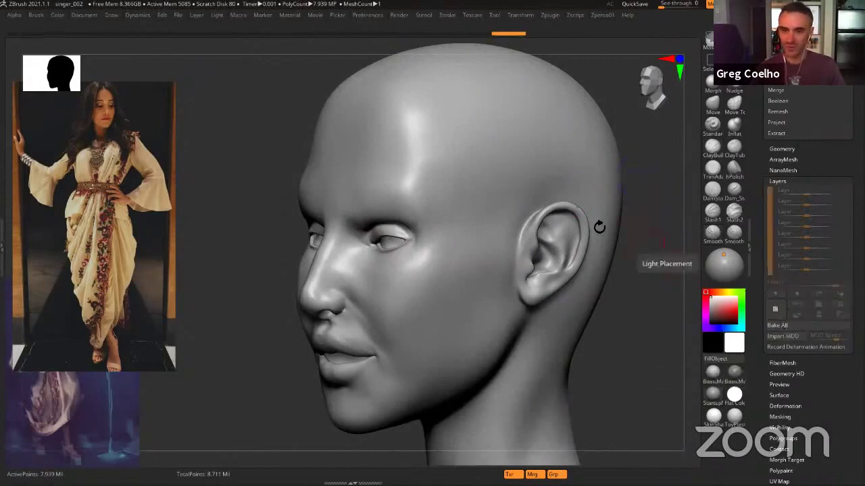
right_drag(596, 227, 560, 201)
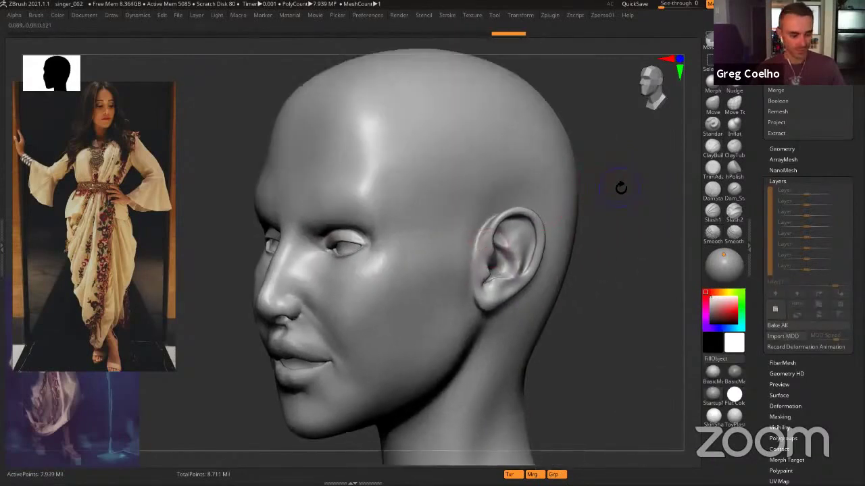
Delete the body's subdivision levels above 5 and replace its stored morph target with the current shape
click(783, 149)
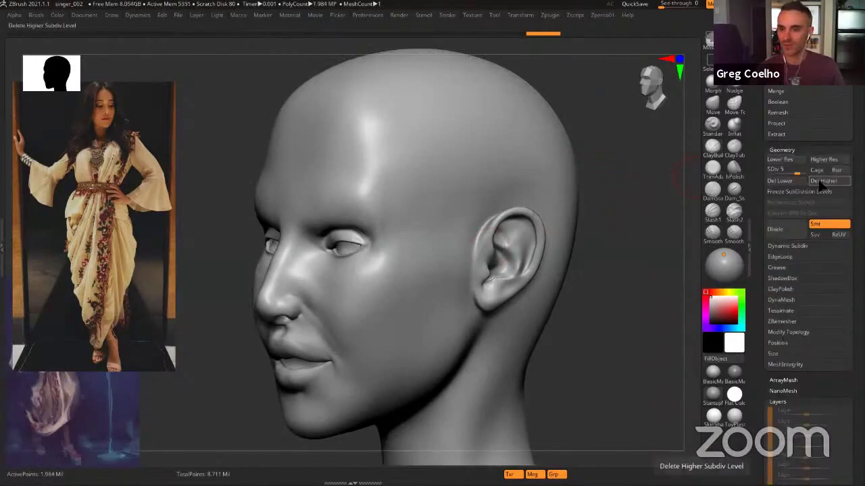
click(819, 184)
ctrl+right_drag(595, 270, 558, 223)
key(space)
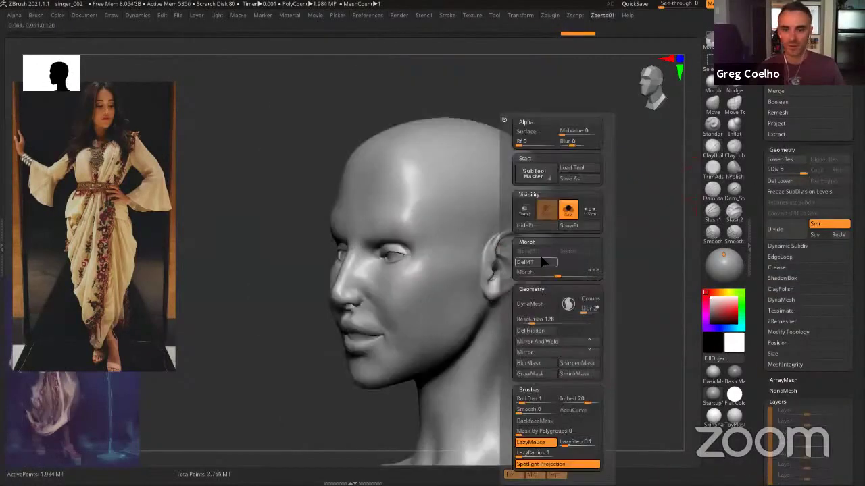
click(540, 261)
click(539, 251)
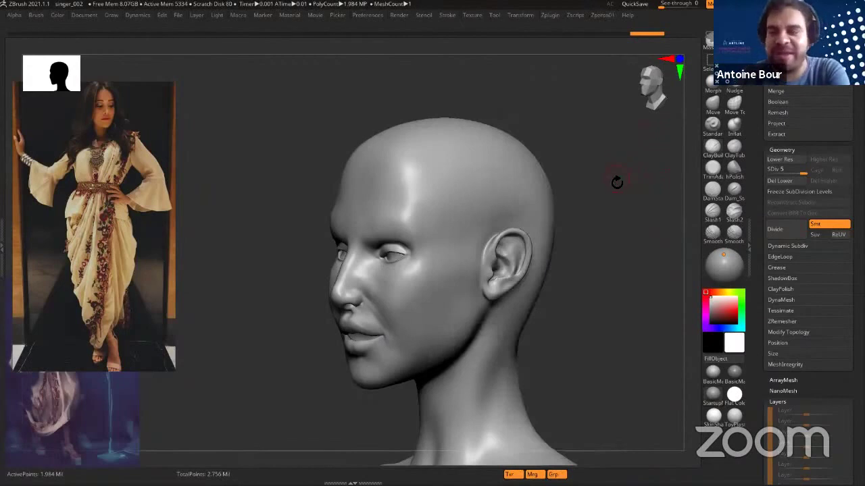
Examine the smooth face around the eyes, cheeks and jaw from three-quarter and front views
drag(595, 207, 424, 242)
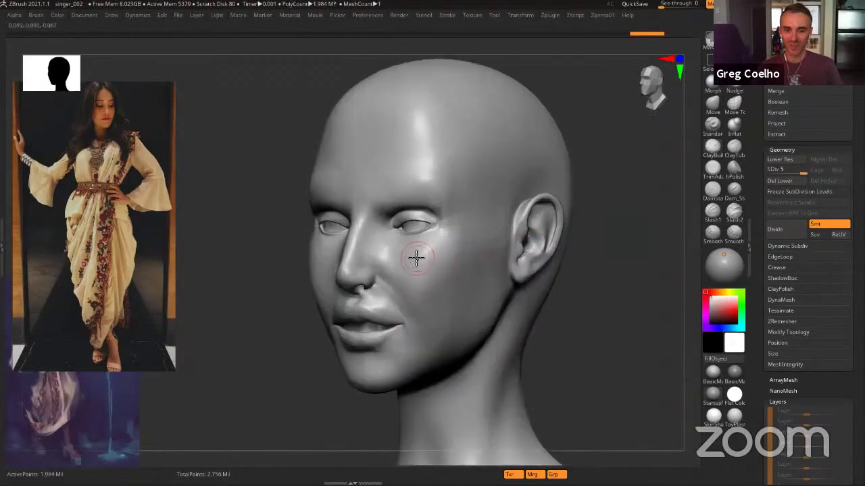
mouse_move(413, 250)
alt+right_down()
mouse_move(419, 282)
mouse_move(414, 255)
alt+right_up()
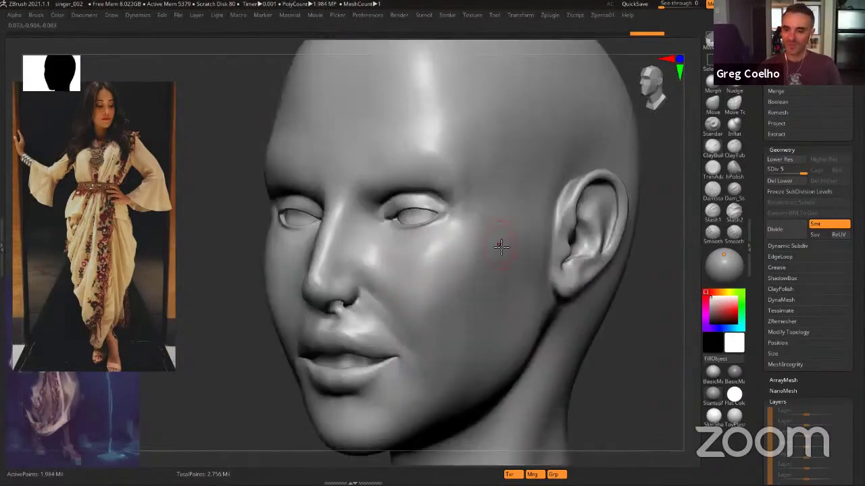
scroll(809, 322, down, 2)
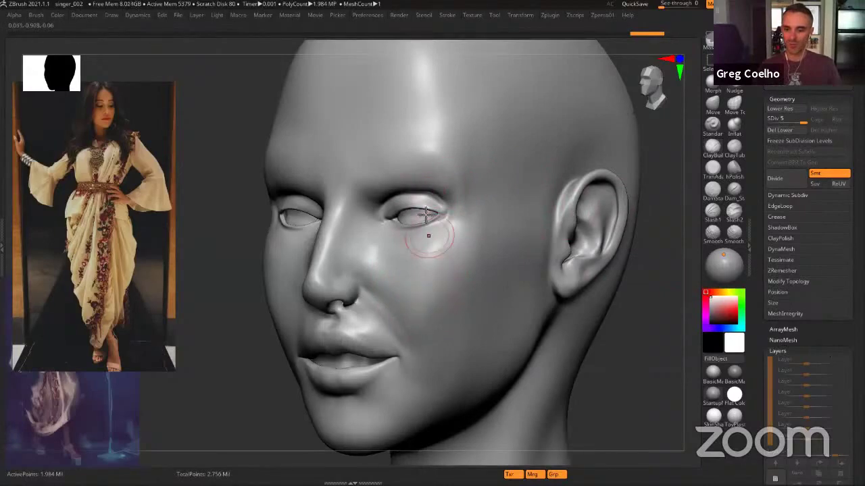
mouse_move(465, 281)
ctrl+right_down()
mouse_move(467, 245)
mouse_move(436, 264)
mouse_move(456, 263)
mouse_move(454, 285)
mouse_move(463, 285)
mouse_move(451, 279)
mouse_move(465, 289)
mouse_move(366, 291)
ctrl+right_up()
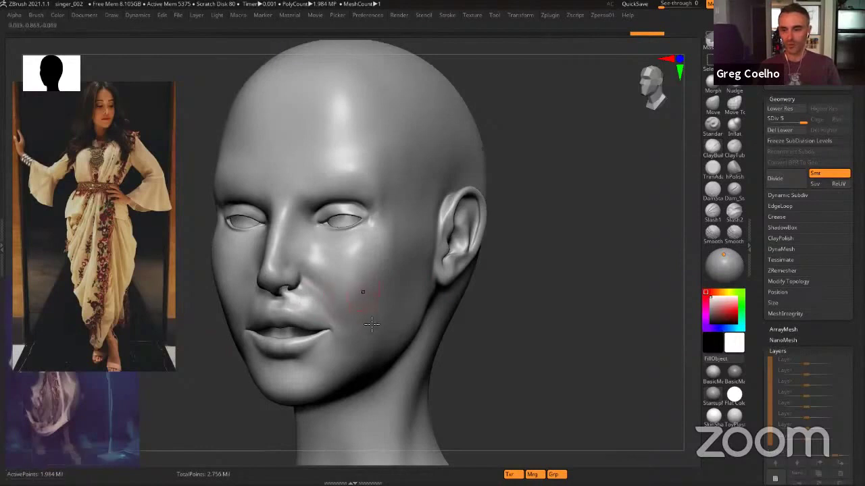
ctrl+right_drag(370, 328, 498, 294)
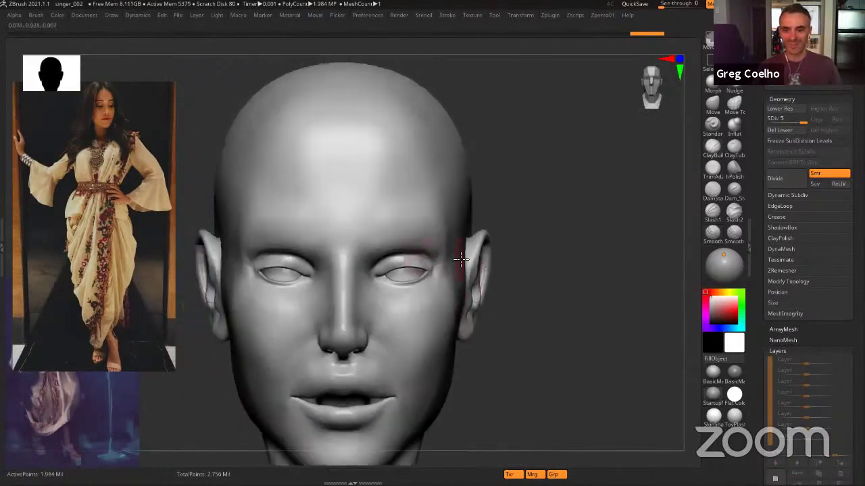
mouse_move(459, 259)
right_down()
mouse_move(533, 222)
mouse_move(494, 227)
mouse_move(479, 260)
mouse_move(452, 232)
mouse_move(386, 259)
mouse_move(399, 251)
mouse_move(494, 252)
mouse_move(438, 255)
mouse_move(459, 260)
mouse_move(450, 268)
right_up()
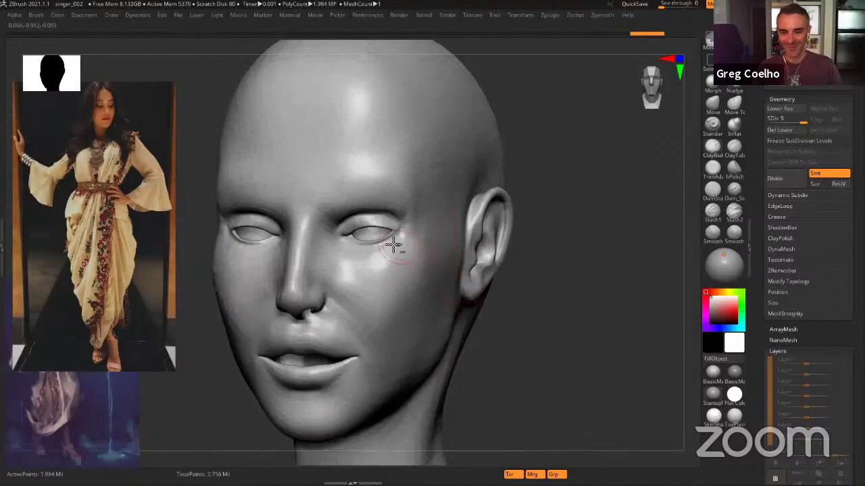
alt+right_drag(393, 244, 393, 265)
Lower the body to subdivision level 1 and frame the head in profile
key(shift+d)
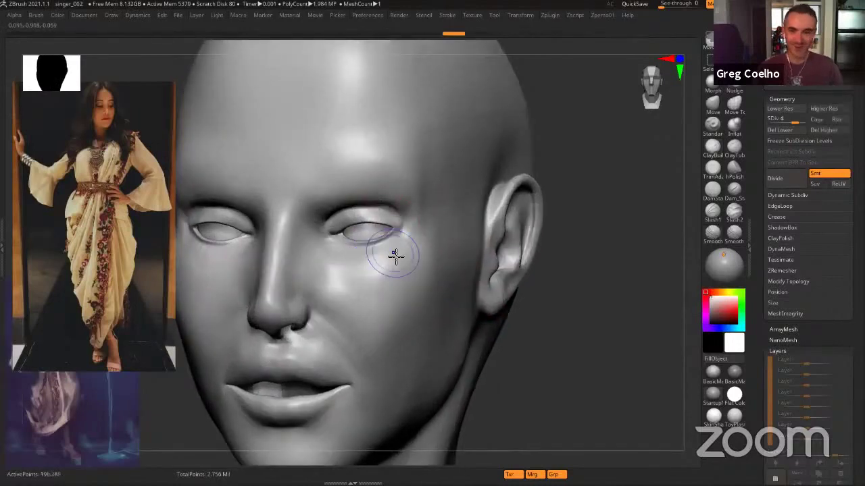
key(shift+d)
key(shift+d)
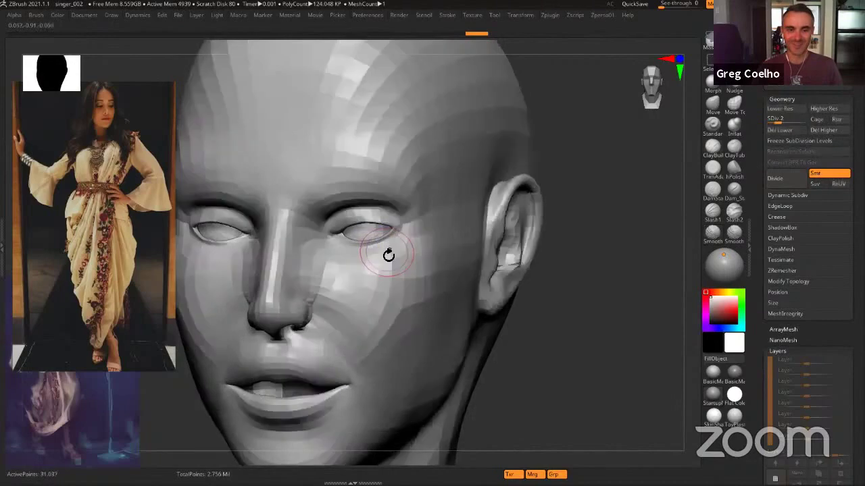
right_drag(388, 256, 352, 155)
key(d)
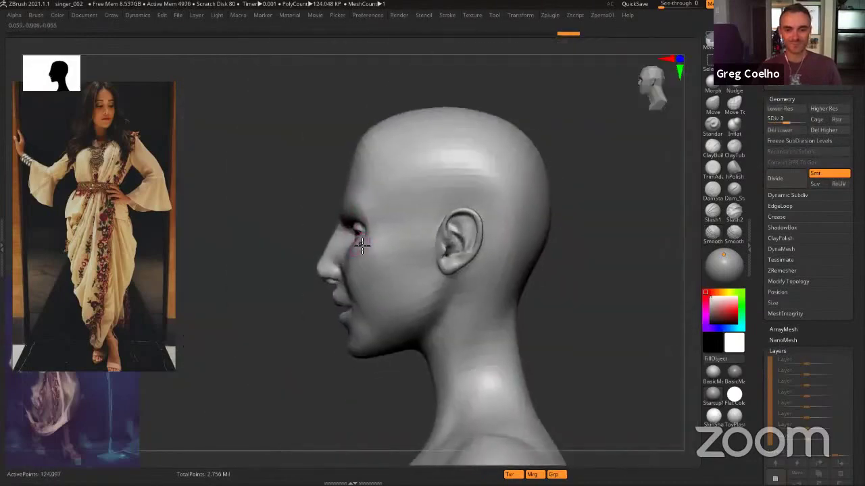
key(shift+d)
key(shift+d)
alt+right_drag(511, 198, 460, 216)
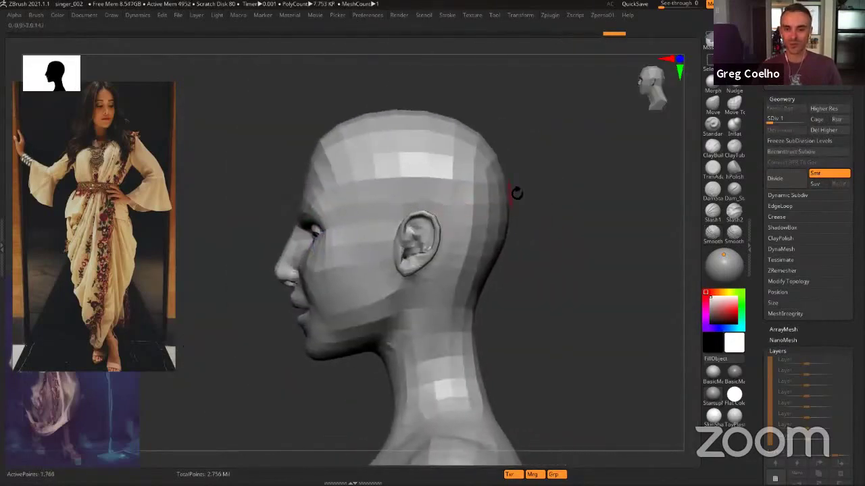
Delete the old morph target, return the body to subdivision level 5 and store its current shape as the morph target
key(space)
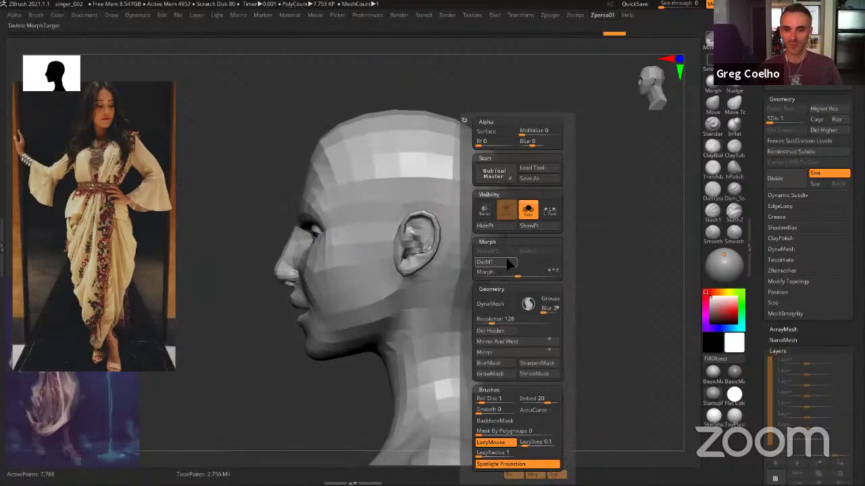
click(509, 263)
click(493, 251)
key(d)
key(d)
key(d)
key(d)
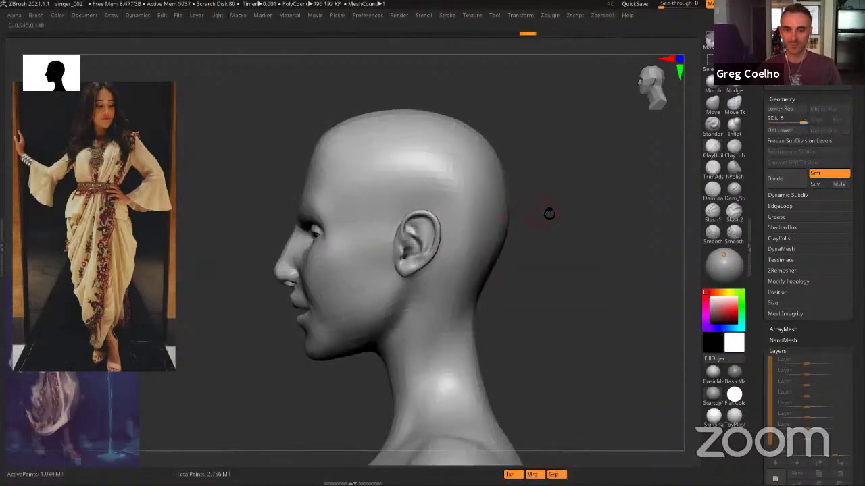
key(space)
click(538, 249)
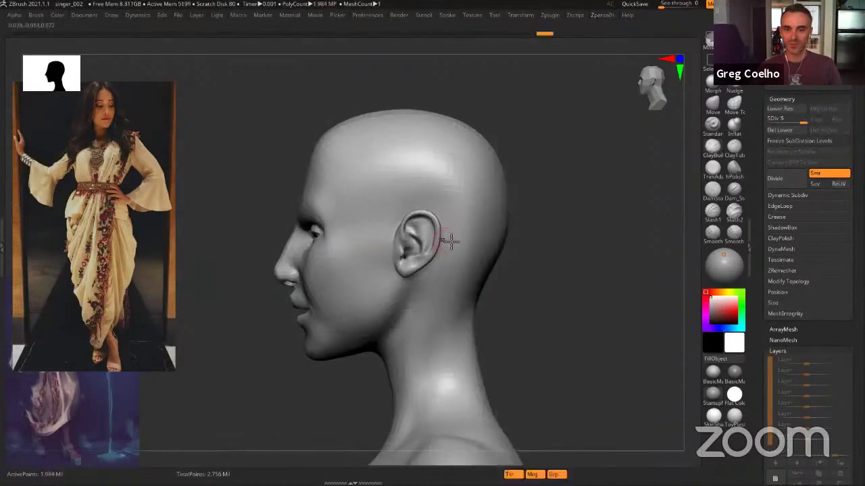
key(space)
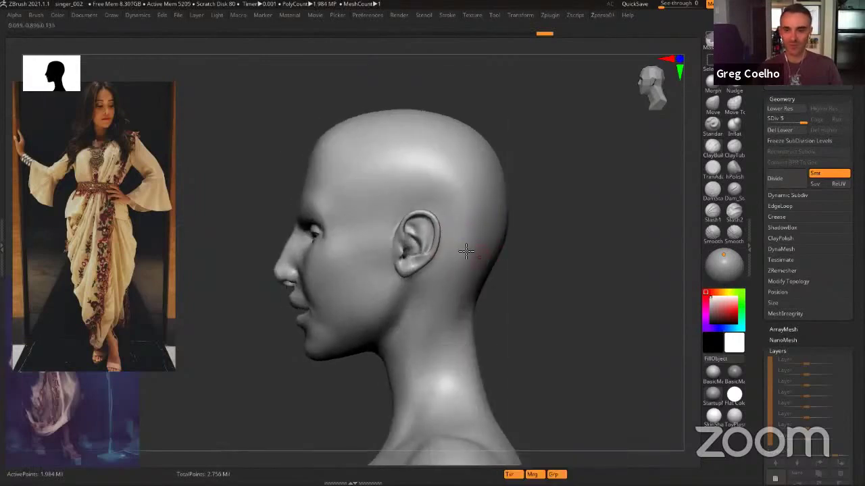
Drop the body to subdivision level 1 and pull the back of the head outward with a greatly enlarged Move brush
alt+right_drag(458, 213, 439, 246)
right_drag(439, 247, 489, 225)
key(shift+d)
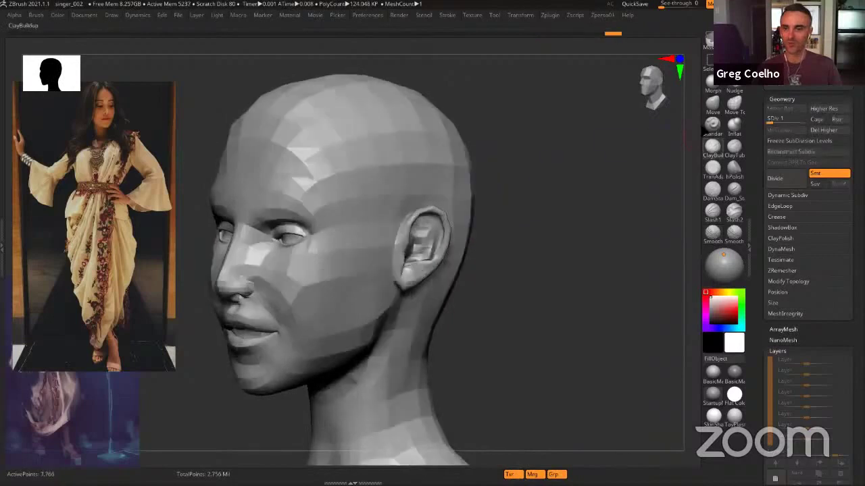
key(s)
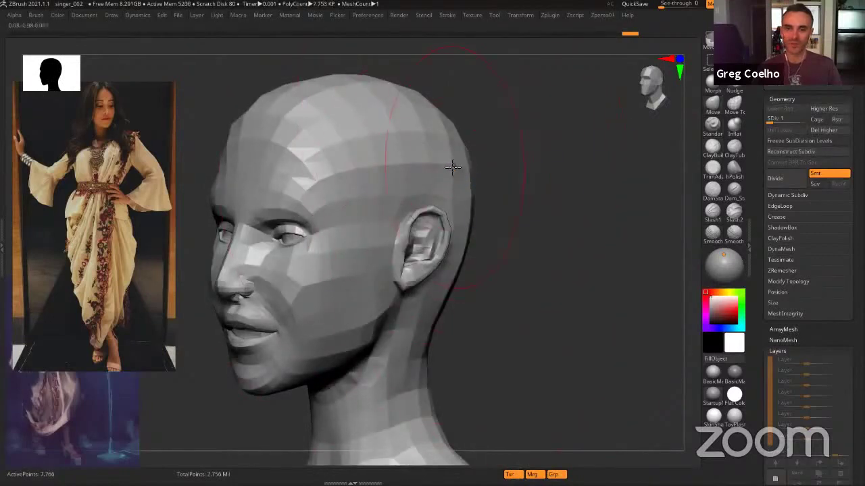
mouse_move(452, 167)
mouse_down()
mouse_move(548, 140)
mouse_move(543, 147)
mouse_up()
mouse_move(542, 147)
right_down()
mouse_move(527, 176)
mouse_move(569, 201)
right_up()
Return to subdivision level 5 and switch repeatedly between the deformed head and the stored morph target, ending on the original shape
key(space)
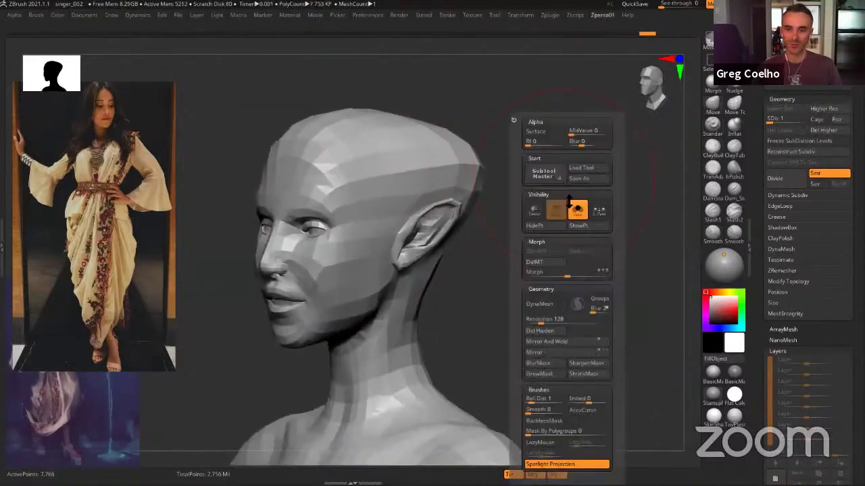
key(d)
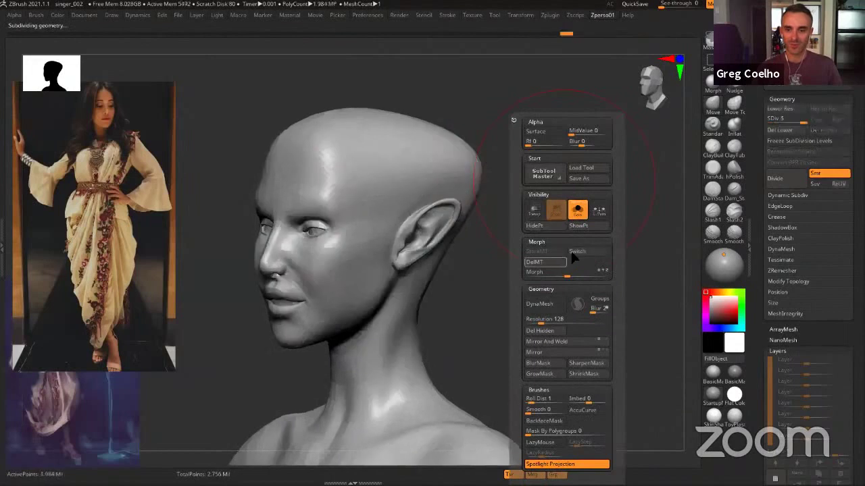
click(577, 251)
click(579, 253)
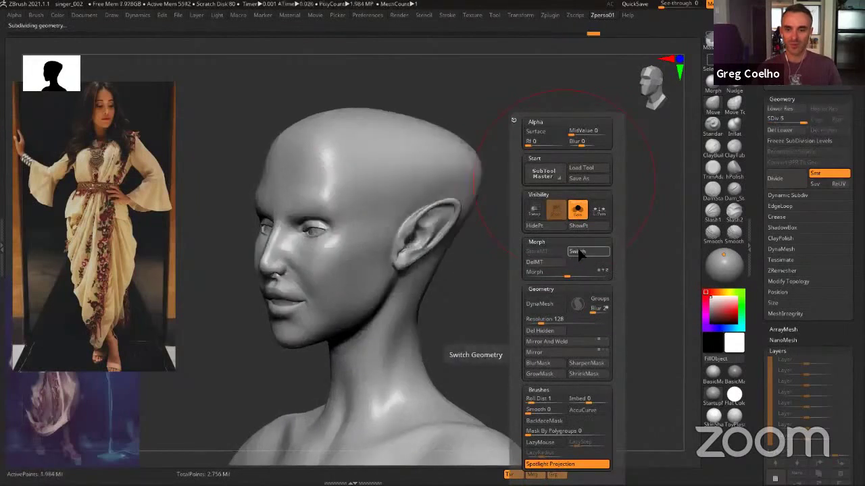
click(579, 253)
click(579, 253)
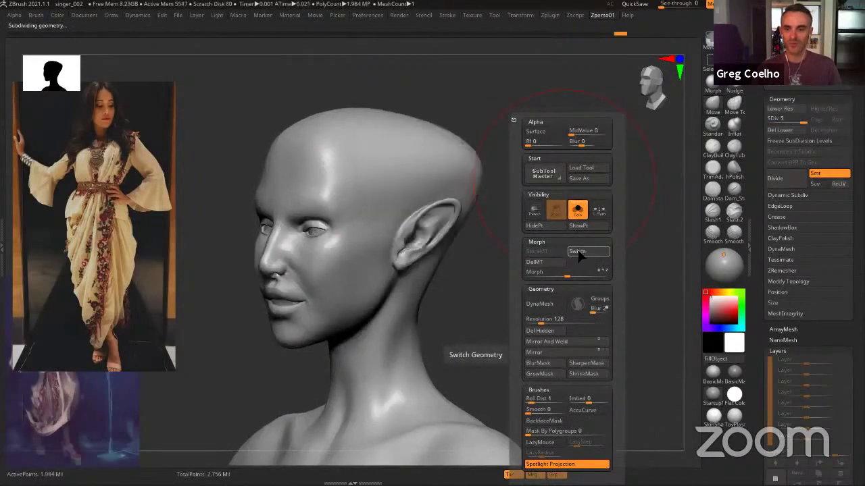
click(579, 253)
click(579, 253)
click(579, 253)
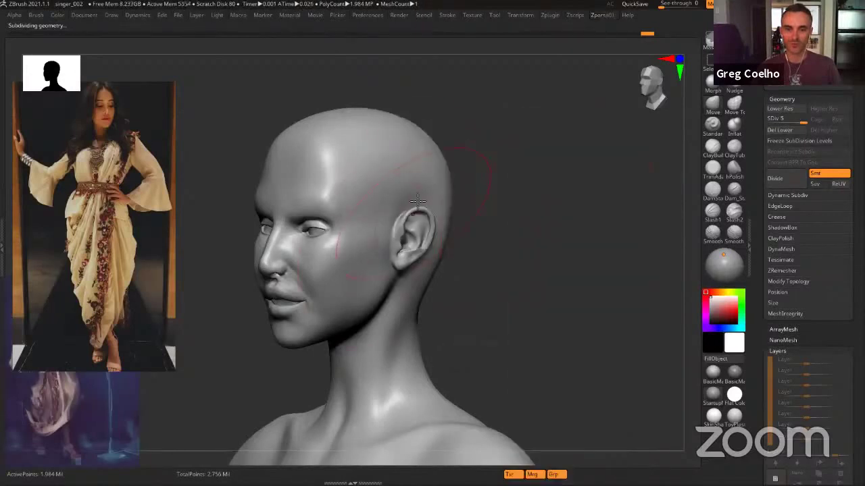
Compare the stretched head with the stored morph target from profile and three-quarter views by switching between the two shapes
right_drag(418, 202, 367, 240)
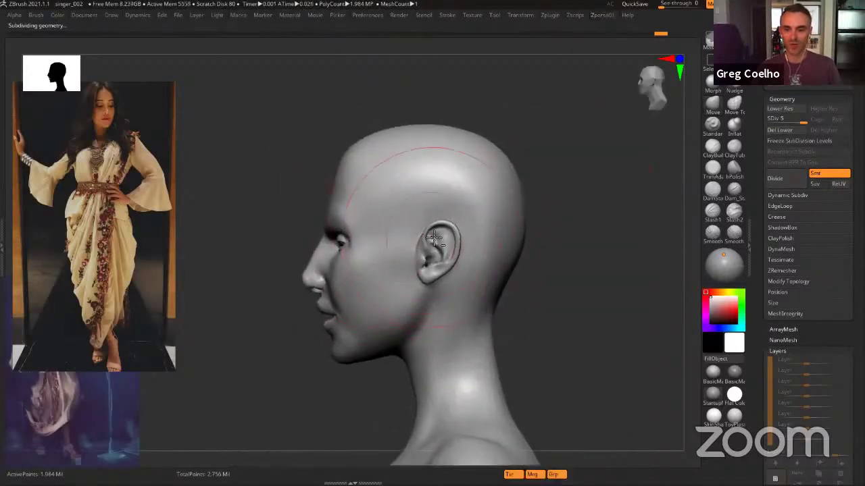
right_drag(433, 238, 464, 233)
key(space)
click(564, 253)
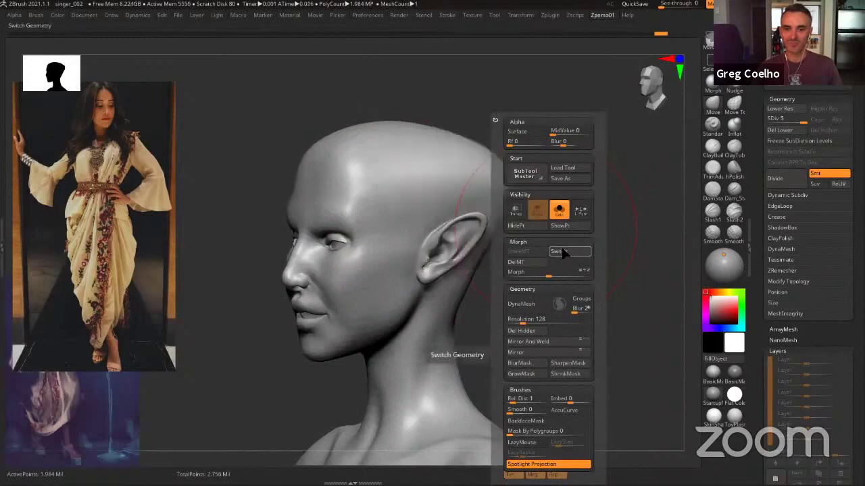
click(561, 253)
right_drag(450, 240, 426, 231)
mouse_move(454, 222)
alt+right_down()
mouse_move(464, 245)
mouse_move(462, 210)
alt+right_up()
key(space)
click(590, 251)
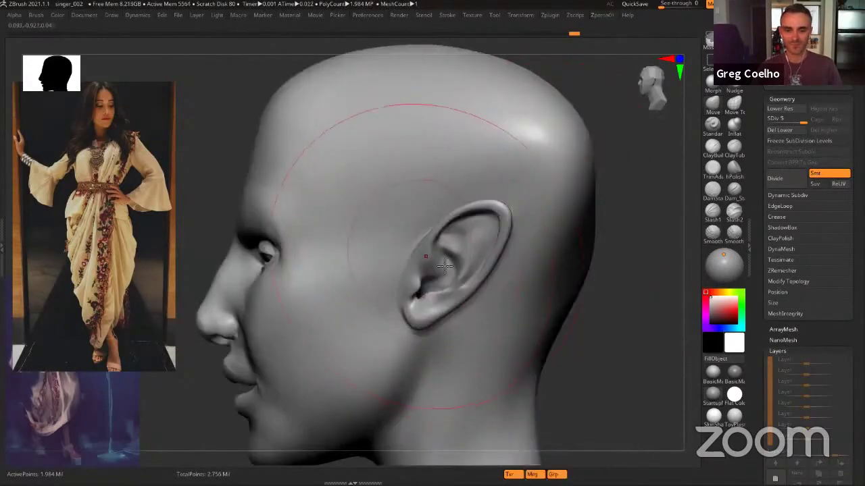
Undo the morph target switches and the stretching of the back of the head made at subdivision level 1
ctrl+right_drag(450, 263, 496, 224)
key(ctrl+z)
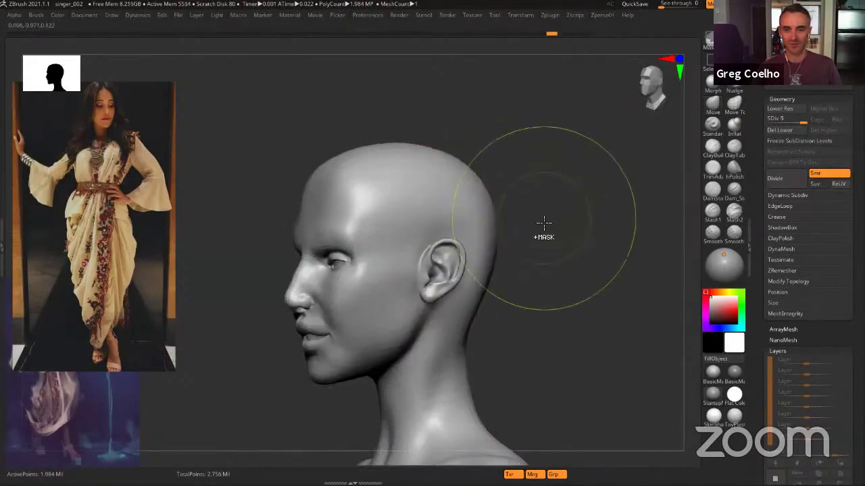
key(ctrl+z)
key(ctrl+z)
key(ctrl+z)
key(ctrl+z)
key(ctrl+z)
key(ctrl+z)
key(ctrl+z)
key(ctrl+z)
key(ctrl+z)
key(ctrl+z)
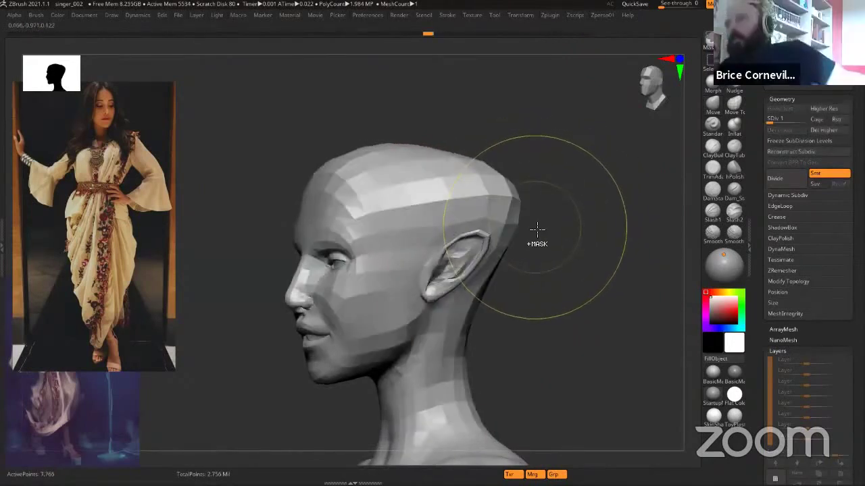
key(space)
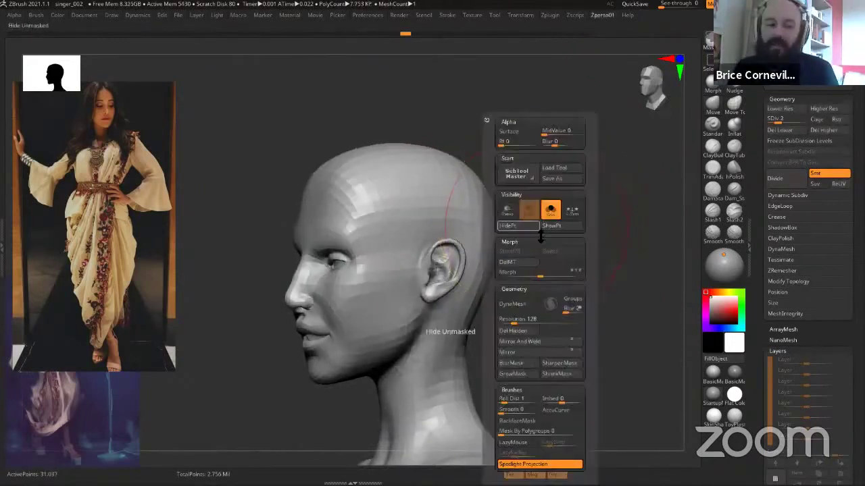
Set the body to subdivision level 4, delete the higher level and store its current shape as the morph target
key(d)
key(d)
key(d)
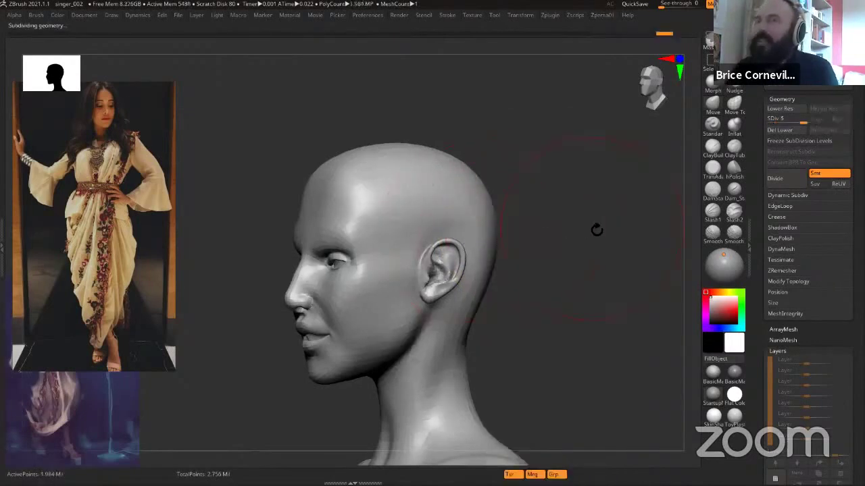
key(shift+d)
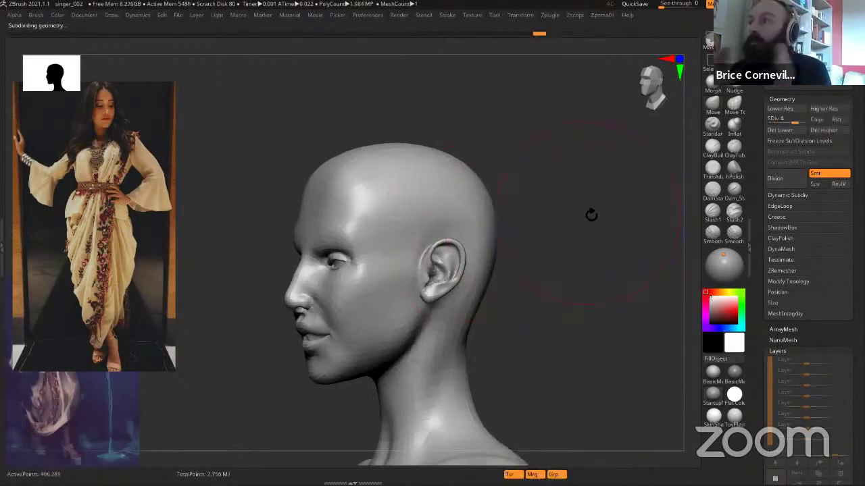
drag(573, 203, 517, 201)
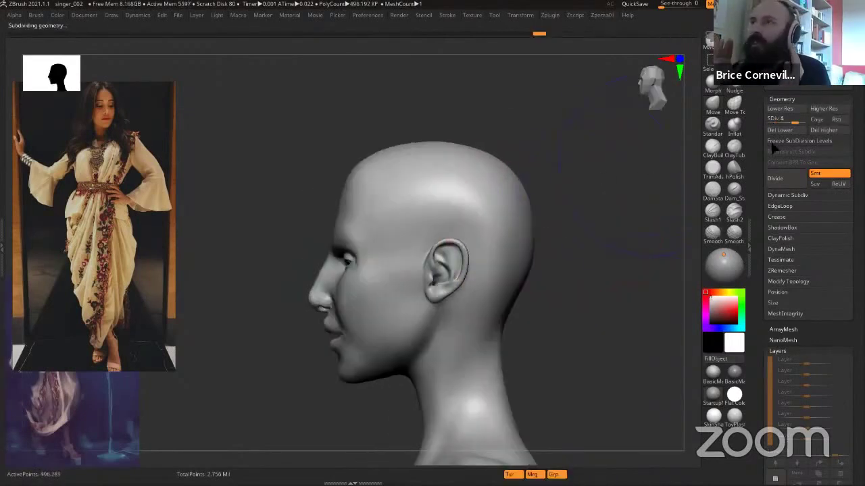
click(815, 132)
right_drag(491, 231, 532, 233)
key(space)
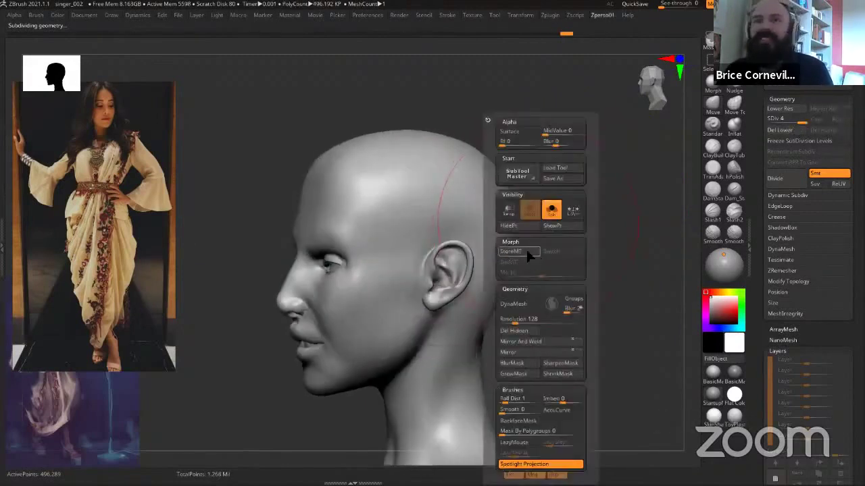
Frame the face in profile at subdivision level 3 and reduce the Move brush's draw size to suit the nose
right_drag(371, 268, 471, 262)
key(shift+d)
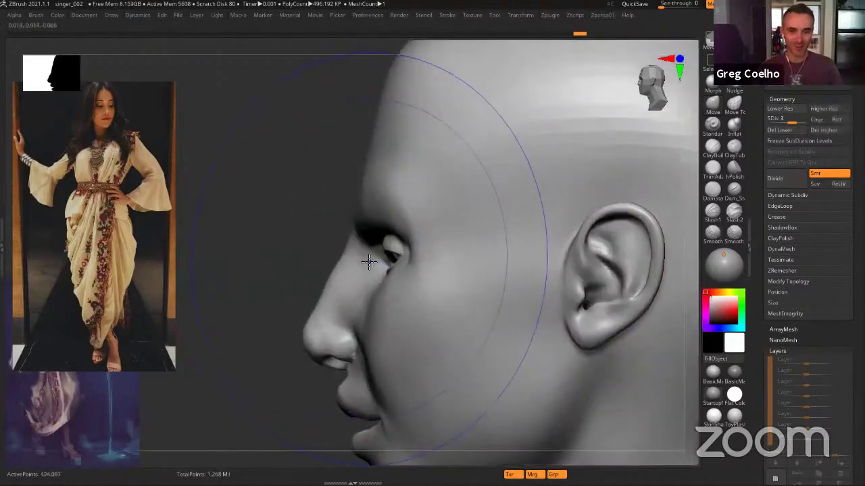
key(shift+d)
key(d)
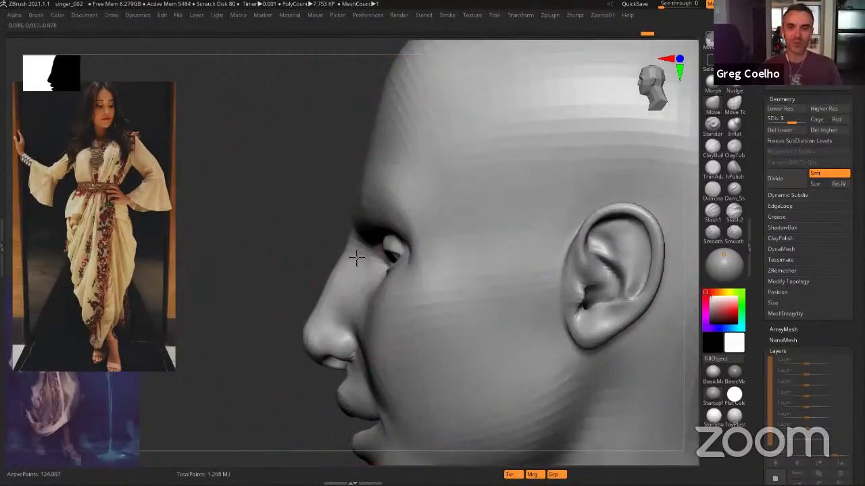
ctrl+right_drag(359, 259, 380, 236)
key(space)
key(space)
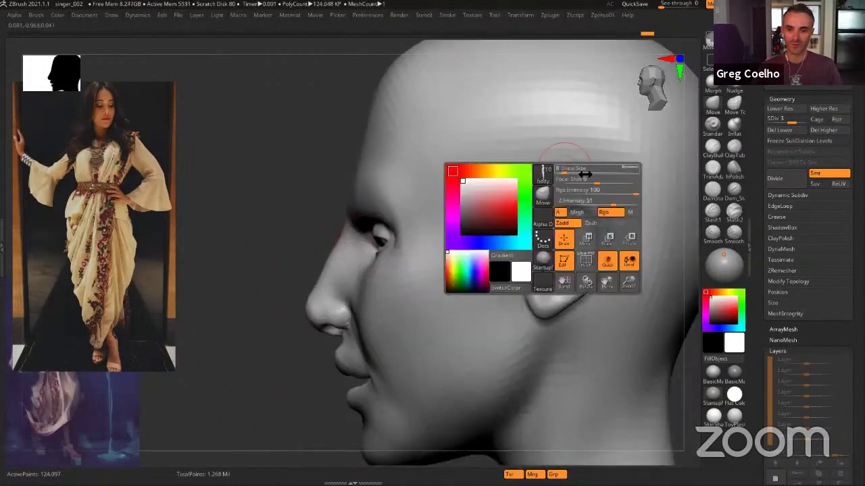
key(s)
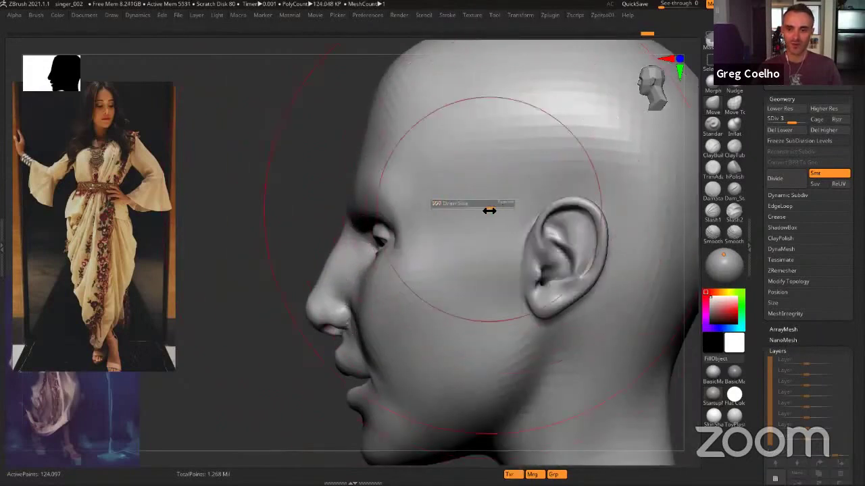
drag(489, 208, 456, 218)
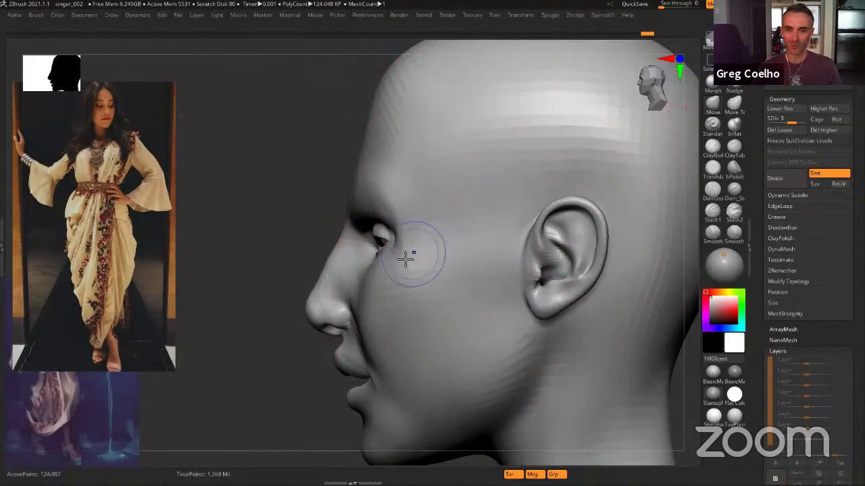
Reshape the nose bridge in profile with a small Move brush at subdivision level 1, and return to level 3
key(shift+d)
key(shift+d)
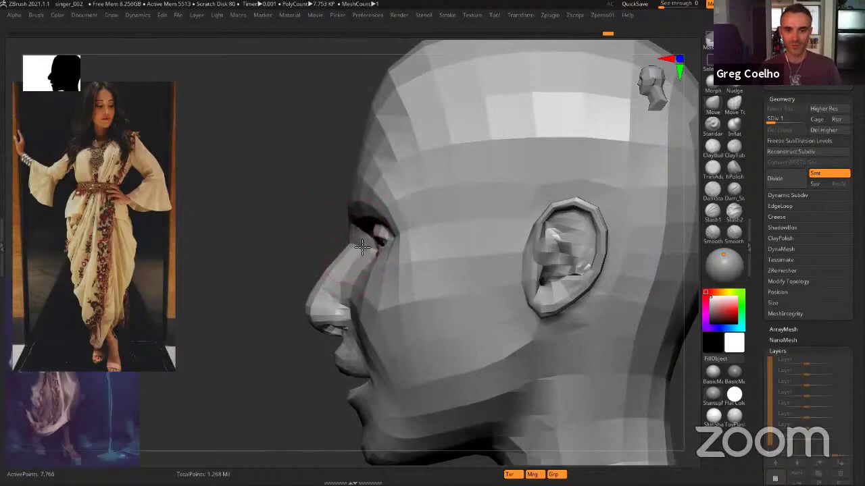
mouse_move(357, 269)
right_down()
mouse_move(345, 246)
mouse_move(325, 254)
right_up()
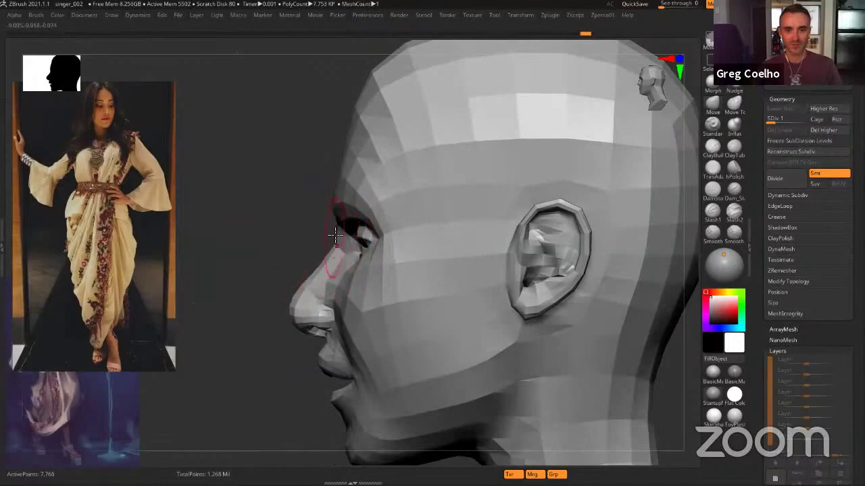
mouse_move(336, 235)
right_down()
mouse_move(382, 216)
mouse_move(356, 225)
mouse_move(367, 210)
mouse_move(311, 215)
mouse_move(345, 246)
right_up()
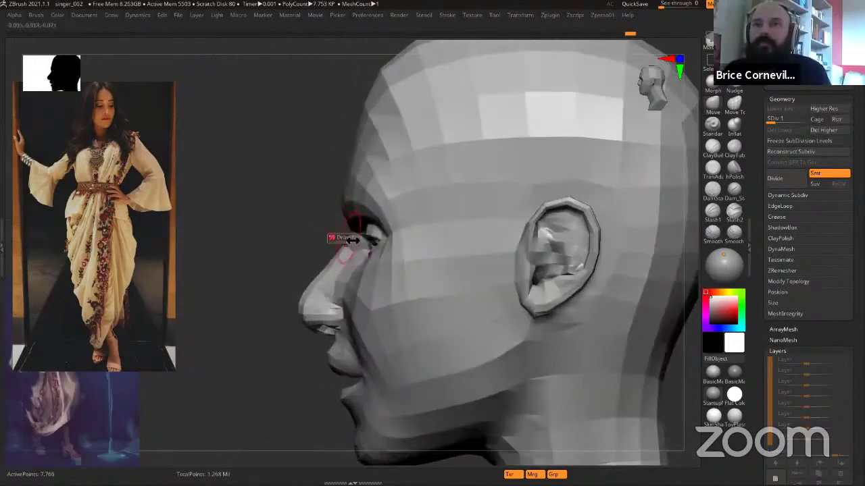
key(d)
key(d)
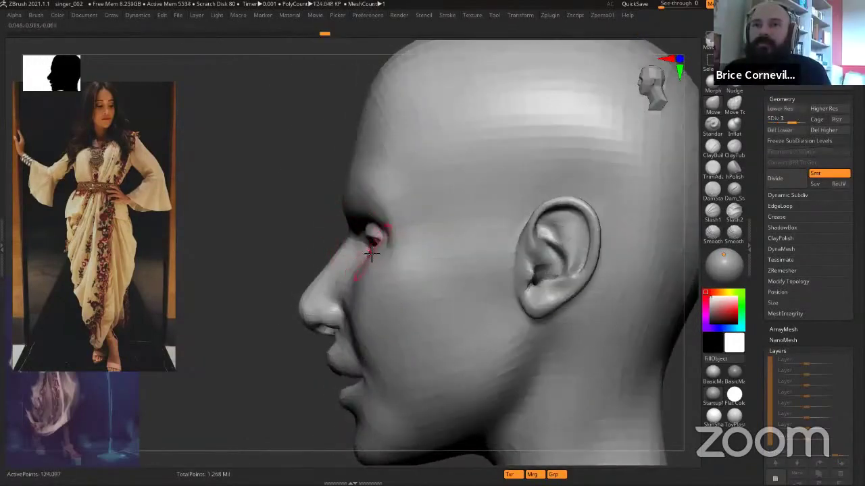
Refine the nose bridge and inner eye area, alternating between subdivision levels 1 and 3 and checking them from several angles
mouse_move(373, 249)
right_down()
mouse_move(359, 218)
mouse_move(374, 276)
mouse_move(354, 249)
mouse_move(361, 236)
mouse_move(357, 253)
mouse_move(370, 247)
mouse_move(361, 250)
right_up()
key(shift+d)
key(shift+d)
key(d)
key(d)
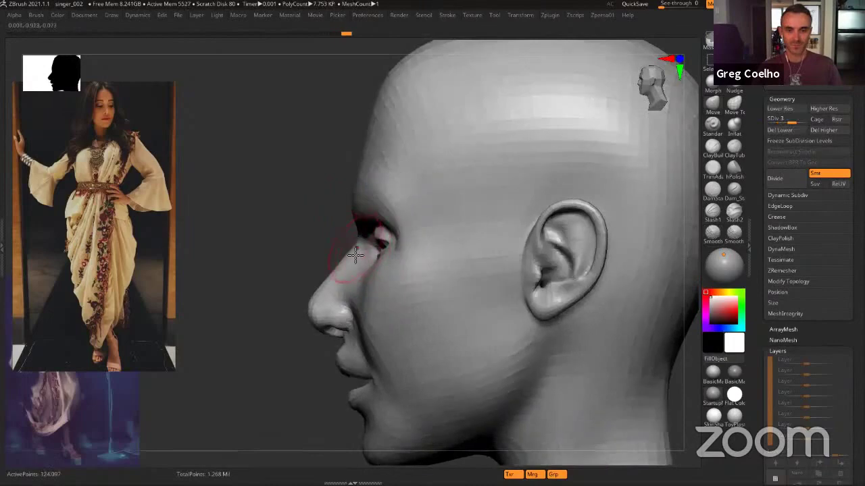
right_drag(341, 287, 390, 330)
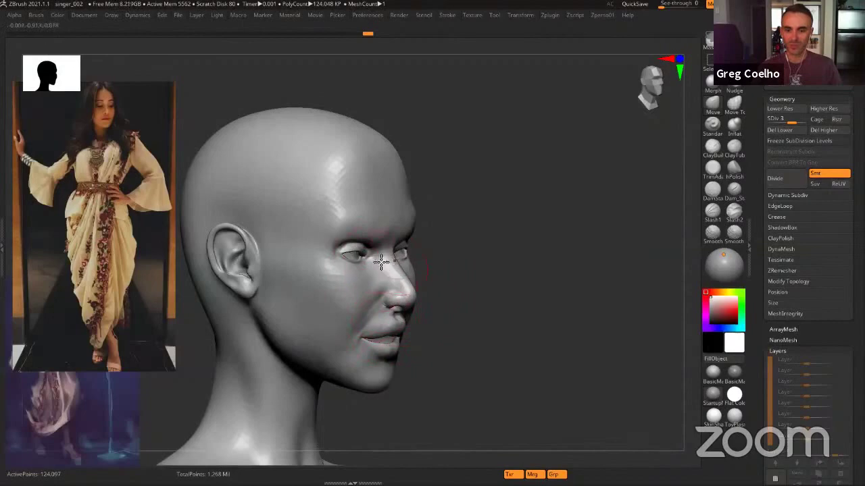
right_drag(381, 262, 395, 231)
key(space)
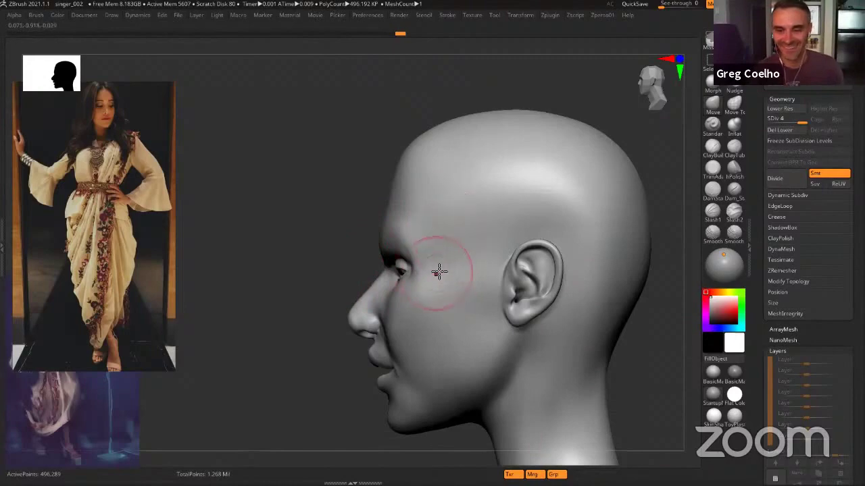
Lower the body to subdivision level 2 and isolate the head by hiding everything below the neck
mouse_move(439, 272)
right_down()
mouse_move(422, 249)
mouse_move(444, 250)
mouse_move(433, 233)
mouse_move(397, 248)
mouse_move(367, 245)
mouse_move(407, 218)
mouse_move(388, 231)
mouse_move(395, 244)
mouse_move(414, 226)
mouse_move(421, 318)
mouse_move(403, 214)
mouse_move(398, 266)
mouse_move(419, 223)
right_up()
mouse_move(422, 151)
shift+right_down()
mouse_move(425, 207)
mouse_move(430, 198)
shift+right_up()
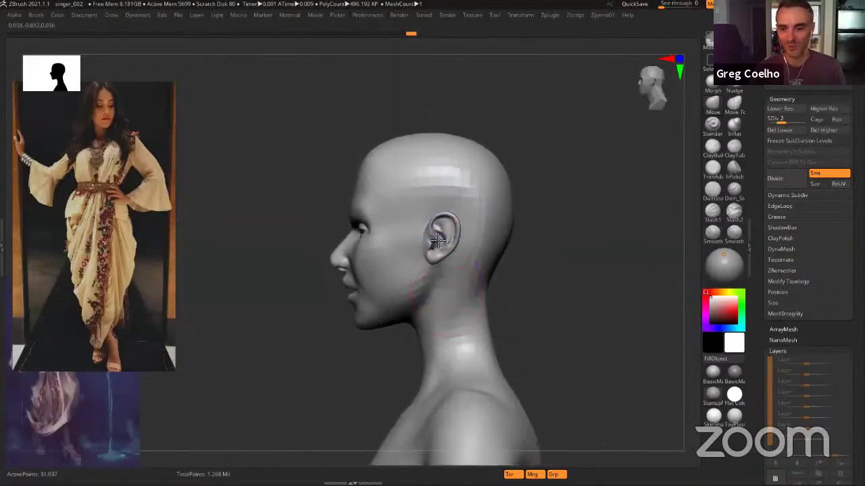
mouse_move(438, 241)
alt+right_down()
mouse_move(457, 218)
mouse_move(520, 183)
mouse_move(606, 153)
alt+right_up()
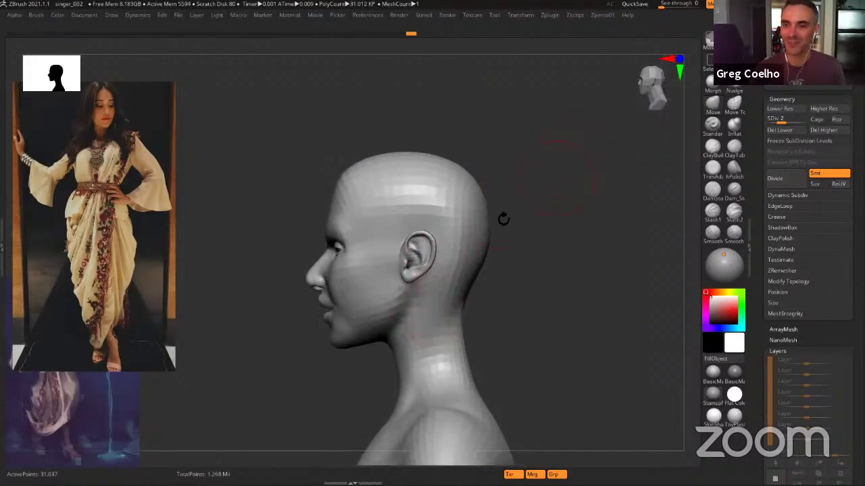
right_click(413, 274)
mouse_move(521, 252)
right_down()
mouse_move(480, 264)
mouse_move(458, 288)
mouse_move(445, 357)
mouse_move(436, 228)
mouse_move(455, 227)
mouse_move(440, 179)
mouse_move(471, 261)
mouse_move(455, 225)
mouse_move(423, 354)
right_up()
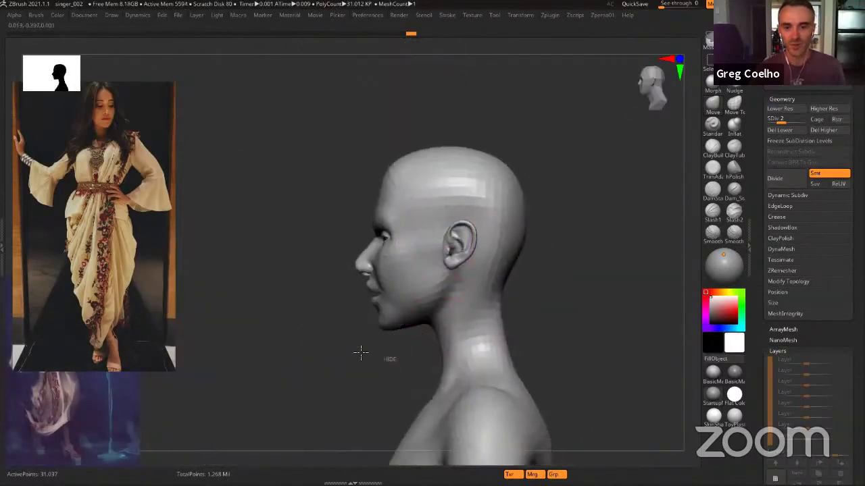
mouse_move(361, 352)
ctrl+shift+mouse_down()
mouse_move(428, 110)
mouse_move(575, 212)
mouse_move(561, 312)
ctrl+shift+mouse_up()
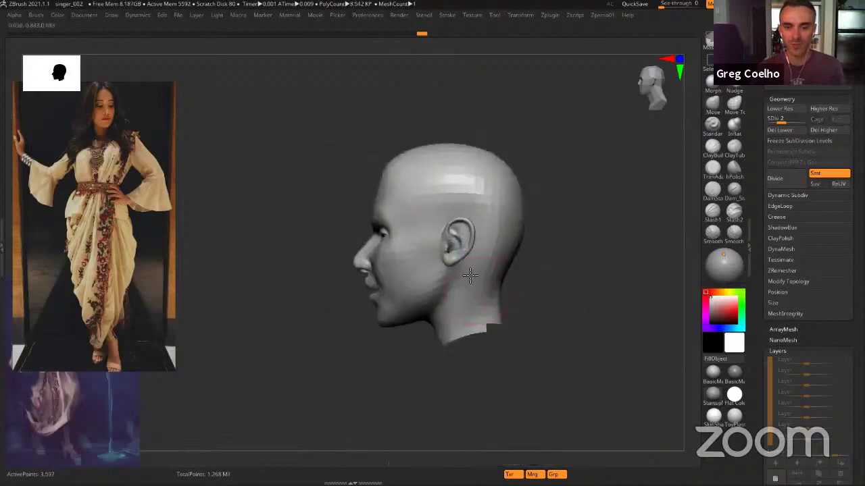
mouse_move(470, 276)
right_down()
mouse_move(483, 280)
mouse_move(456, 233)
mouse_move(453, 298)
mouse_move(379, 286)
mouse_move(350, 300)
mouse_move(353, 322)
right_up()
key(f)
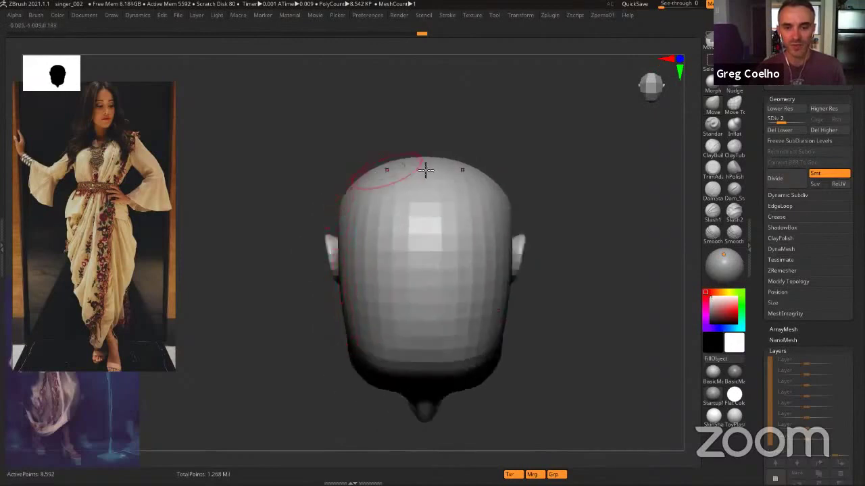
Refine the skull's outline from behind with the Move brush at subdivision level 2
mouse_move(344, 283)
right_down()
mouse_move(358, 290)
mouse_move(344, 298)
right_up()
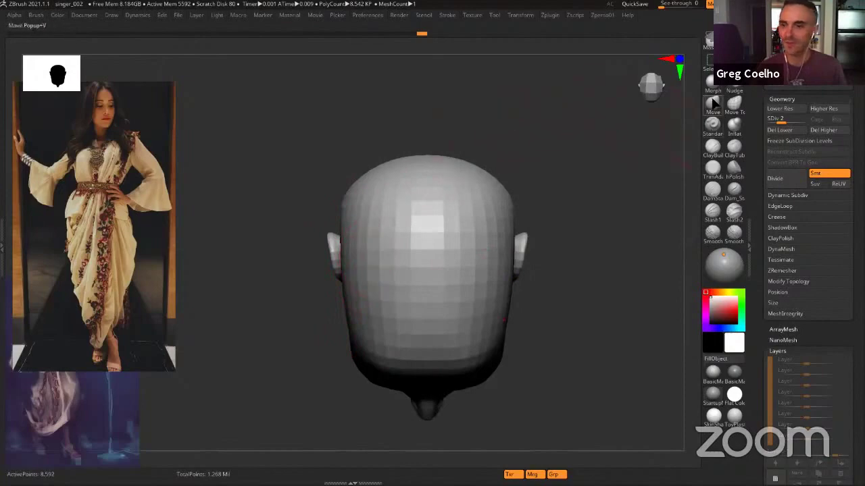
key(b)
key(m)
key(v)
ctrl+right_drag(487, 264, 442, 265)
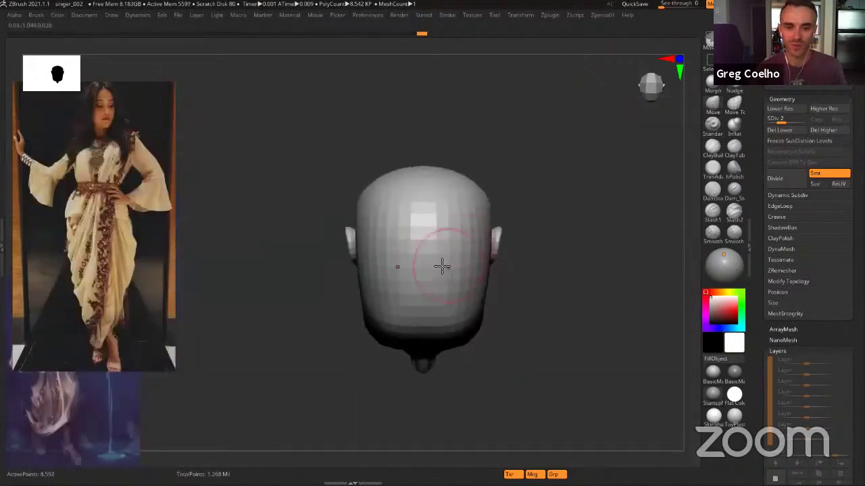
right_drag(361, 252, 374, 179)
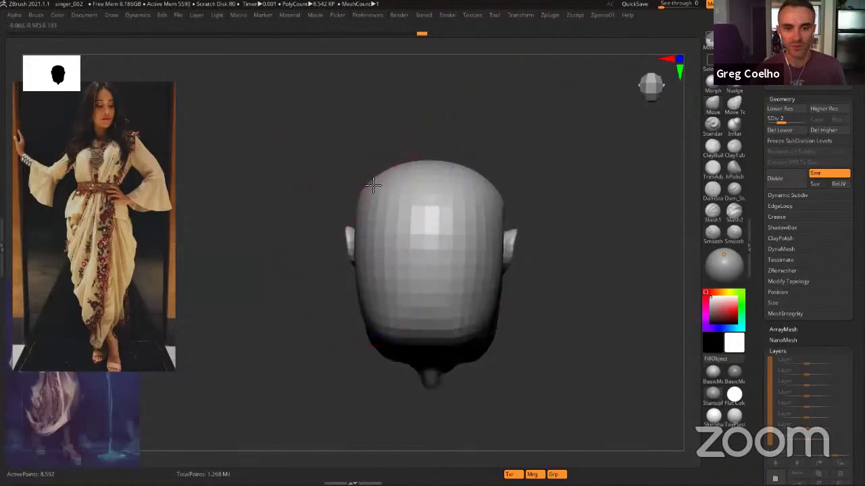
mouse_move(488, 342)
ctrl+right_down()
mouse_move(483, 239)
mouse_move(433, 284)
ctrl+right_up()
Mask the head except for the ears and activate the move gizmo on the unmasked ear
ctrl+right_drag(459, 319, 409, 225)
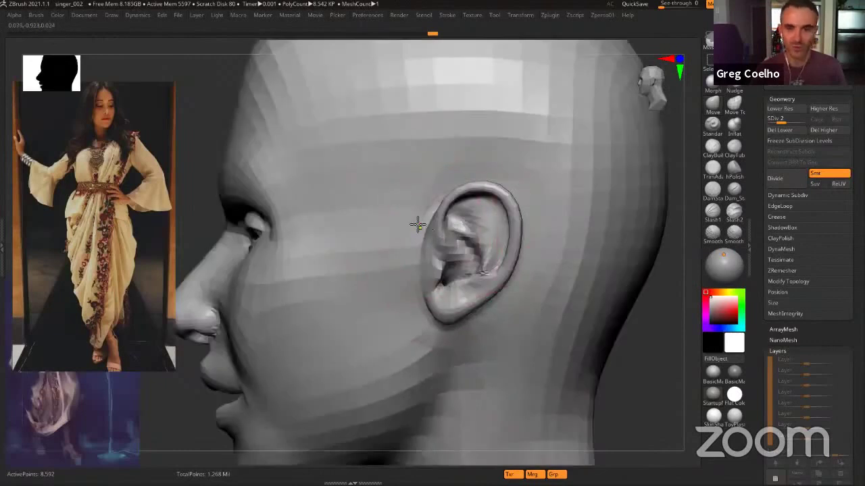
ctrl+drag(417, 224, 423, 229)
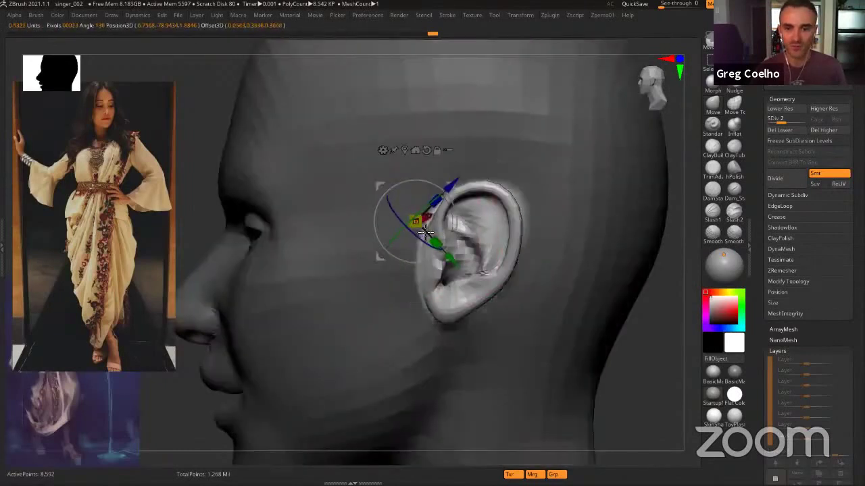
key(q)
alt+right_drag(467, 250, 440, 258)
key(w)
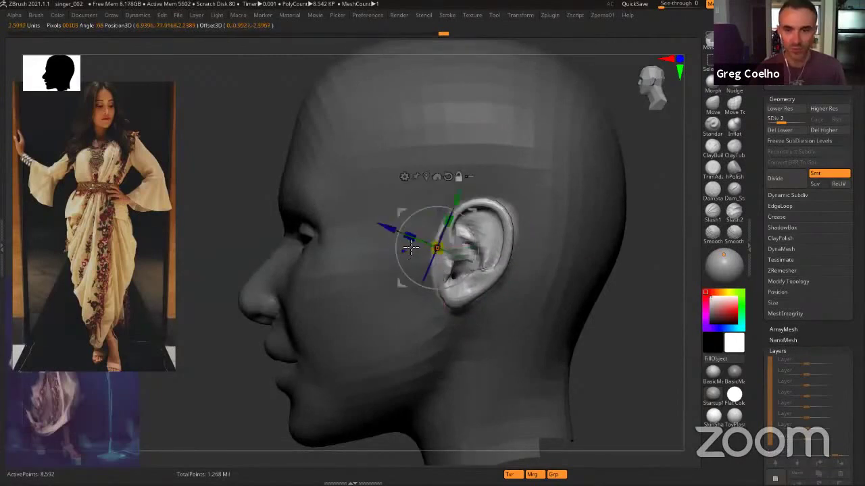
Place the gizmo's pivot at the ear's front attachment and adjust the ears' angle from the side and front
alt+click(504, 208)
click(439, 260)
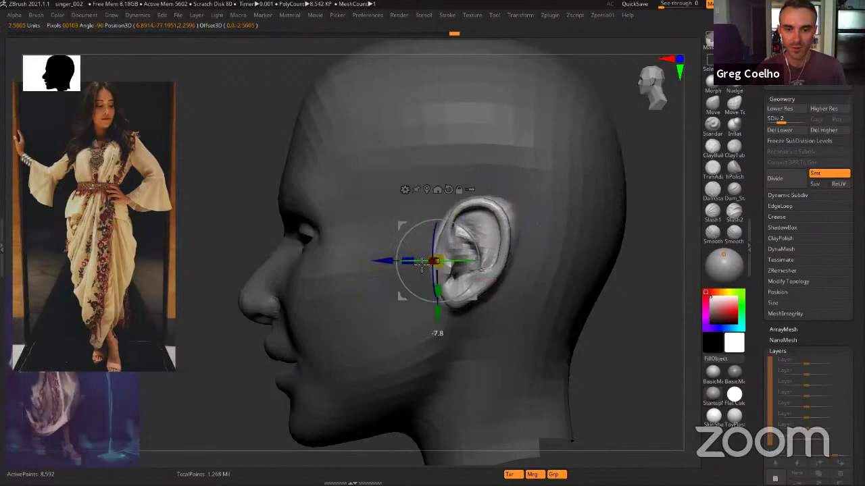
right_drag(475, 223, 514, 236)
alt+right_drag(483, 262, 508, 253)
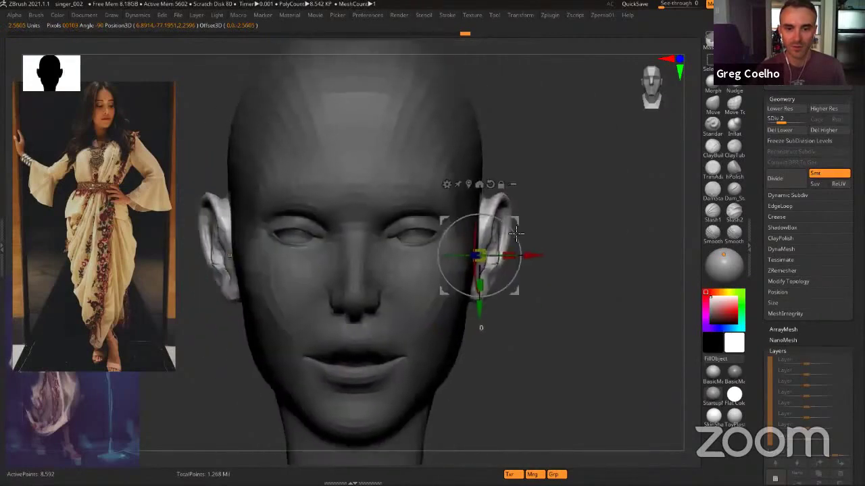
mouse_move(510, 253)
mouse_down()
mouse_move(516, 260)
mouse_move(501, 254)
mouse_move(524, 255)
mouse_up()
right_drag(549, 227, 524, 224)
drag(524, 224, 585, 228)
mouse_move(582, 218)
right_down()
mouse_move(514, 208)
mouse_move(518, 224)
mouse_move(567, 188)
mouse_move(485, 192)
right_up()
key(q)
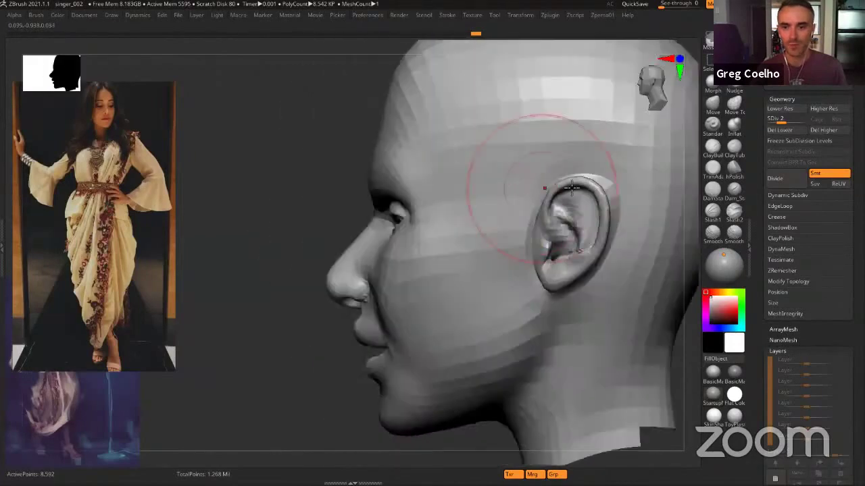
Move the gizmo's pivot to the centre of the ear and fine-tune the ear's tilt and size in profile
alt+right_drag(597, 193, 491, 199)
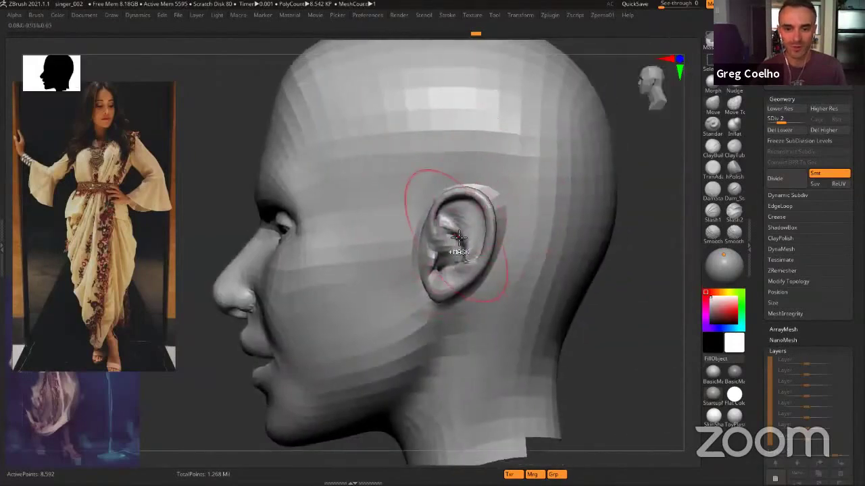
key(w)
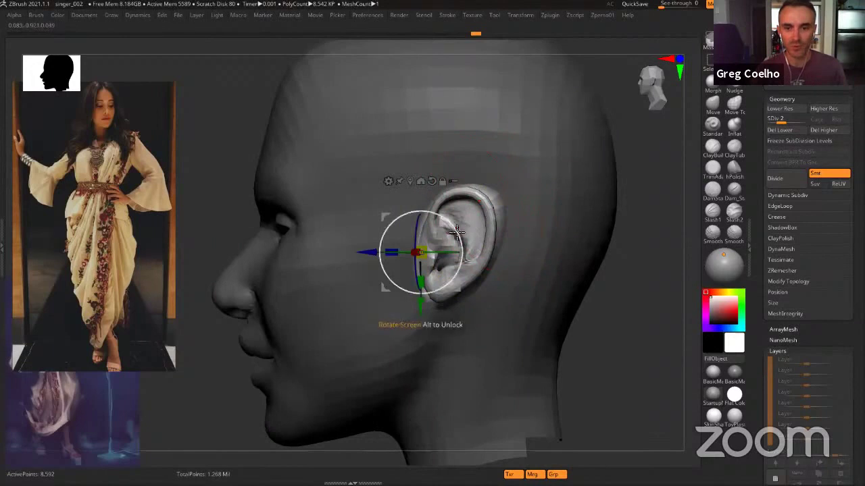
drag(457, 232, 517, 227)
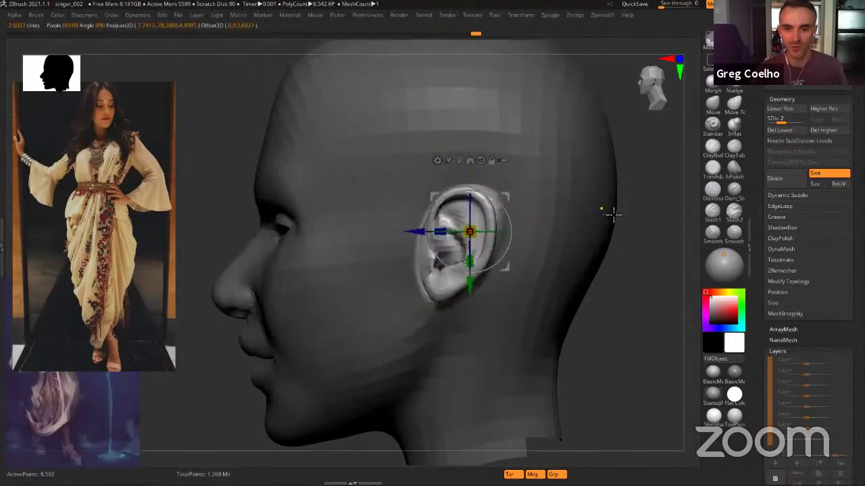
drag(611, 213, 562, 230)
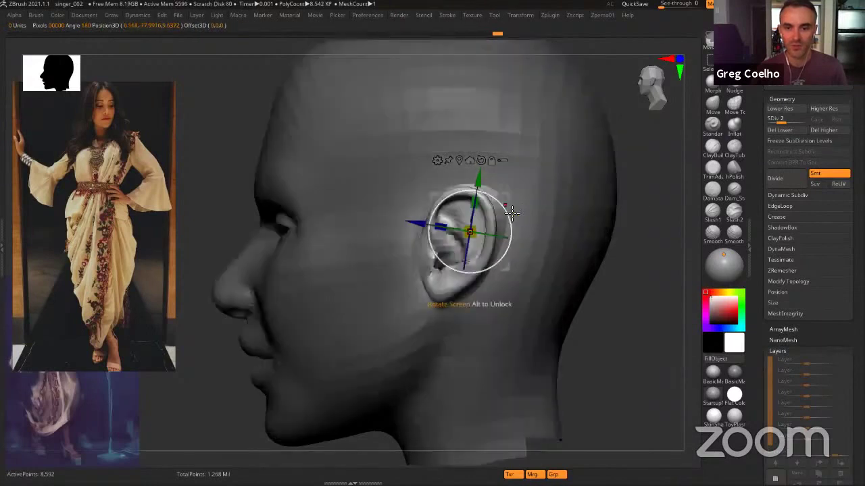
drag(510, 218, 491, 181)
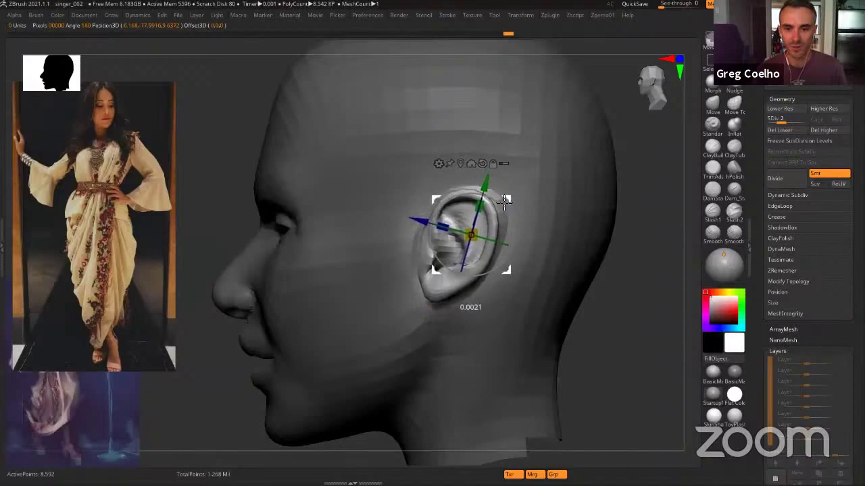
mouse_move(516, 231)
alt+right_down()
mouse_move(504, 203)
mouse_move(570, 224)
mouse_move(628, 219)
alt+right_up()
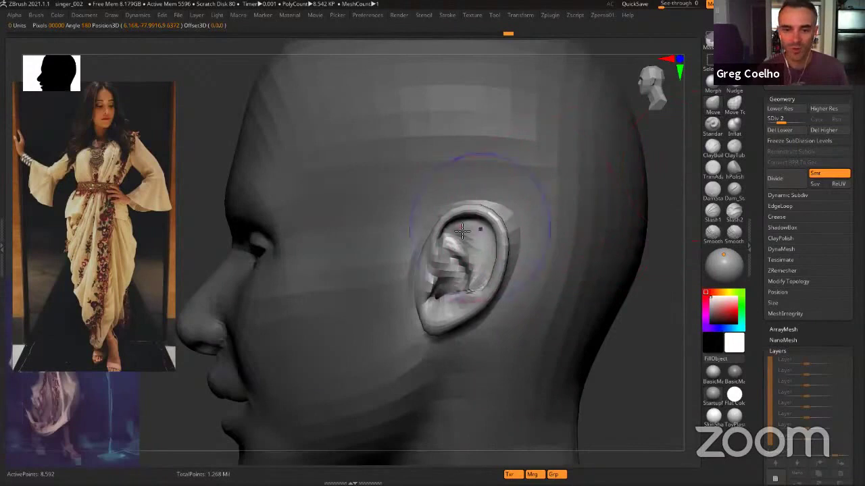
Reshape the ear's upper rim, back edge and lobe with the Move brush, working from the side and front
key(s)
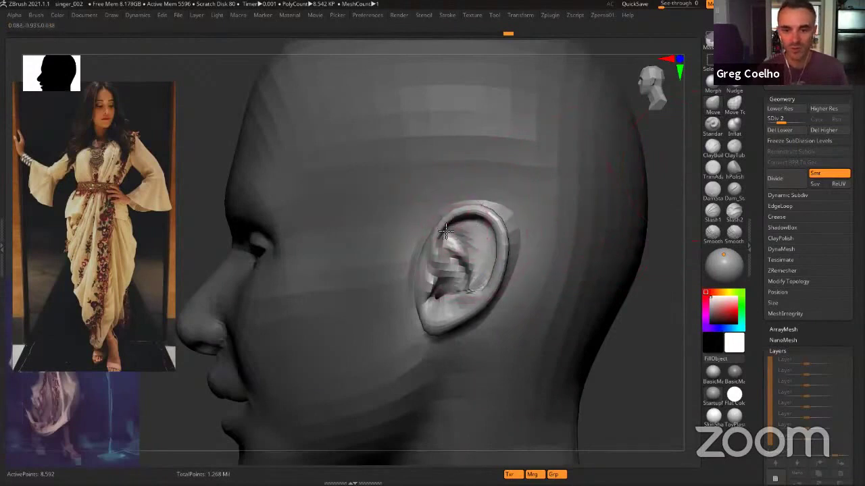
mouse_move(461, 216)
mouse_down()
mouse_move(496, 206)
mouse_move(506, 225)
mouse_move(465, 215)
mouse_up()
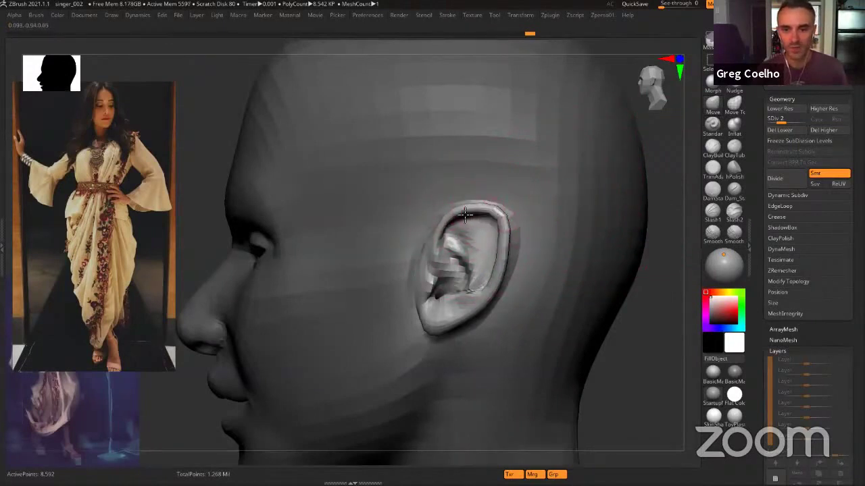
drag(502, 270, 505, 281)
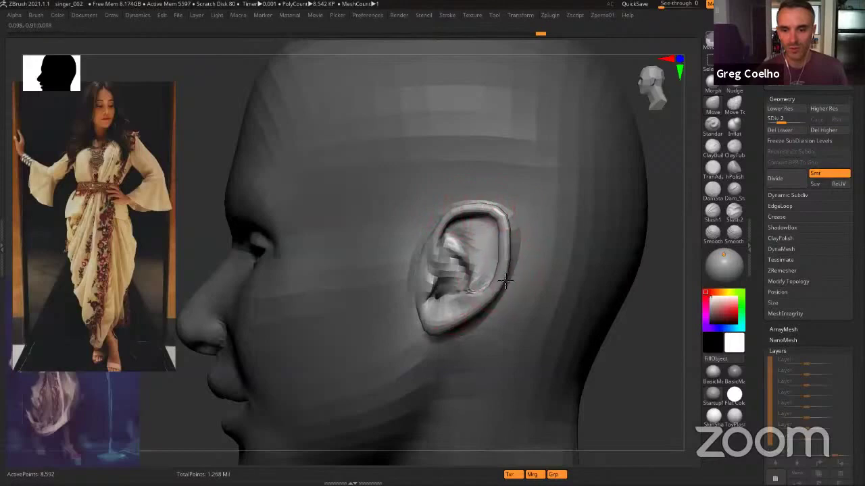
drag(475, 308, 456, 329)
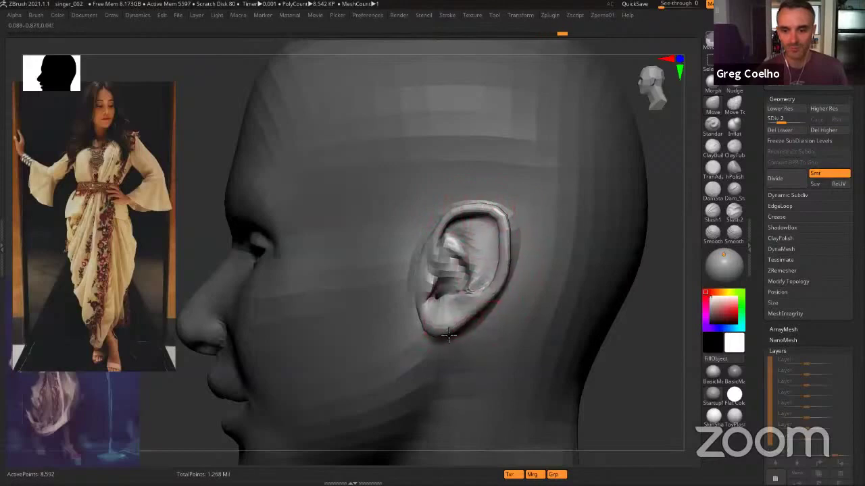
right_drag(441, 268, 465, 244)
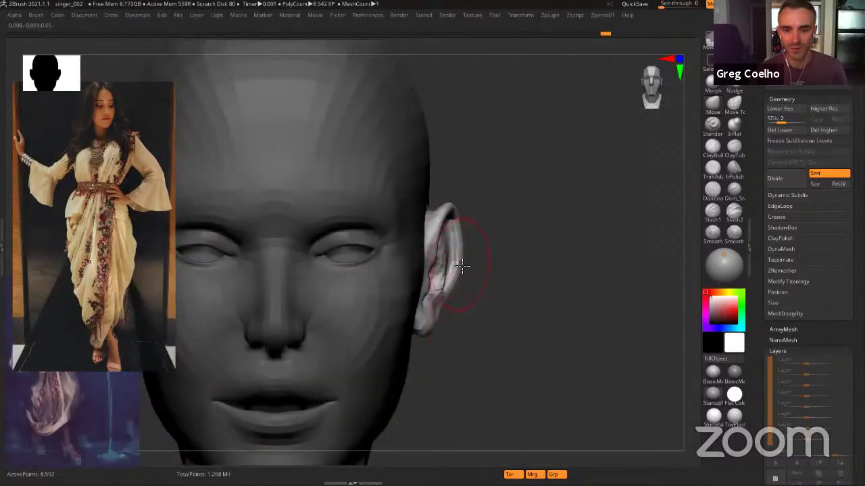
drag(461, 266, 449, 238)
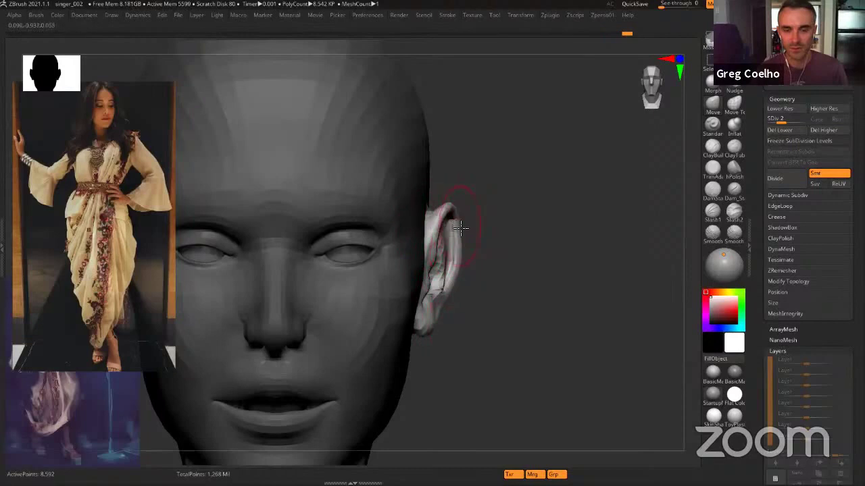
Check the ears from several angles and nudge them along the X axis with the move gizmo
key(f)
drag(473, 236, 503, 252)
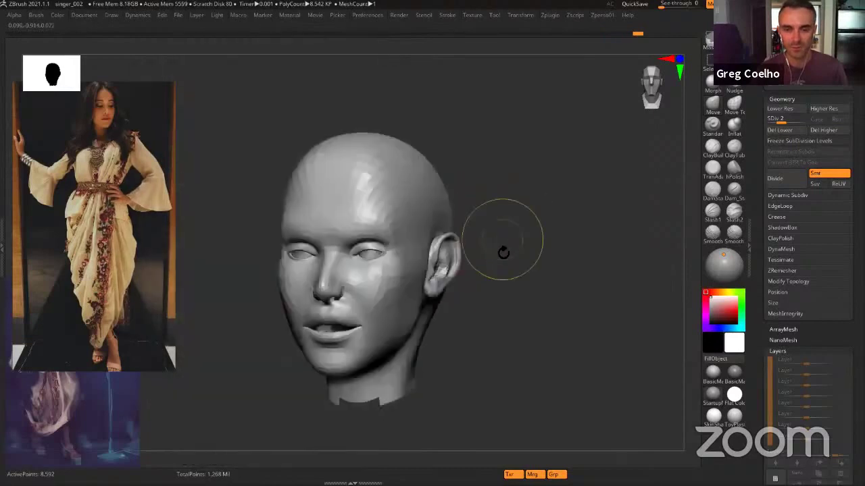
key(f)
right_drag(505, 252, 481, 255)
key(ctrl+h)
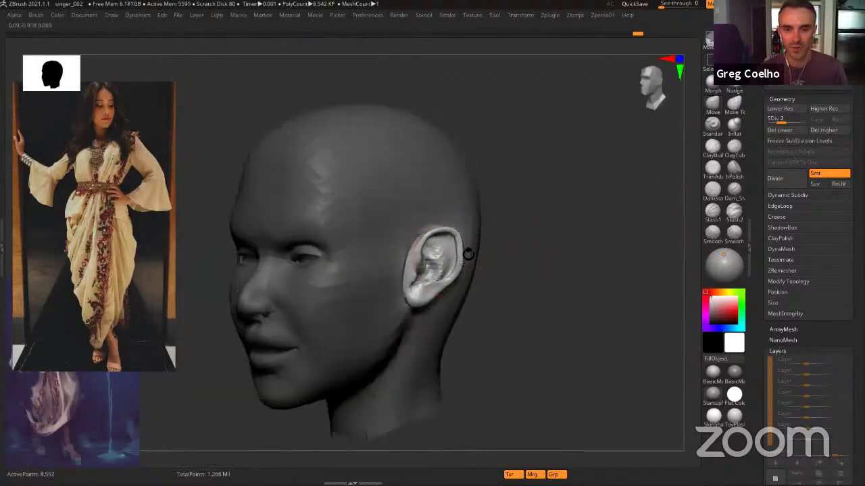
drag(468, 254, 498, 268)
key(w)
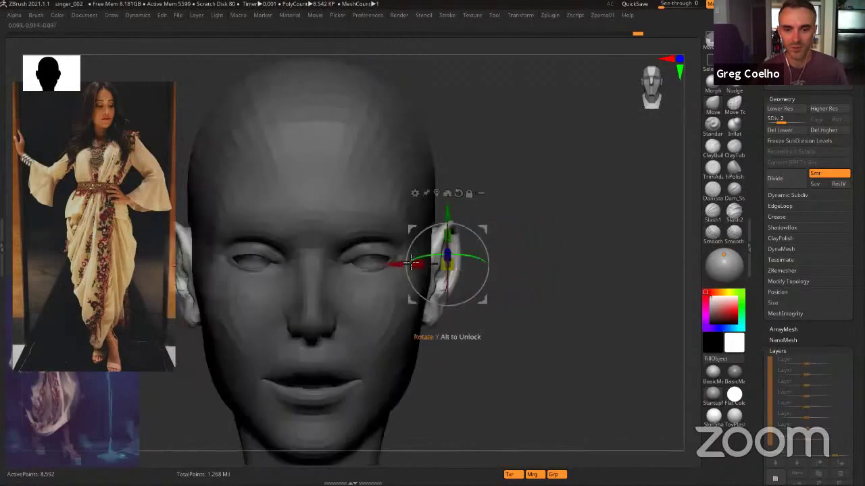
drag(410, 262, 400, 265)
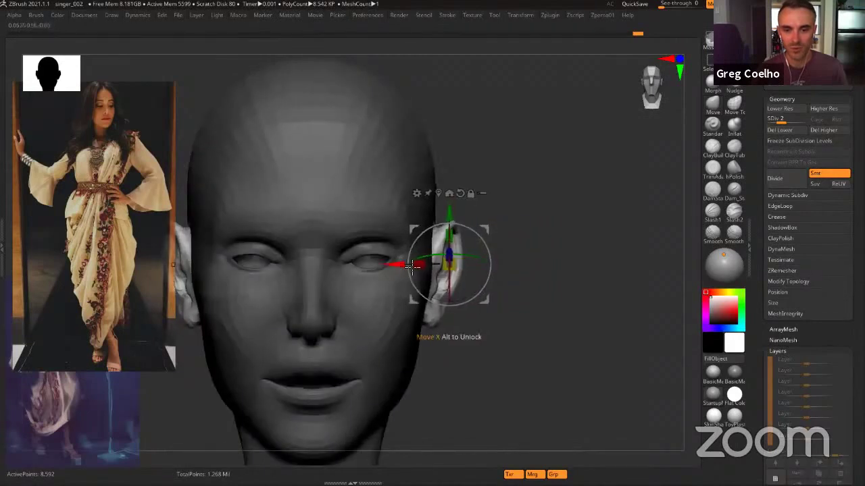
Clear the head's mask and blend the front of the ear into the side of the face
key(q)
mouse_move(464, 278)
alt+right_down()
mouse_move(464, 290)
mouse_move(420, 277)
alt+right_up()
key(s)
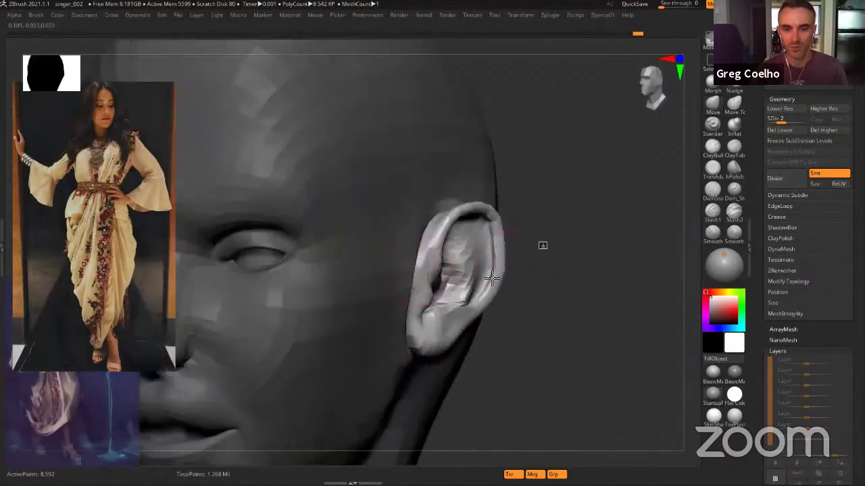
ctrl+drag(543, 246, 555, 270)
key(s)
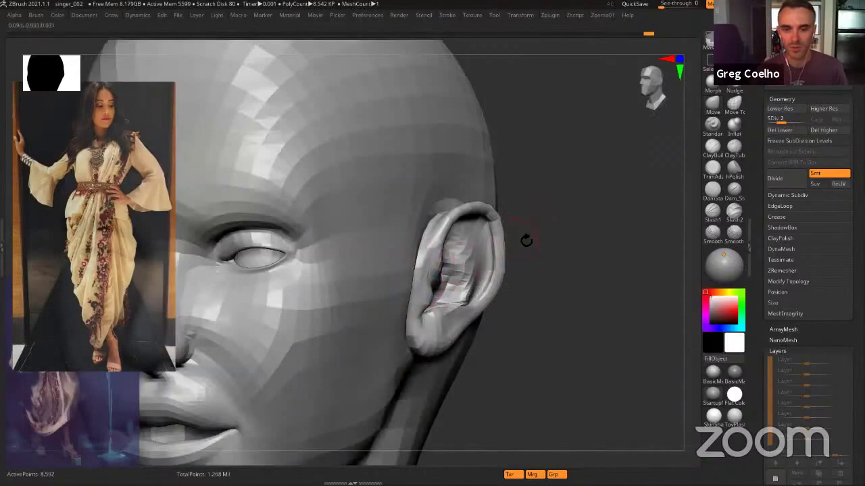
drag(526, 241, 420, 279)
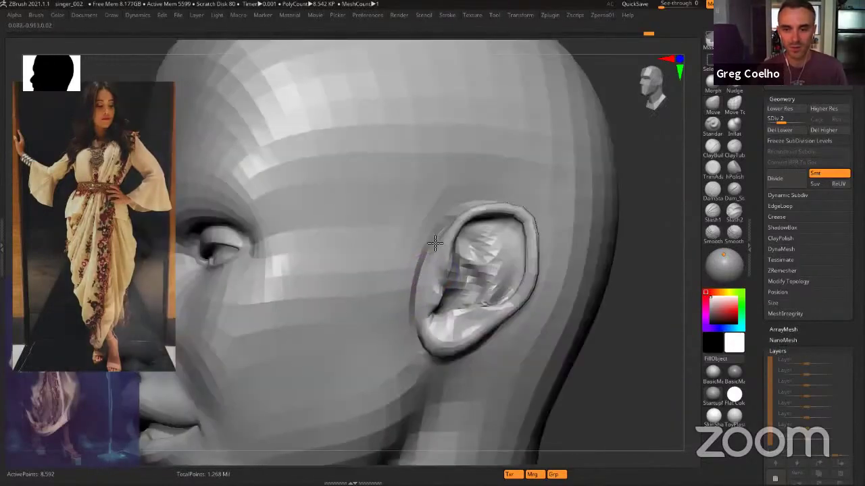
ctrl+right_drag(436, 241, 452, 253)
right_drag(451, 253, 466, 269)
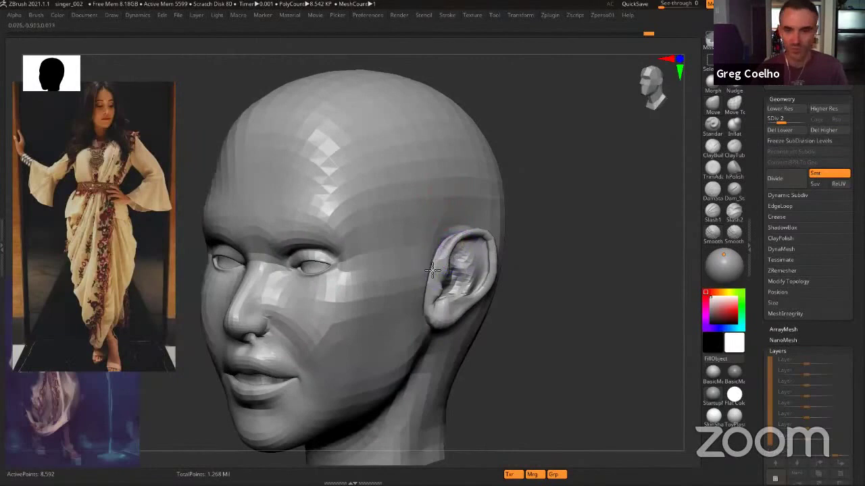
key(space)
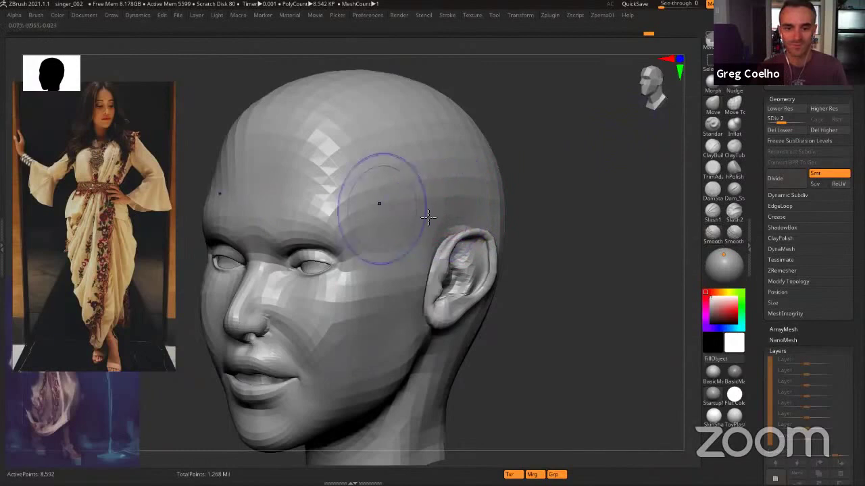
Adjust the upper back of the skull with the Move brush and show the full body to judge the head
mouse_move(468, 260)
right_down()
mouse_move(425, 253)
mouse_move(425, 233)
mouse_move(459, 251)
mouse_move(461, 285)
mouse_move(703, 251)
right_up()
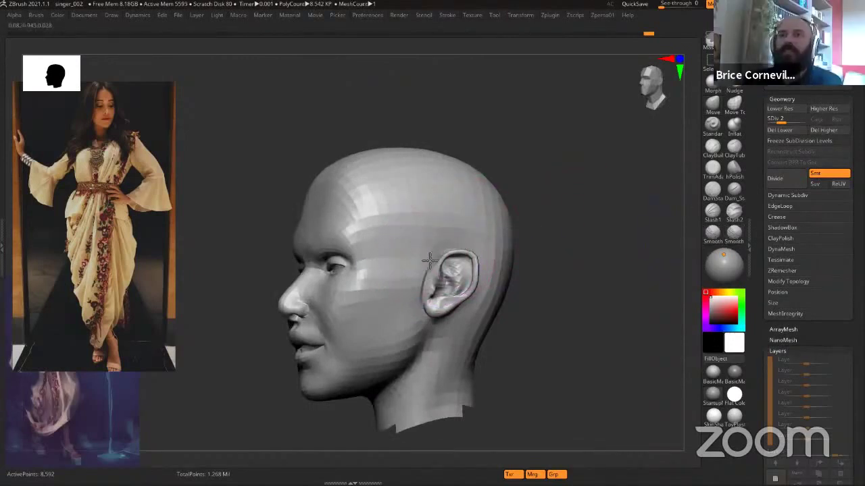
right_drag(419, 261, 426, 258)
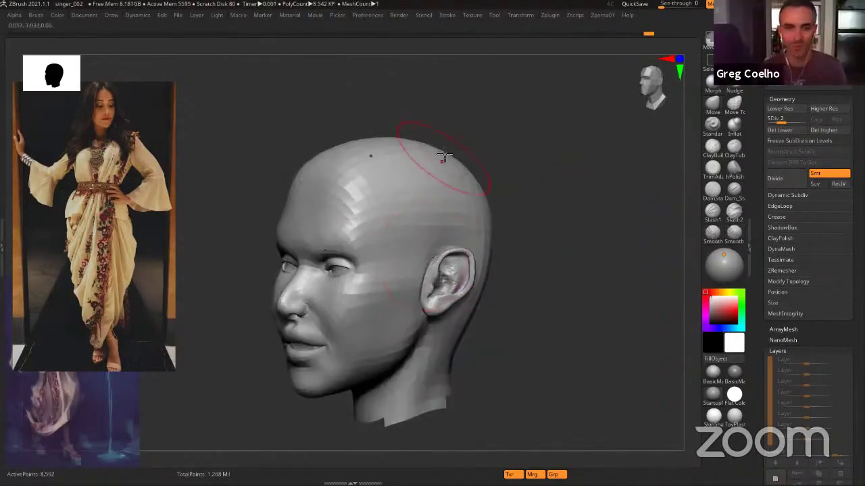
drag(444, 156, 441, 181)
mouse_move(428, 284)
ctrl+right_down()
mouse_move(429, 230)
mouse_move(425, 235)
ctrl+right_up()
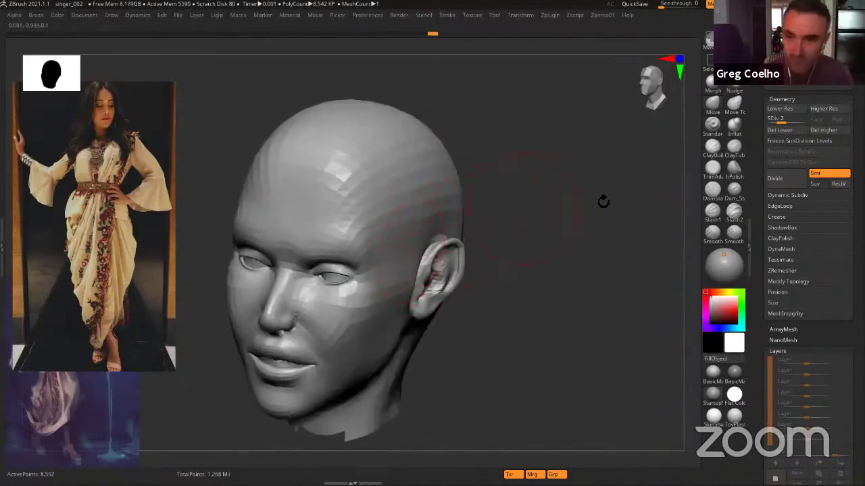
right_drag(424, 278, 420, 285)
mouse_move(420, 286)
ctrl+right_down()
mouse_move(411, 313)
mouse_move(429, 316)
mouse_move(415, 265)
mouse_move(479, 286)
mouse_move(464, 282)
mouse_move(585, 249)
ctrl+right_up()
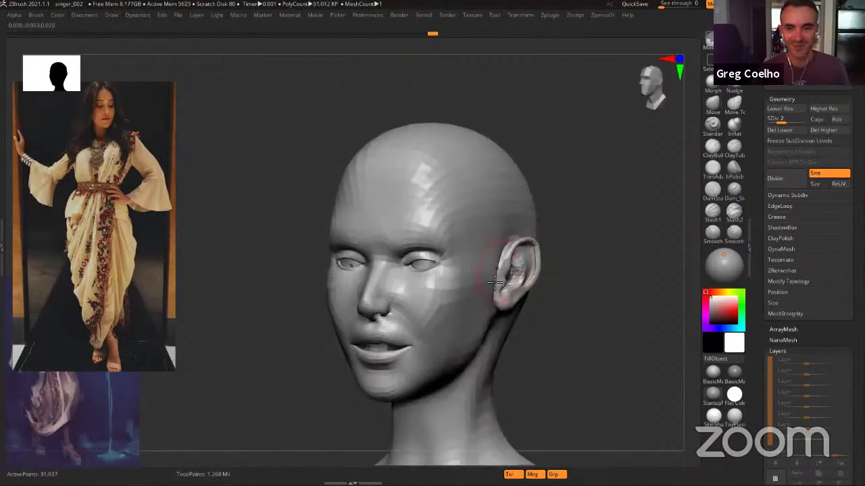
ctrl+right_drag(485, 276, 467, 238)
right_click(467, 238)
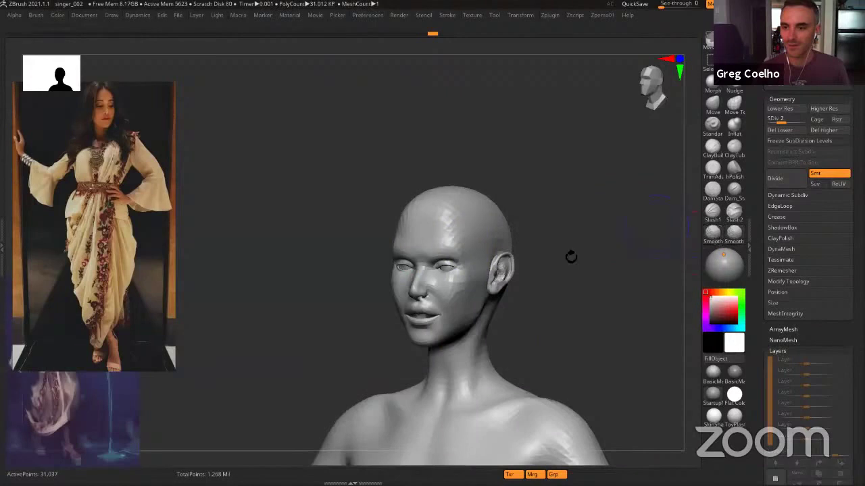
Isolate the head again and open the Smooth brush's intensity settings for work around the ear
ctrl+shift+click(497, 277)
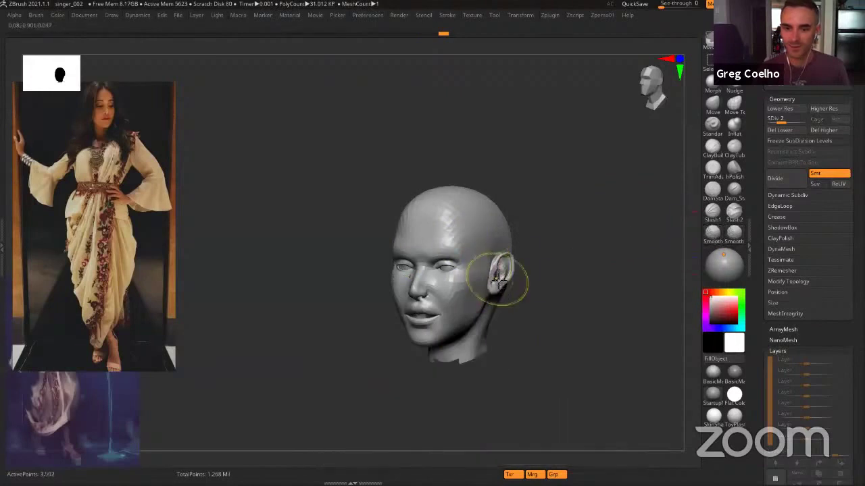
key(ctrl+z)
ctrl+shift+click(498, 280)
ctrl+right_drag(498, 280, 500, 311)
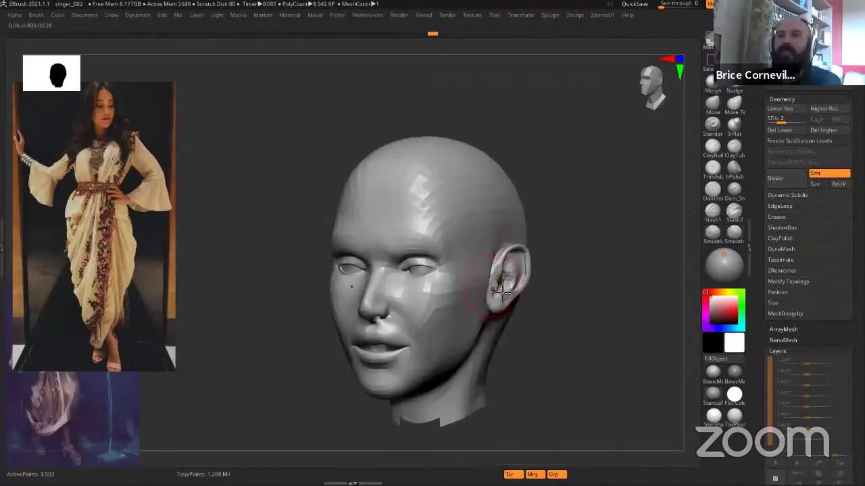
mouse_move(466, 287)
shift+right_down()
mouse_move(497, 283)
mouse_move(570, 222)
shift+right_up()
key(space)
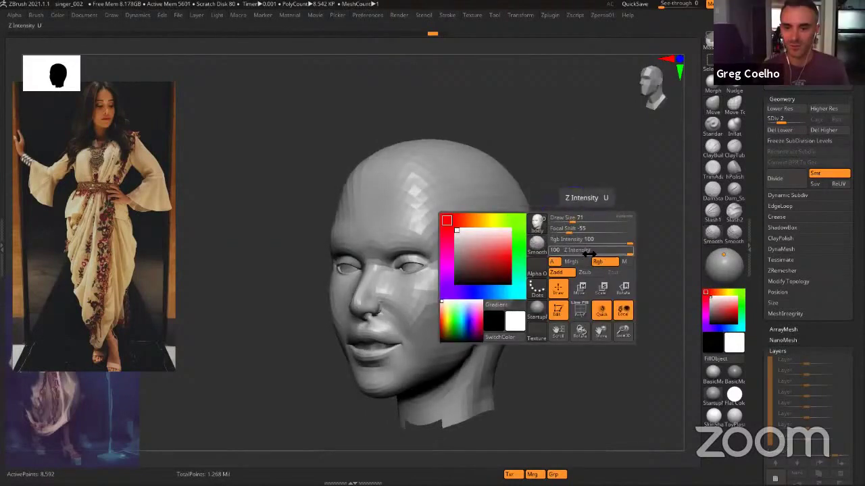
alt+right_drag(477, 206, 471, 302)
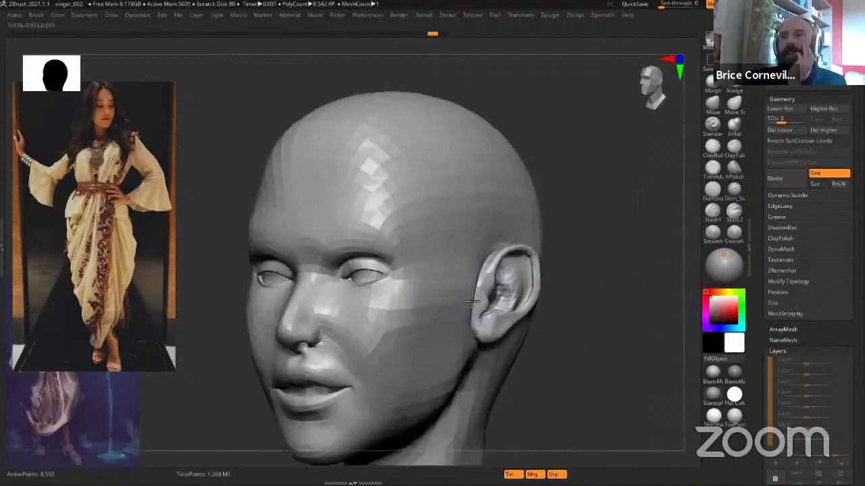
Adjust the inner eye corners beside the nose bridge with the Move brush from the front
mouse_move(516, 232)
right_down()
mouse_move(512, 196)
mouse_move(458, 226)
mouse_move(527, 247)
mouse_move(480, 262)
mouse_move(440, 311)
mouse_move(420, 261)
mouse_move(452, 304)
mouse_move(448, 250)
mouse_move(469, 247)
mouse_move(459, 236)
mouse_move(472, 200)
mouse_move(475, 103)
right_up()
mouse_move(451, 272)
right_down()
mouse_move(398, 283)
mouse_move(397, 295)
mouse_move(384, 262)
mouse_move(425, 283)
mouse_move(459, 251)
mouse_move(440, 255)
mouse_move(457, 224)
mouse_move(450, 234)
mouse_move(459, 239)
mouse_move(495, 233)
mouse_move(476, 221)
right_up()
mouse_move(400, 269)
alt+right_down()
mouse_move(378, 275)
mouse_move(401, 263)
alt+right_up()
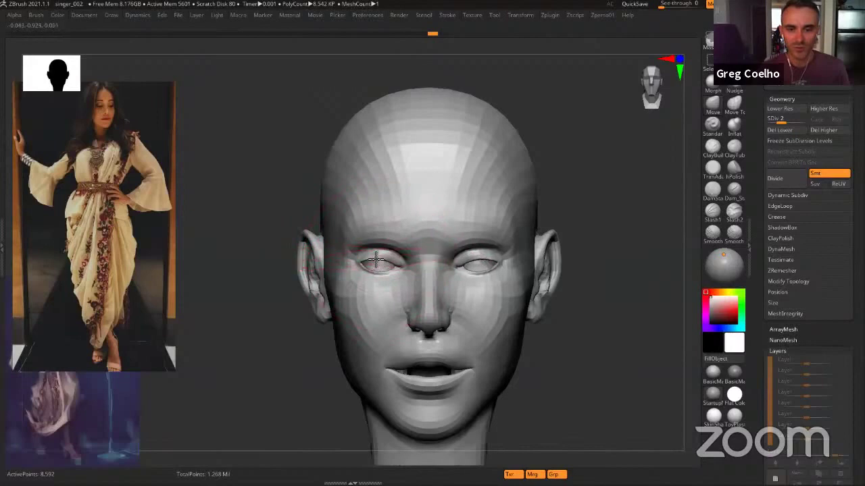
drag(398, 269, 399, 267)
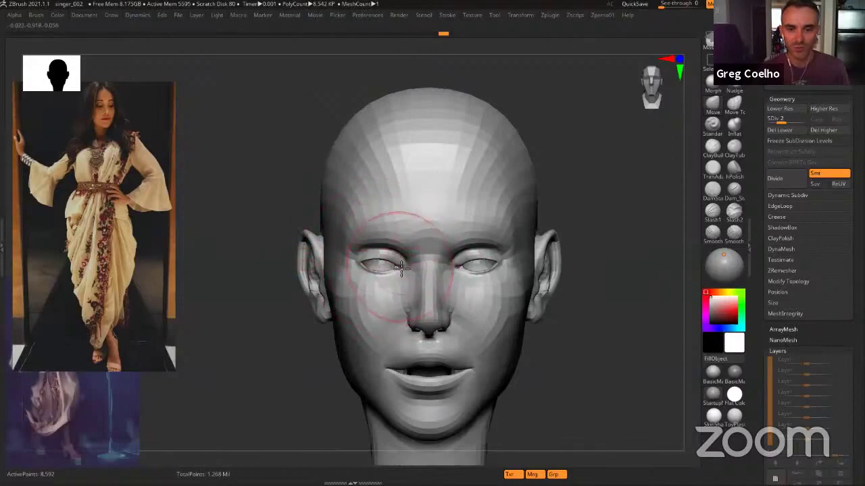
Mask the head behind the face from the side view, leaving the face unmasked, and blur the mask edge
mouse_move(401, 268)
right_down()
mouse_move(448, 272)
mouse_move(473, 263)
mouse_move(498, 237)
mouse_move(481, 279)
mouse_move(467, 260)
mouse_move(473, 229)
right_up()
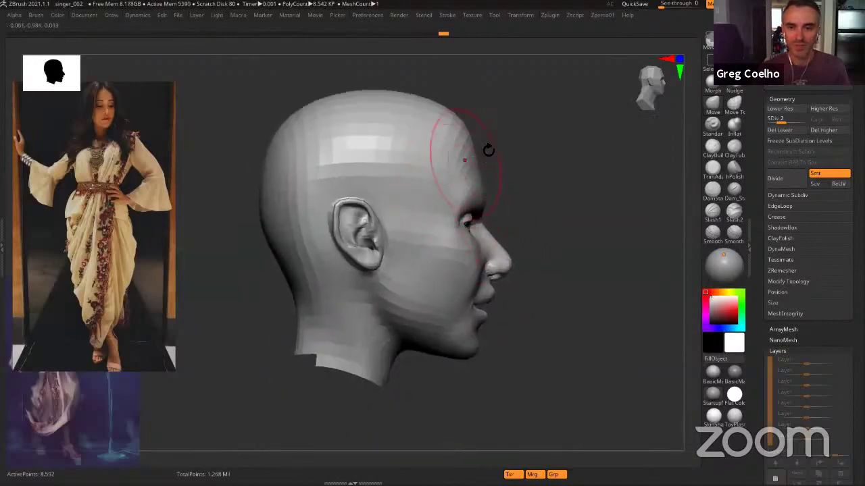
right_drag(506, 185, 445, 218)
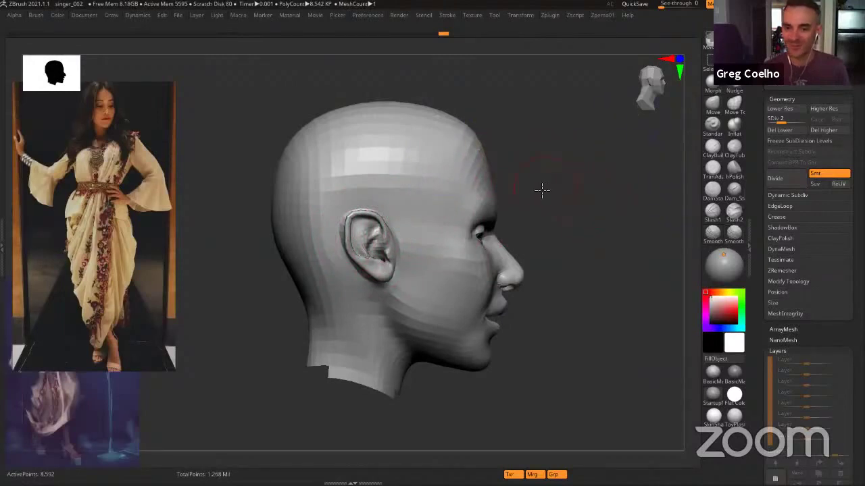
right_drag(542, 190, 533, 197)
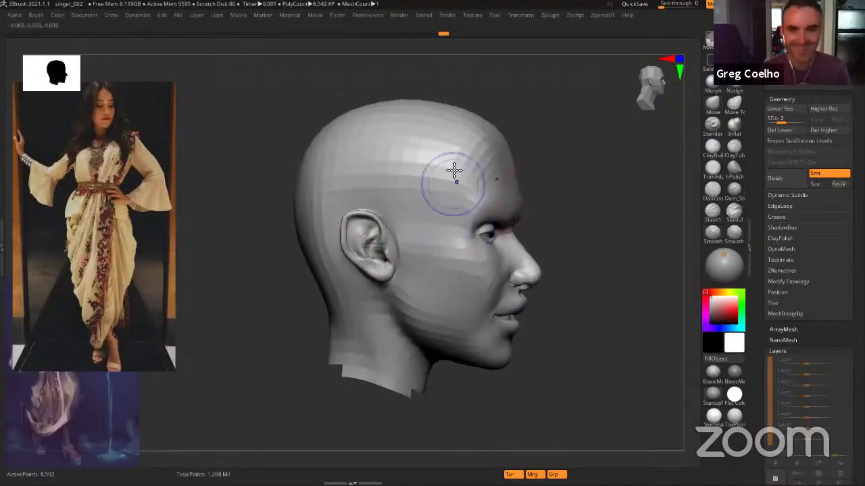
mouse_move(553, 187)
right_down()
mouse_move(558, 194)
mouse_move(477, 188)
mouse_move(540, 183)
right_up()
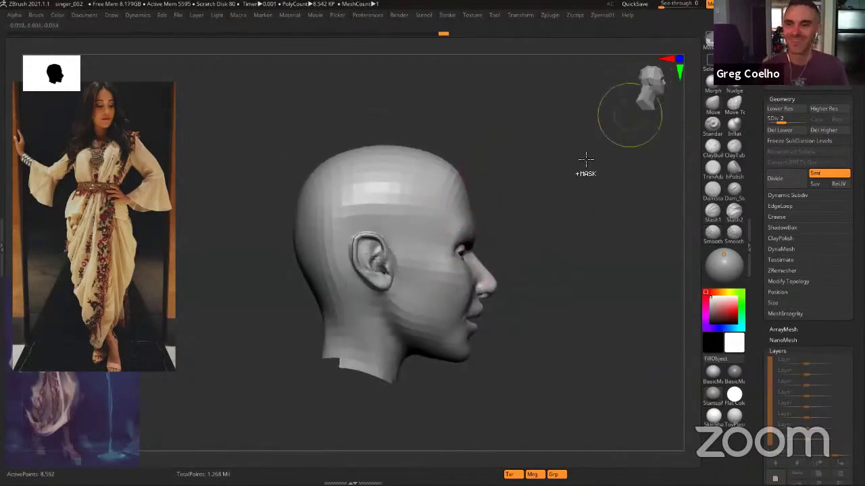
ctrl+drag(584, 106, 423, 428)
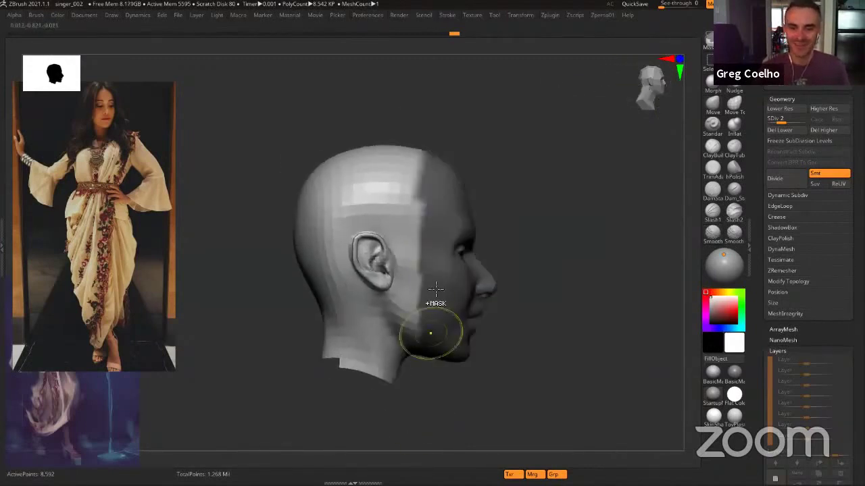
ctrl+click(505, 239)
ctrl+click(381, 253)
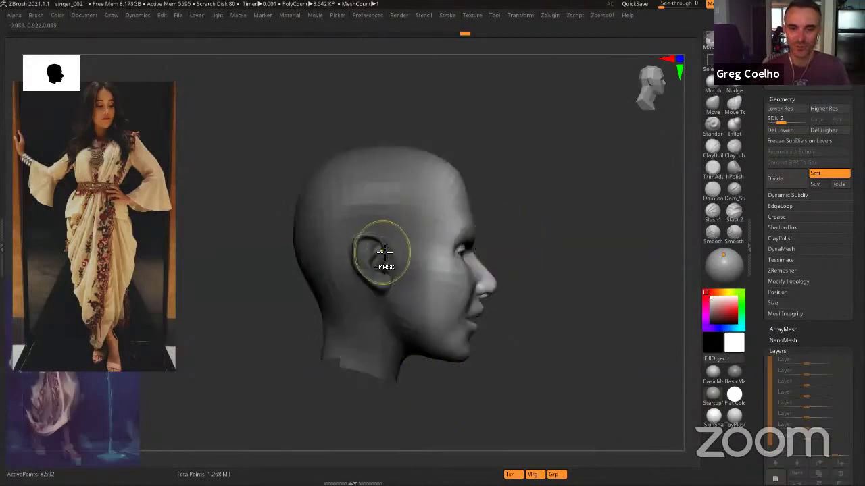
Shift the unmasked face relative to the back of the head with the gizmo, keeping the profile view
alt+right_drag(476, 223, 476, 232)
key(w)
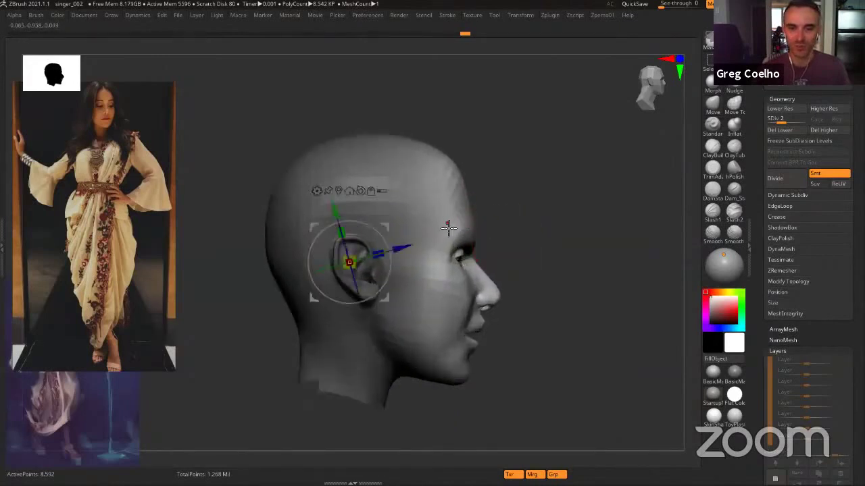
click(448, 228)
drag(505, 228, 503, 231)
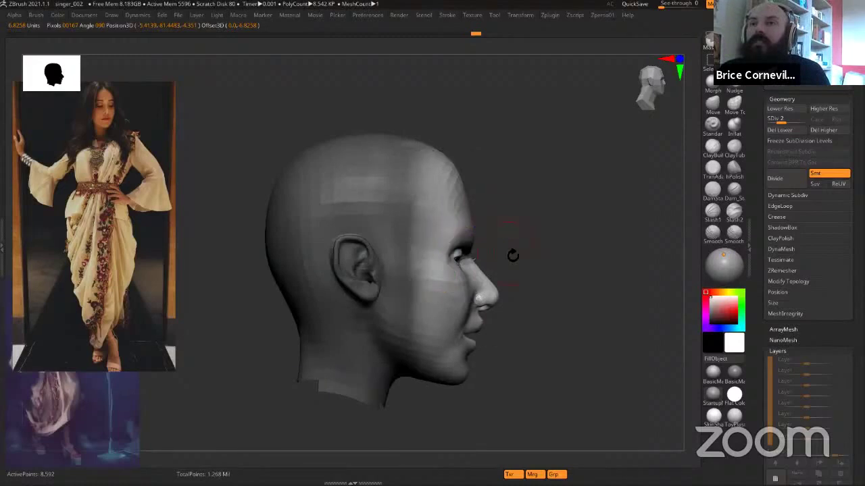
drag(512, 255, 444, 247)
Compare the head at different subdivision levels and leave it at level 3
key(d)
key(d)
key(shift+d)
key(shift+d)
key(shift+d)
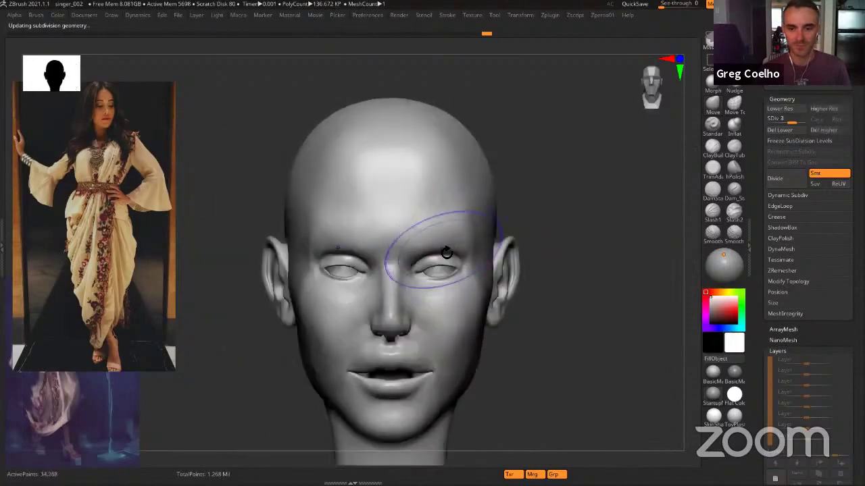
key(d)
key(d)
Reshape the brow area between and above the eyes, checking it from the front and three-quarter views
alt+drag(657, 168, 448, 219)
right_drag(447, 219, 503, 220)
mouse_move(424, 236)
right_down()
mouse_move(434, 245)
mouse_move(425, 257)
mouse_move(442, 262)
right_up()
mouse_move(442, 262)
right_down()
mouse_move(415, 254)
mouse_move(406, 262)
right_up()
drag(411, 250, 412, 260)
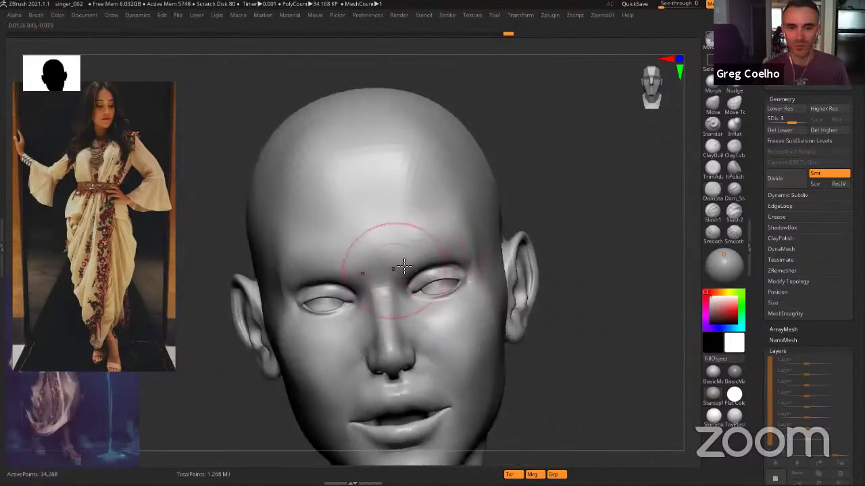
drag(445, 236, 437, 190)
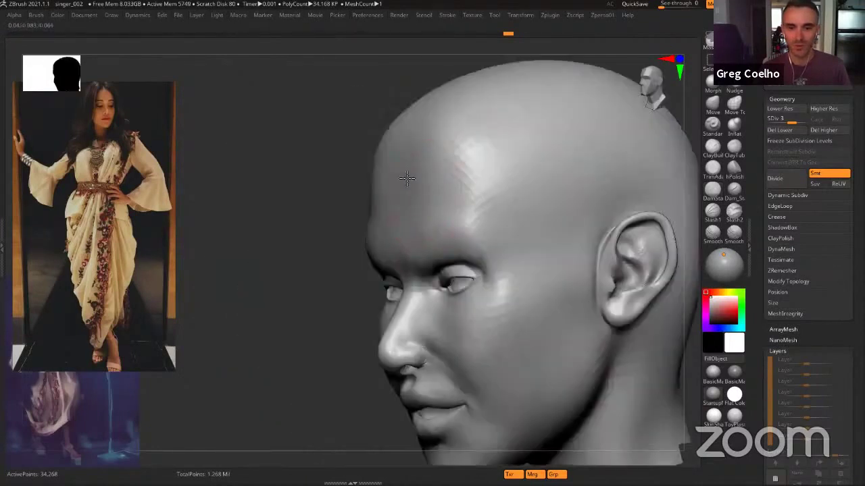
alt+right_drag(448, 175, 448, 225)
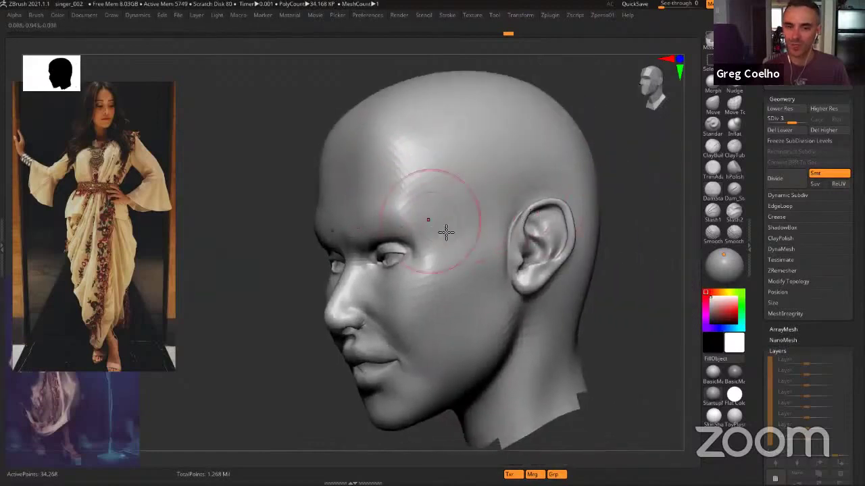
drag(462, 268, 490, 193)
Show the full body again and turn off Spotlight Projection
ctrl+shift+click(554, 278)
key(space)
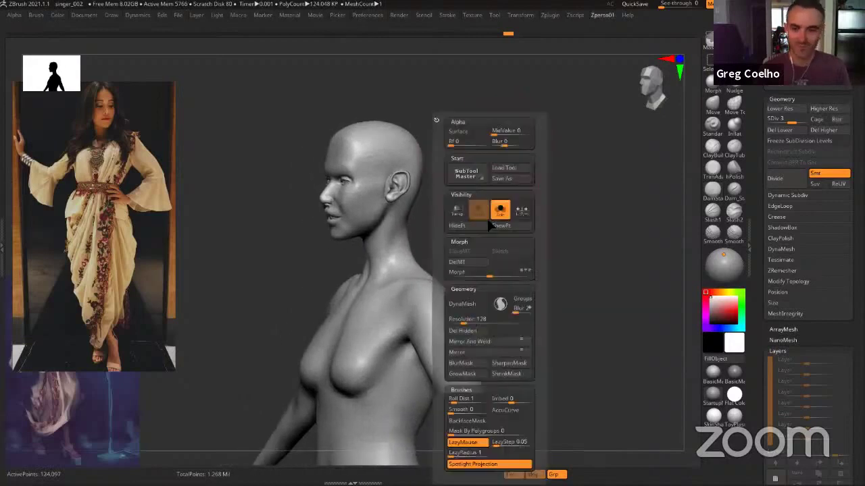
click(483, 466)
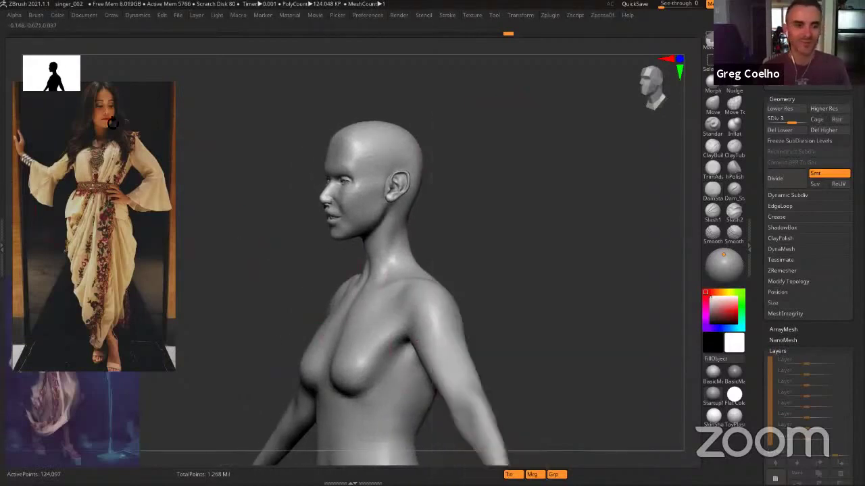
Examine the face from the front and three-quarter views against the reference photo
alt+right_drag(407, 228, 479, 214)
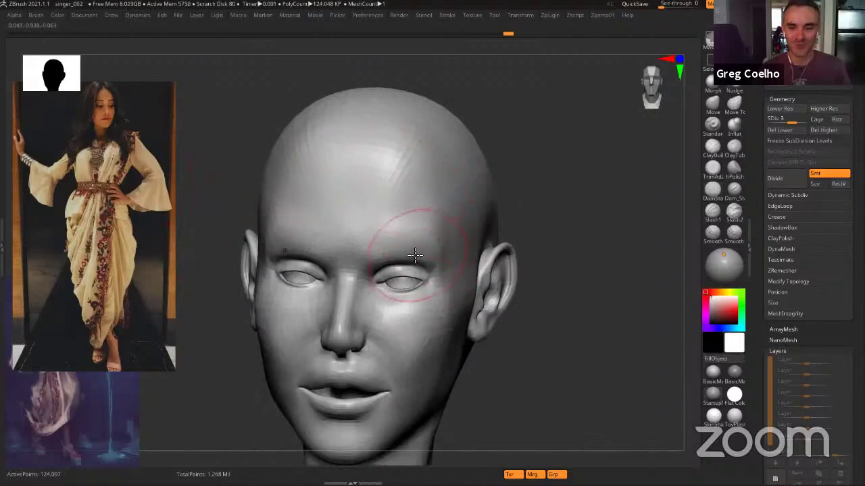
mouse_move(428, 248)
right_down()
mouse_move(425, 225)
mouse_move(251, 185)
right_up()
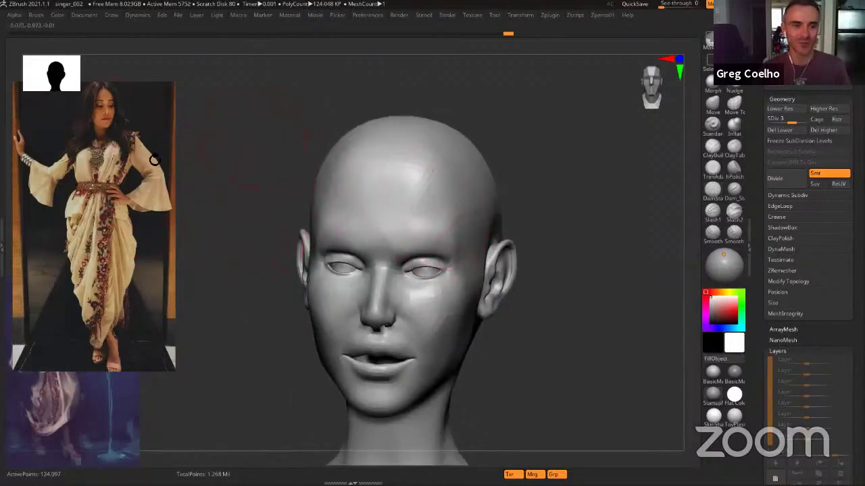
right_drag(216, 183, 168, 181)
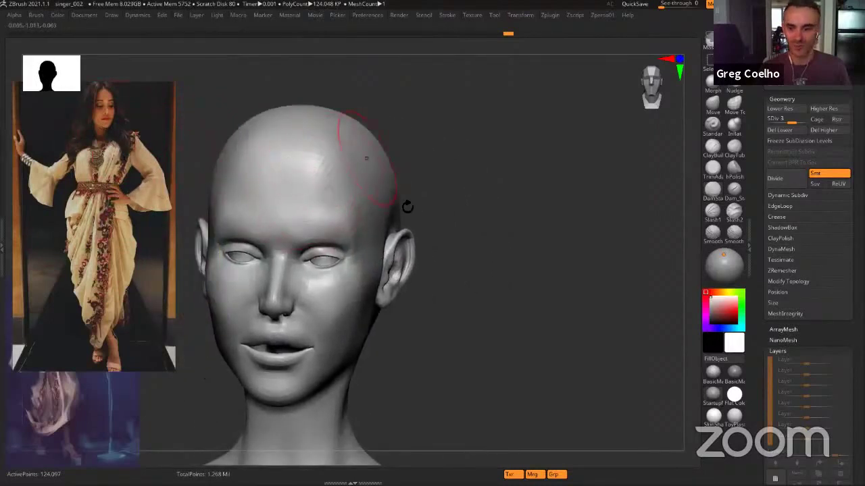
alt+drag(447, 210, 505, 200)
key(space)
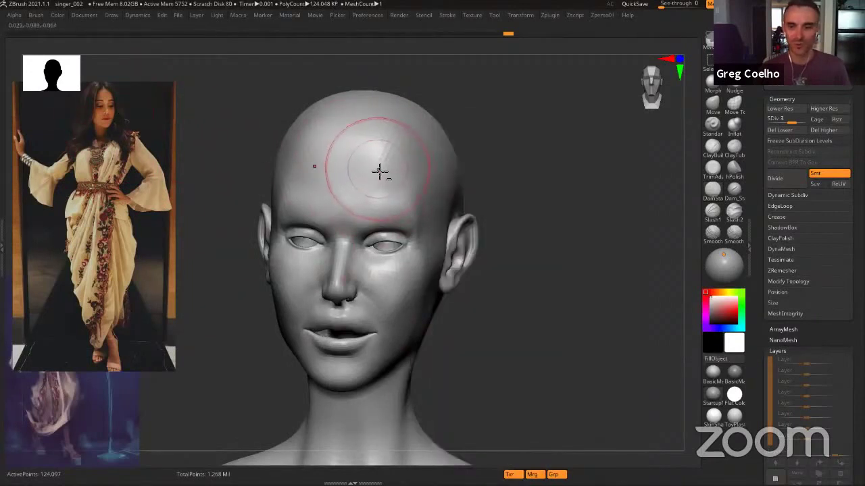
right_drag(381, 171, 375, 177)
mouse_move(473, 207)
right_down()
mouse_move(519, 195)
mouse_move(525, 269)
mouse_move(468, 266)
right_up()
mouse_move(504, 259)
alt+right_down()
mouse_move(427, 267)
mouse_move(442, 256)
mouse_move(440, 266)
alt+right_up()
Raise the mesh to subdivision level 4 and refine the brow and eye area from the side
key(space)
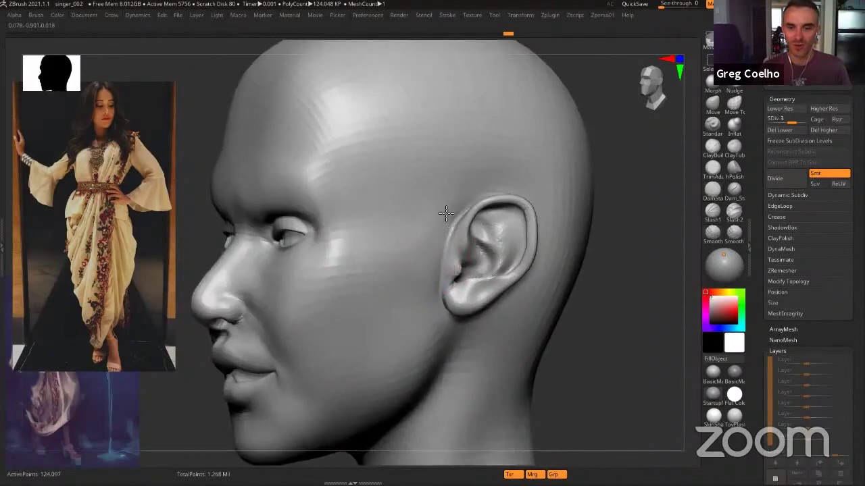
right_drag(430, 267, 463, 252)
alt+right_drag(463, 252, 432, 247)
right_drag(432, 247, 438, 216)
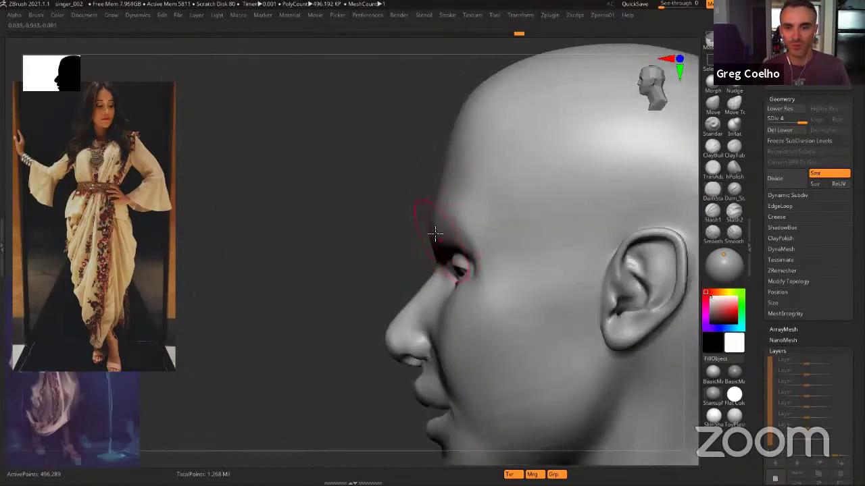
mouse_move(440, 233)
right_down()
mouse_move(459, 218)
mouse_move(444, 241)
right_up()
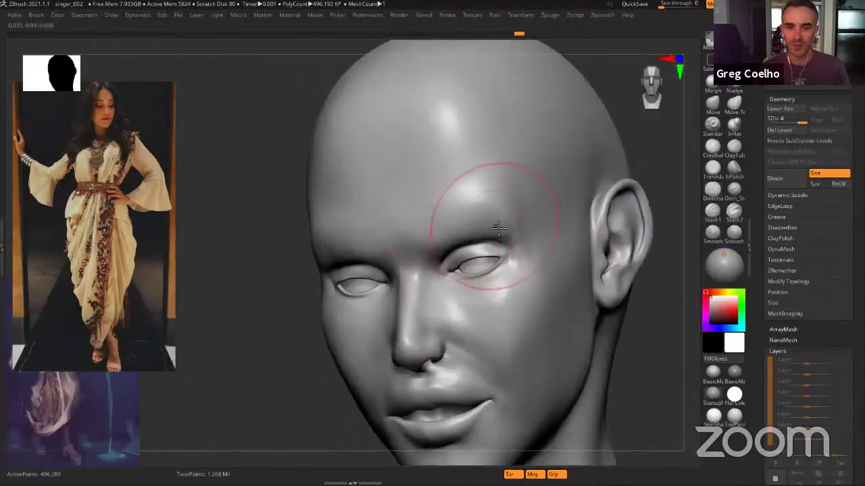
Lower the DamStandard brush's Z intensity and define the brow ridge and the outer area above the eyes
key(space)
key(space)
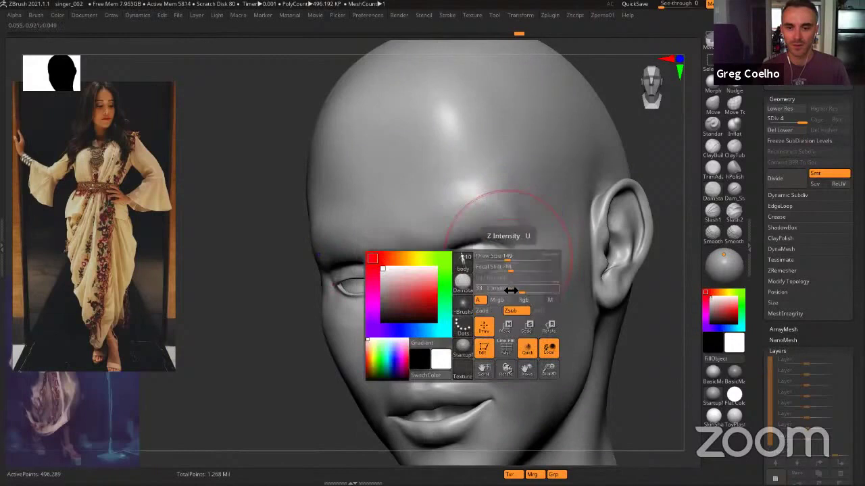
drag(511, 291, 504, 291)
right_drag(472, 201, 412, 234)
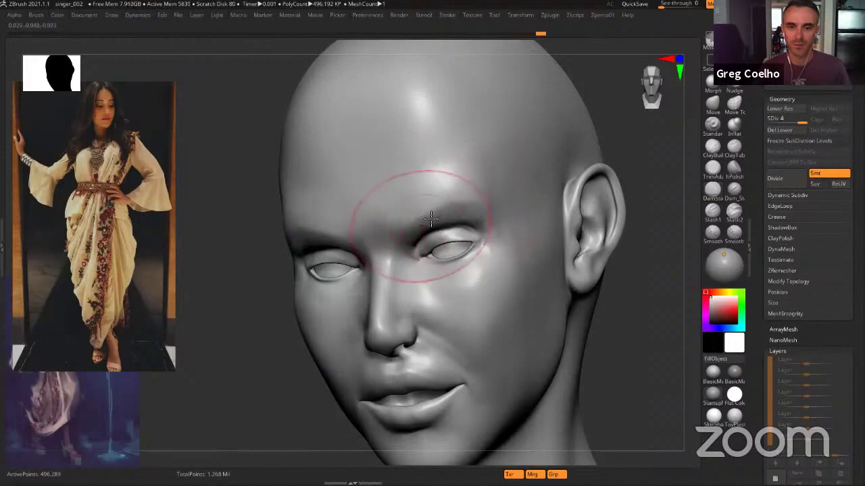
right_drag(421, 196, 440, 202)
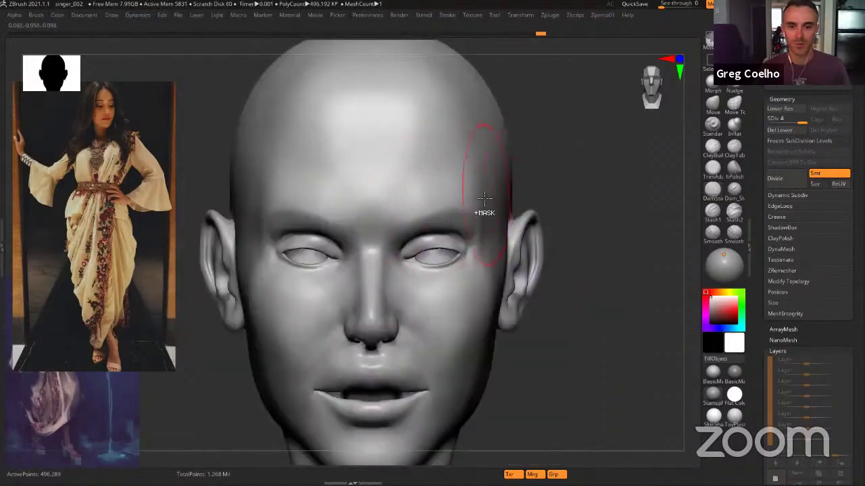
key(ctrl)
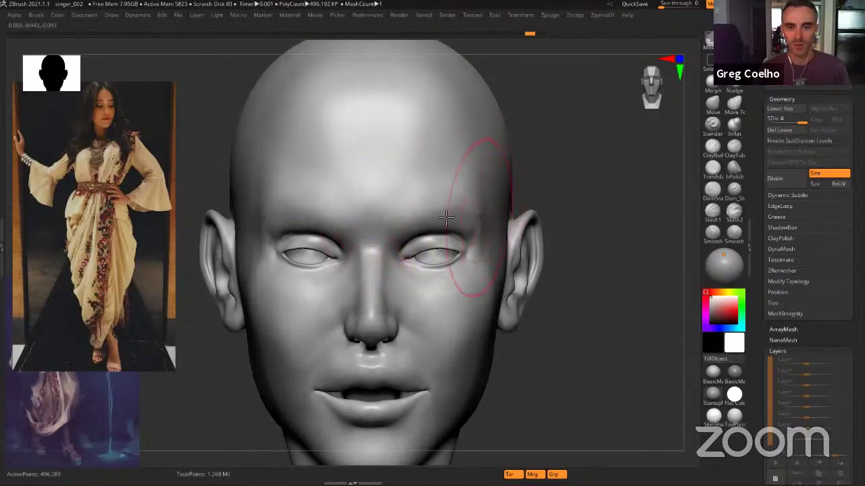
right_drag(445, 217, 425, 209)
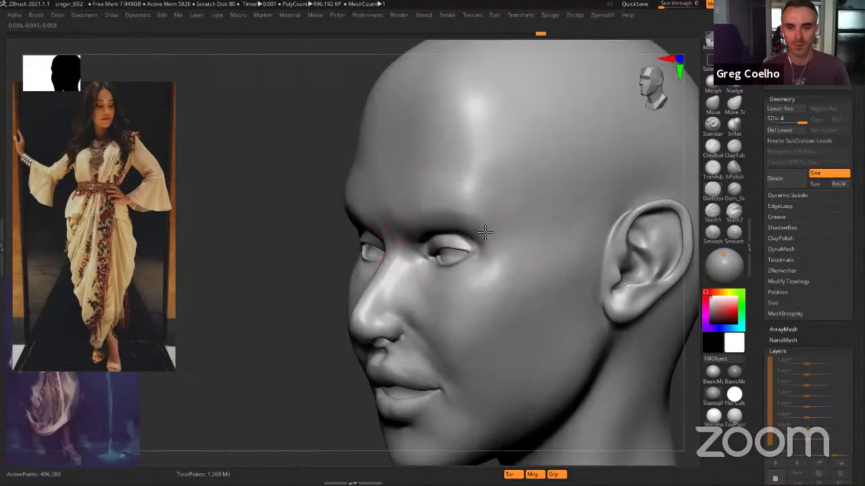
shift+right_drag(469, 212, 492, 223)
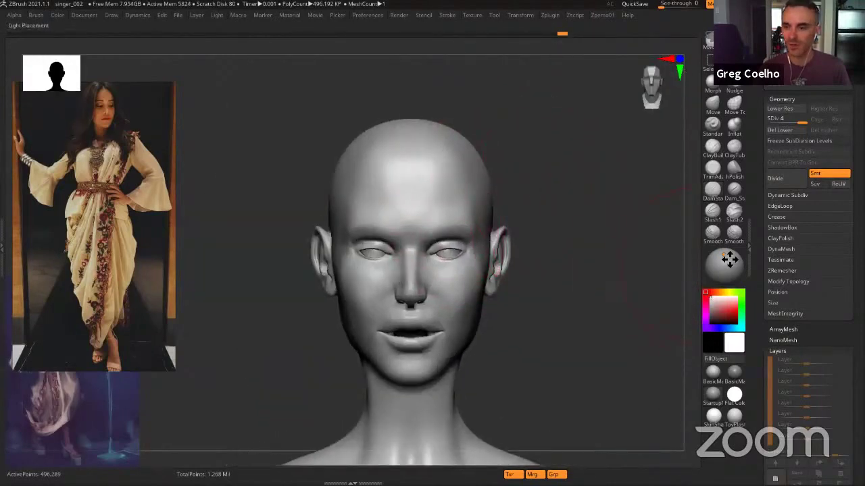
Move the light higher above the head to judge the facial forms from the front
mouse_move(726, 254)
mouse_down()
mouse_move(723, 275)
mouse_move(723, 254)
mouse_up()
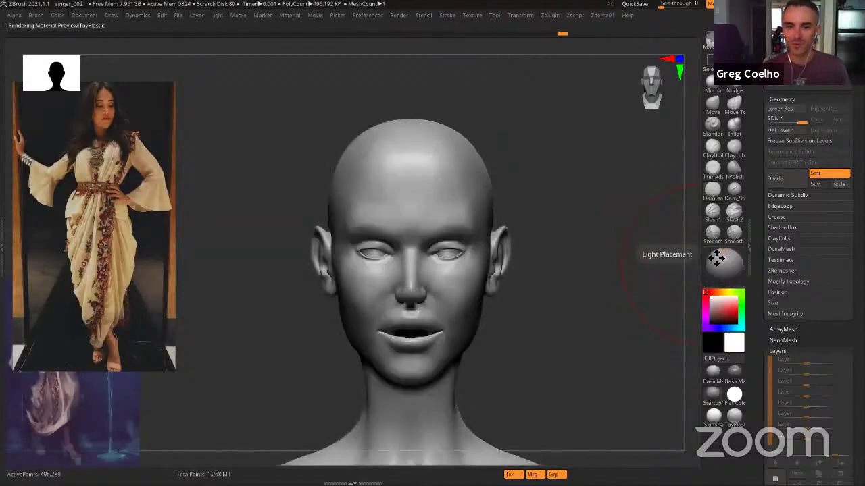
alt+drag(533, 209, 521, 227)
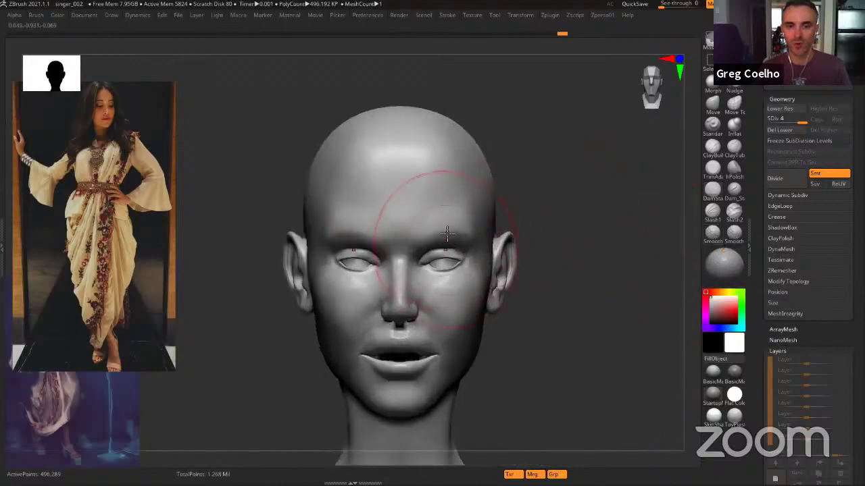
Switch repeatedly between the current sculpt and the stored morph target to compare the head from the front
key(space)
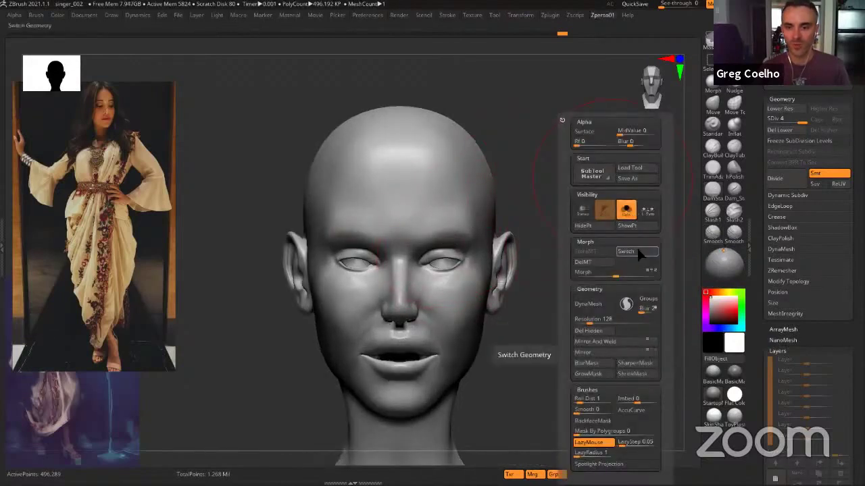
click(635, 252)
click(635, 252)
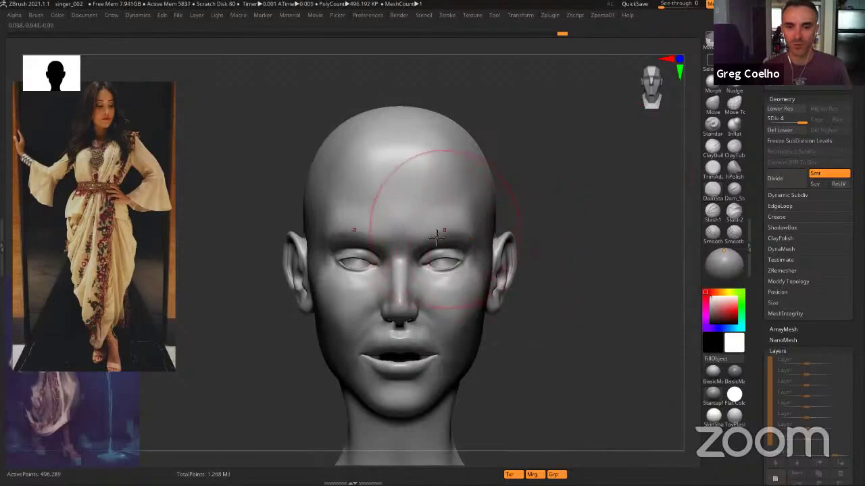
key(space)
click(667, 254)
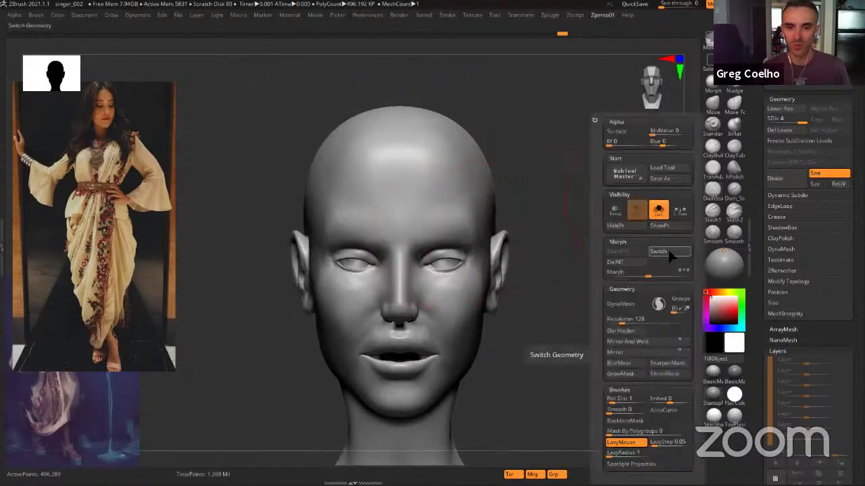
click(672, 255)
key(space)
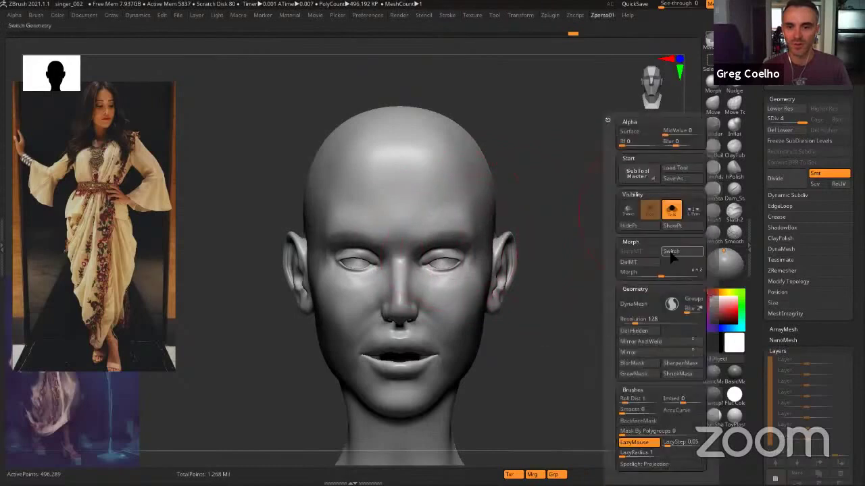
click(671, 256)
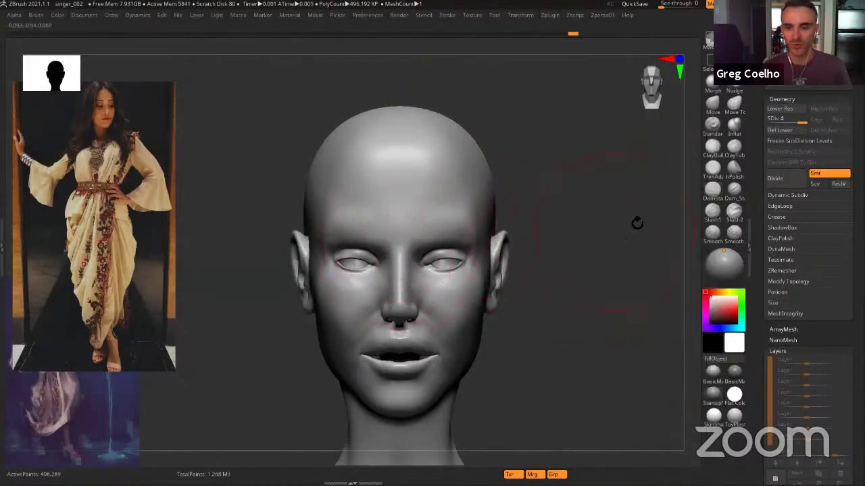
key(space)
click(667, 251)
click(666, 251)
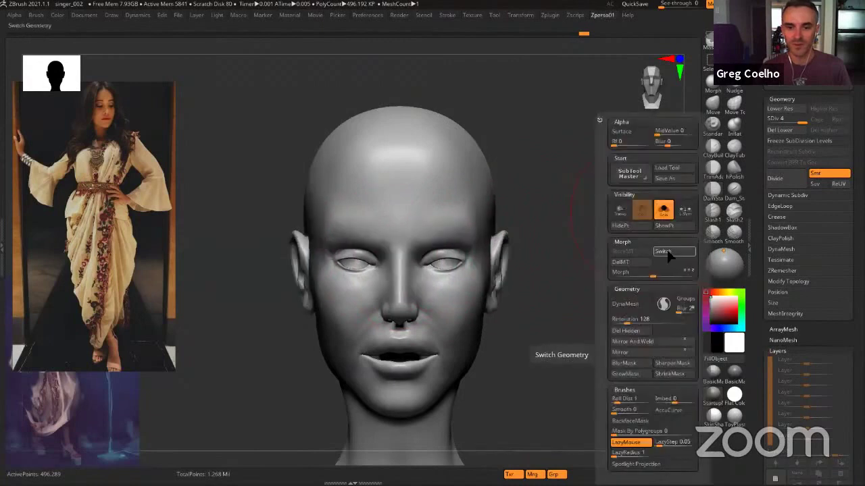
Toggle the stored morph target on and off to judge the ear and face changes from the front
click(667, 251)
click(667, 251)
click(667, 252)
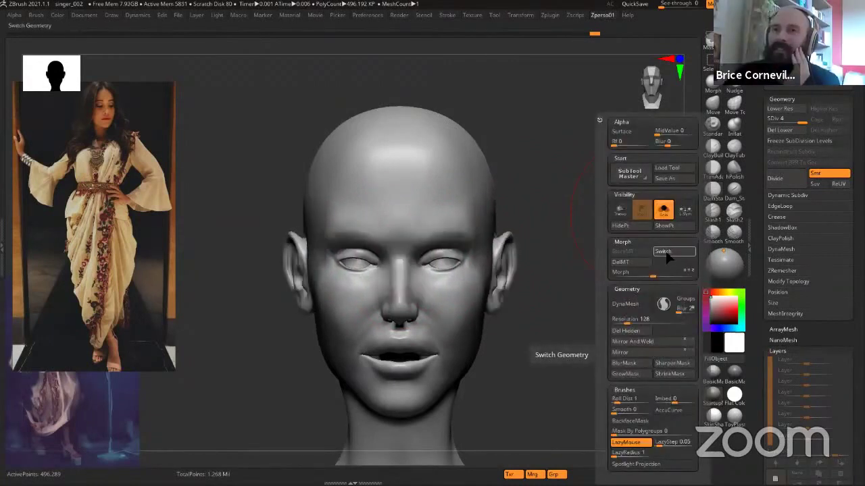
click(666, 251)
click(666, 251)
click(667, 252)
click(667, 252)
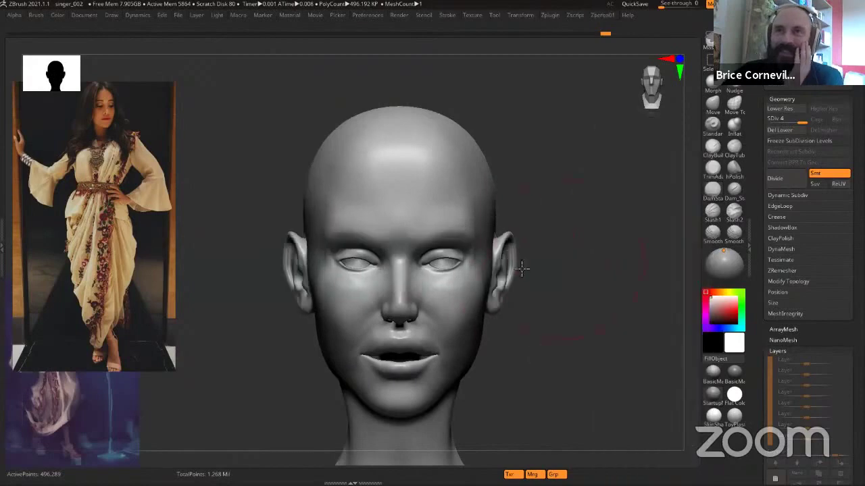
Turn the head to profile and switch repeatedly between the sculpt and the stored morph target
alt+drag(522, 284, 598, 237)
key(z)
click(652, 252)
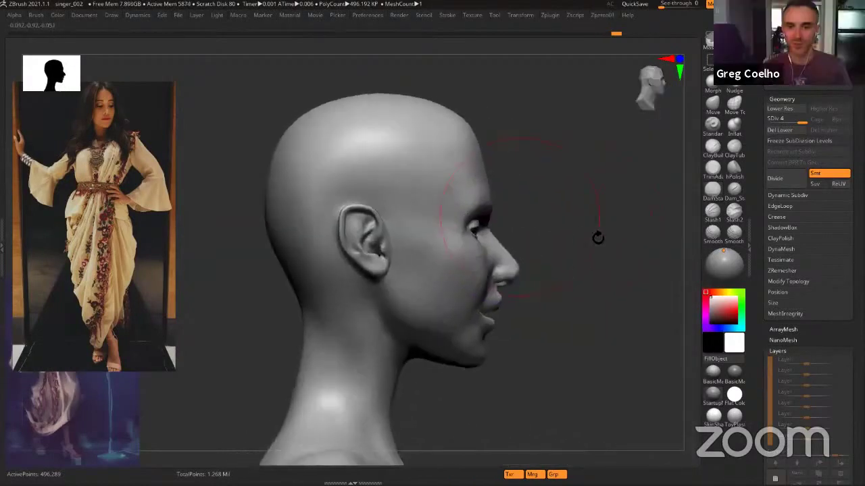
key(space)
click(627, 252)
click(626, 252)
click(625, 252)
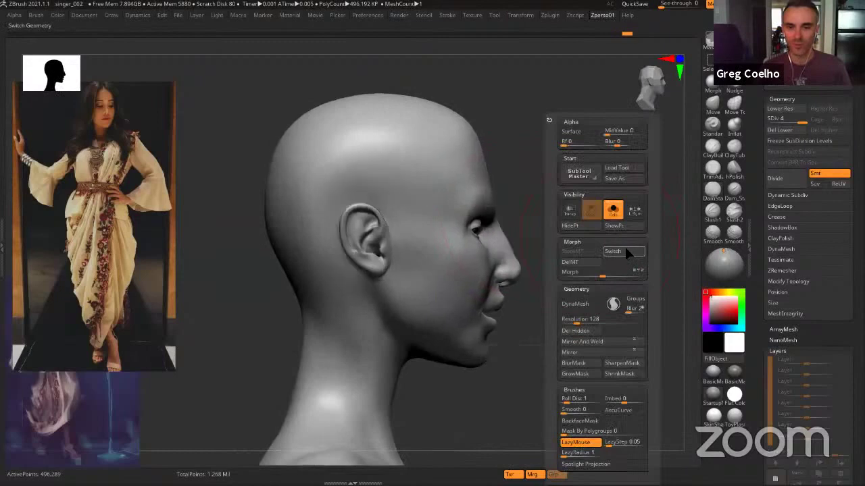
click(625, 252)
click(621, 250)
click(621, 250)
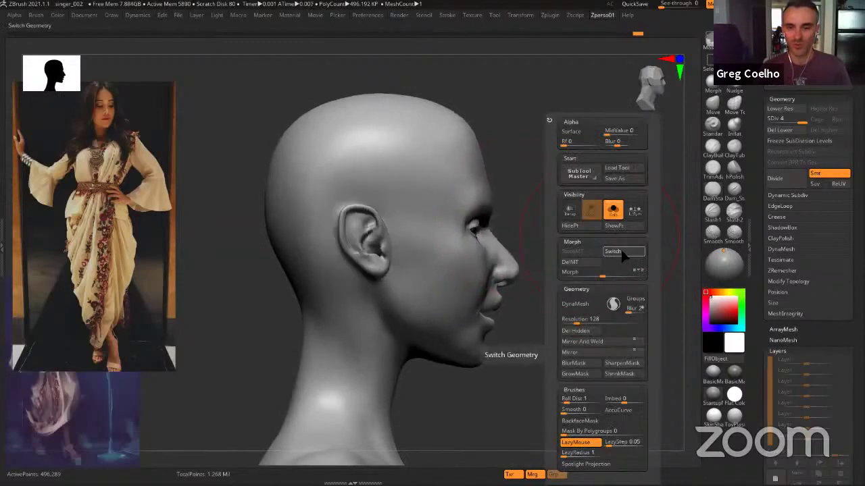
click(620, 250)
click(612, 250)
Lower the head mesh to subdivision level 2 while working on the back of the skull in profile
right_drag(516, 256, 466, 294)
ctrl+right_drag(453, 230, 454, 264)
right_drag(433, 237, 456, 213)
mouse_move(456, 213)
mouse_down()
mouse_move(474, 172)
mouse_move(469, 188)
mouse_move(451, 164)
mouse_move(465, 207)
mouse_move(452, 127)
mouse_move(446, 264)
mouse_move(431, 154)
mouse_move(449, 219)
mouse_up()
mouse_move(450, 219)
right_down()
mouse_move(428, 244)
mouse_move(440, 214)
right_up()
mouse_move(440, 213)
right_down()
mouse_move(479, 238)
mouse_move(436, 254)
mouse_move(431, 235)
right_up()
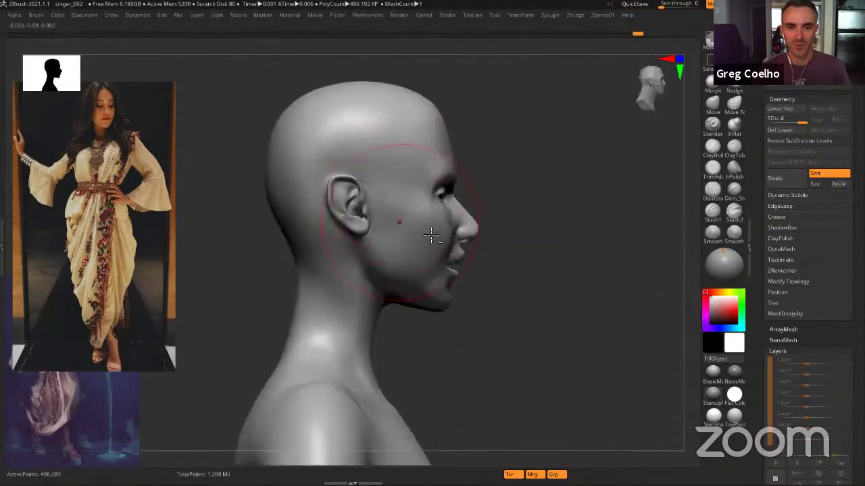
key(shift+d)
key(shift+d)
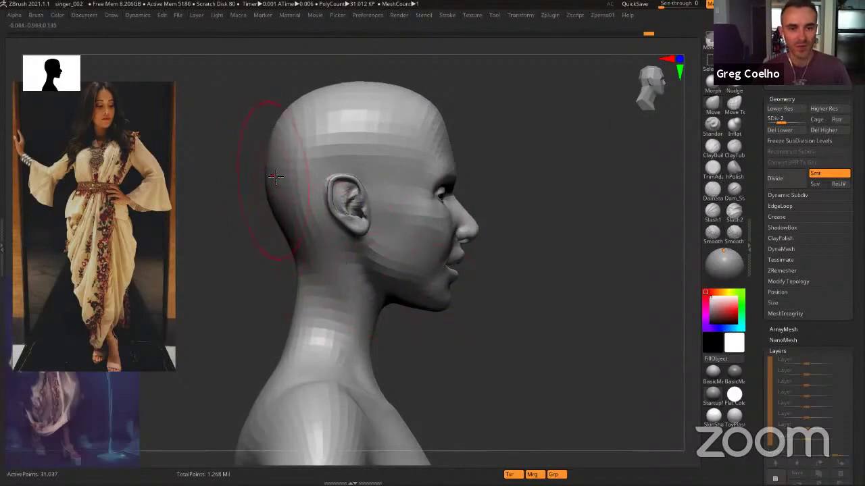
Raise the mesh to subdivision level 3 and adjust the side of the neck below the ear
key(d)
drag(304, 244, 320, 246)
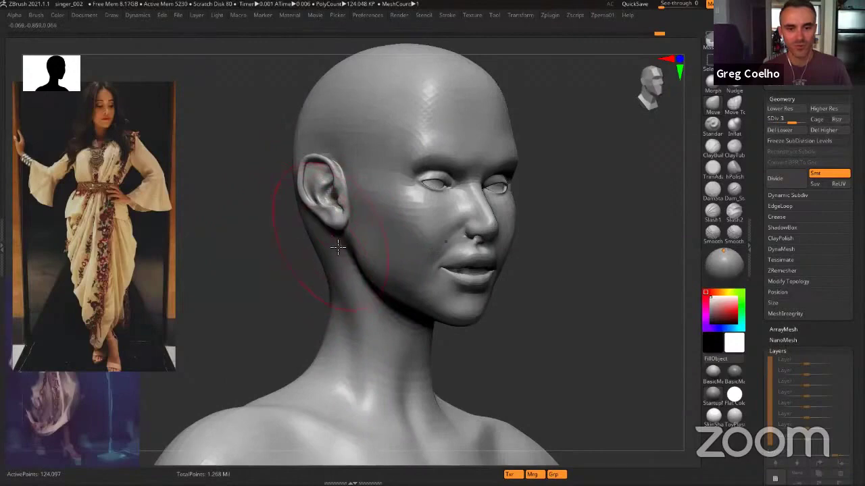
right_drag(338, 247, 330, 250)
key(space)
drag(331, 252, 314, 252)
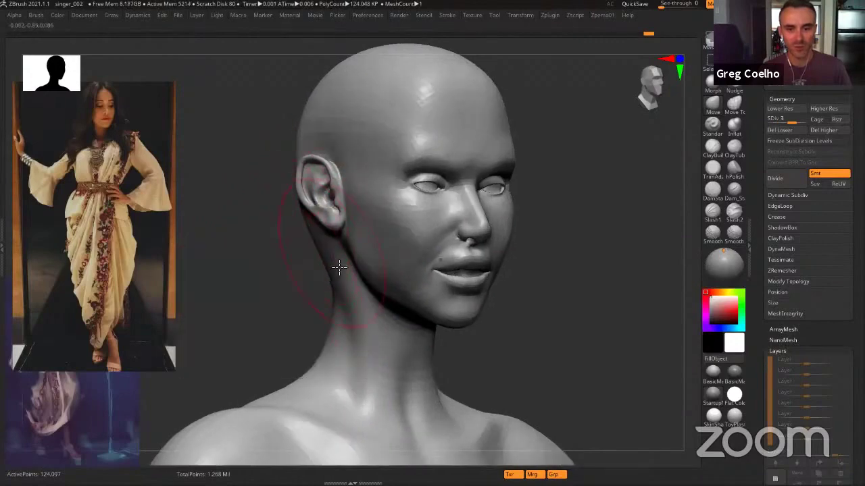
right_drag(339, 268, 356, 266)
key(s)
drag(358, 265, 347, 266)
Resize the brush and refine the neck contour just behind and below the ear
mouse_move(356, 272)
right_down()
mouse_move(348, 283)
mouse_move(355, 262)
mouse_move(337, 204)
right_up()
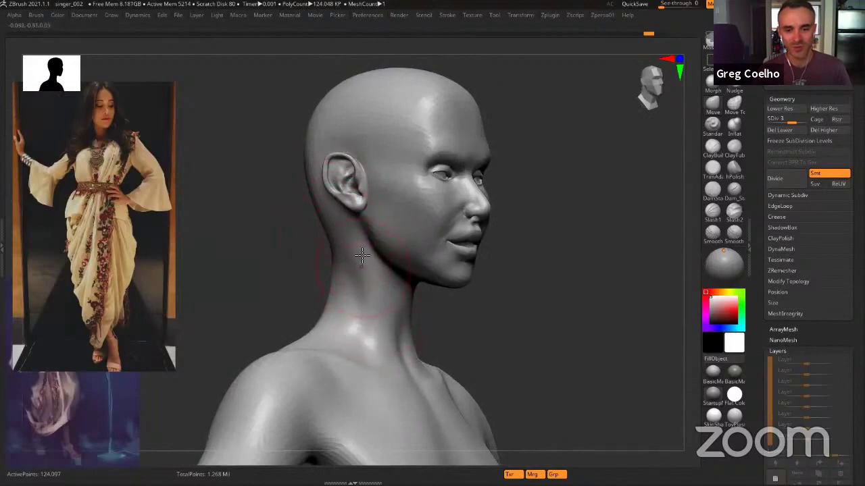
right_drag(362, 255, 414, 224)
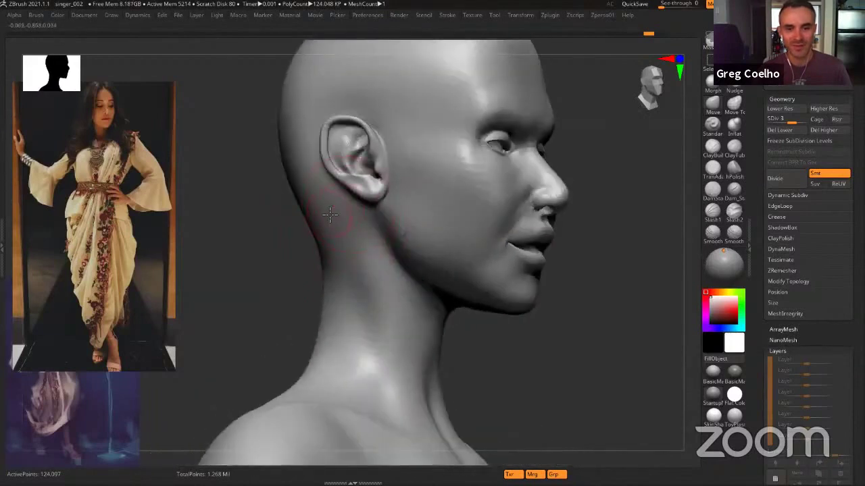
right_drag(330, 214, 374, 253)
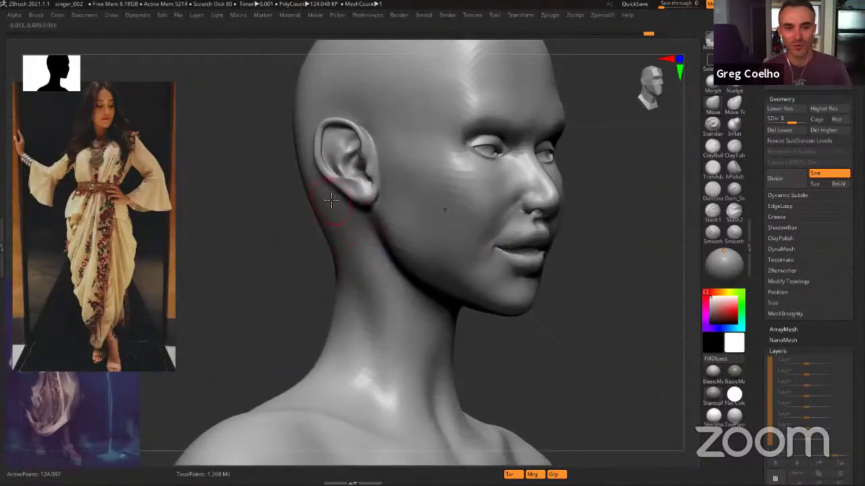
key(s)
key(s)
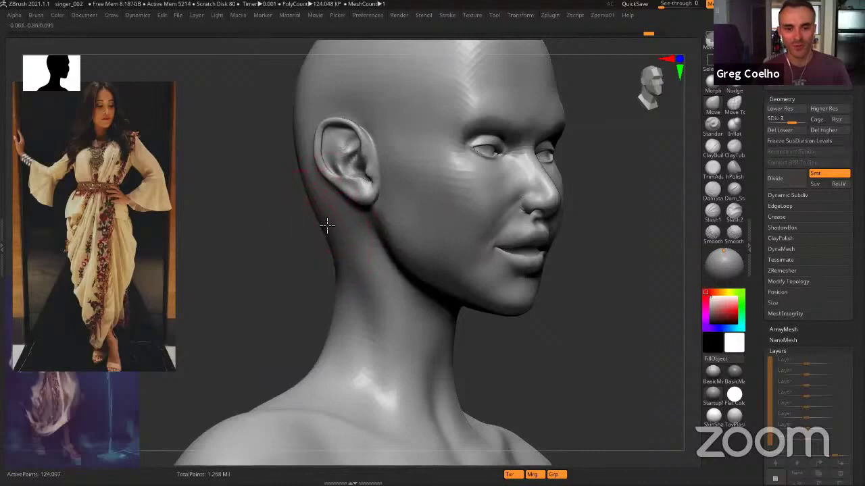
drag(324, 226, 334, 231)
Adjust the side contours of the neck from the back view, changing the brush size as needed
mouse_move(340, 234)
right_down()
mouse_move(347, 263)
mouse_move(396, 241)
mouse_move(376, 250)
mouse_move(405, 314)
right_up()
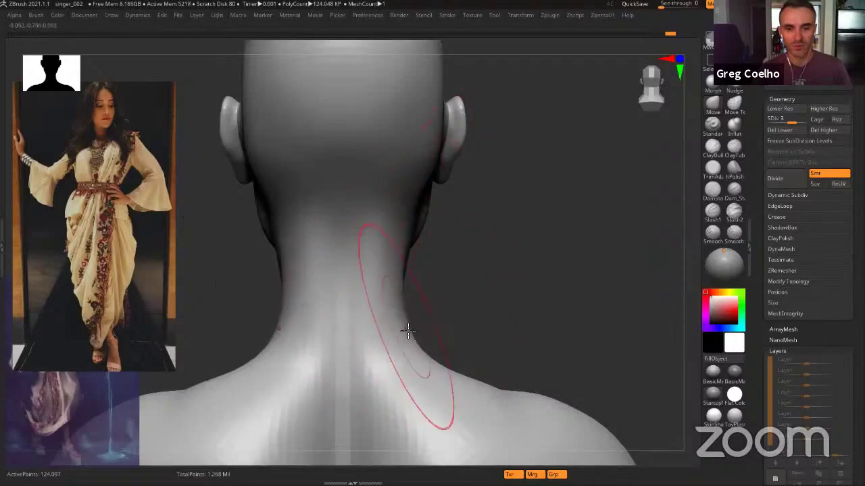
mouse_move(397, 304)
right_down()
mouse_move(347, 303)
mouse_move(425, 309)
mouse_move(385, 309)
mouse_move(392, 277)
mouse_move(383, 212)
mouse_move(381, 257)
mouse_move(332, 261)
mouse_move(358, 283)
mouse_move(357, 247)
mouse_move(396, 270)
mouse_move(384, 272)
mouse_move(397, 248)
right_up()
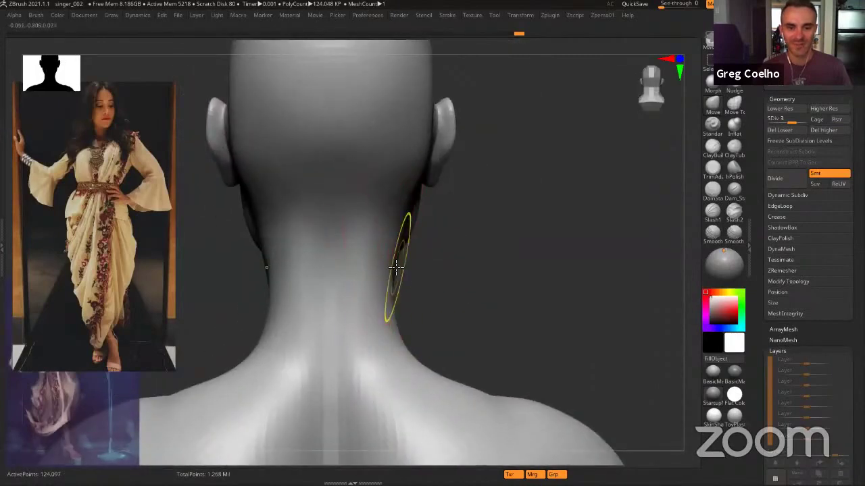
key(s)
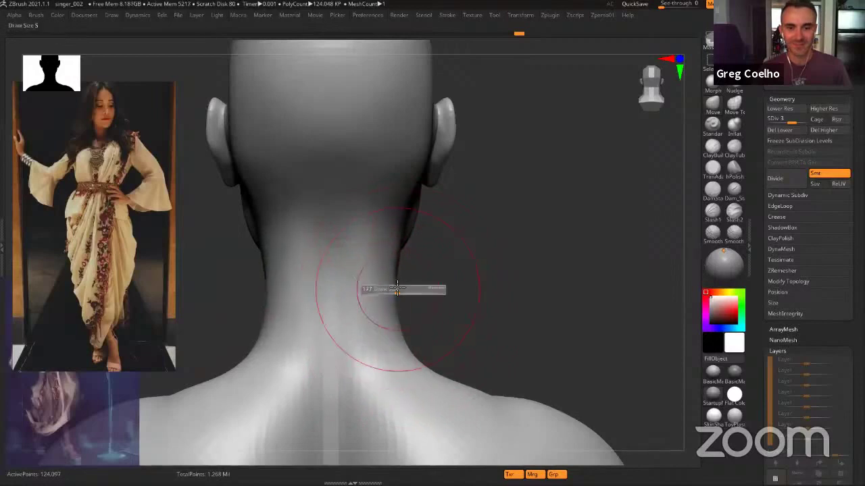
drag(404, 289, 399, 289)
drag(396, 285, 403, 283)
key(s)
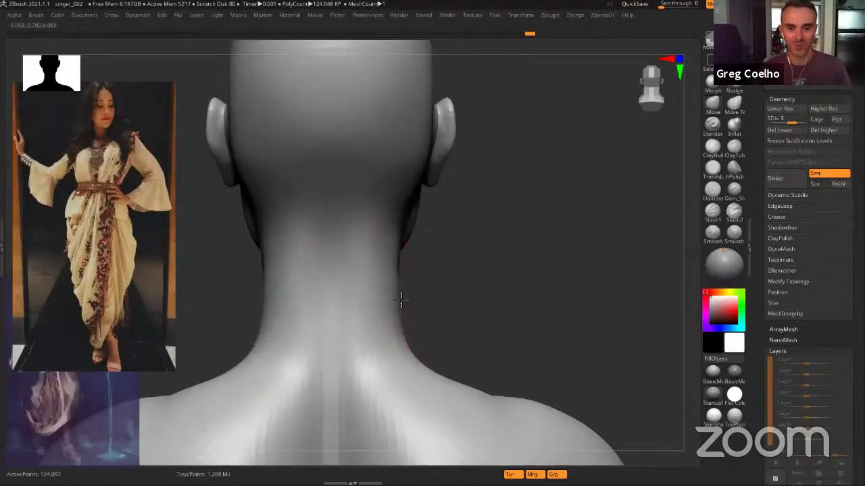
Resize the brush and correct the neck's side outline from the front view
right_drag(401, 300, 281, 291)
mouse_move(405, 324)
ctrl+right_down()
mouse_move(388, 278)
mouse_move(369, 293)
mouse_move(371, 314)
ctrl+right_up()
alt+right_drag(365, 247, 370, 259)
ctrl+right_drag(371, 258, 371, 278)
key(s)
drag(371, 278, 364, 279)
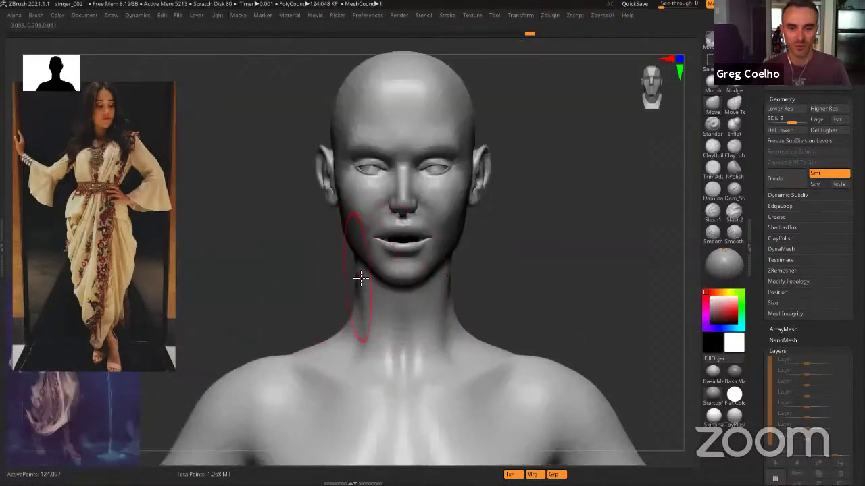
ctrl+right_drag(446, 212, 454, 177)
Turn off Solo mode and check the face and neck together with the hair, earrings and clothing
key(space)
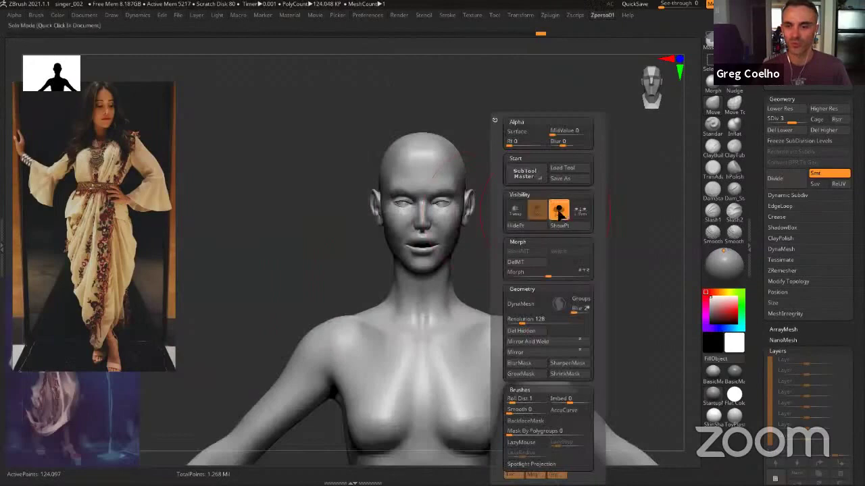
click(559, 214)
mouse_move(399, 283)
alt+right_down()
mouse_move(393, 297)
mouse_move(405, 308)
alt+right_up()
key(s)
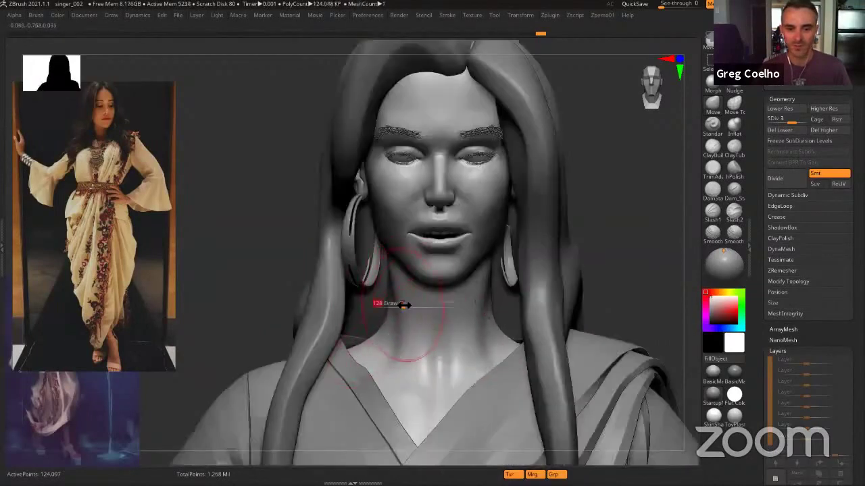
mouse_move(413, 282)
right_down()
mouse_move(428, 285)
mouse_move(426, 258)
mouse_move(406, 233)
mouse_move(426, 331)
mouse_move(382, 258)
right_up()
key(space)
right_drag(416, 216, 422, 245)
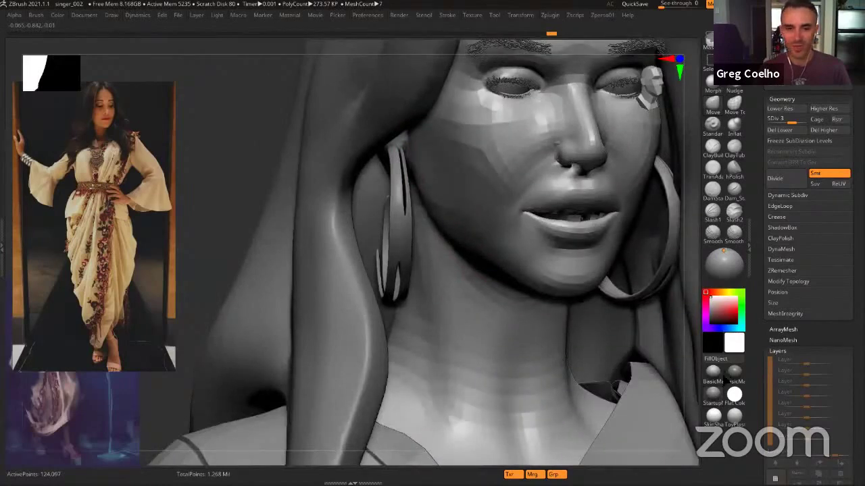
Select the earrings subtool and isolate it in Solo mode
ctrl+right_drag(726, 380, 711, 390)
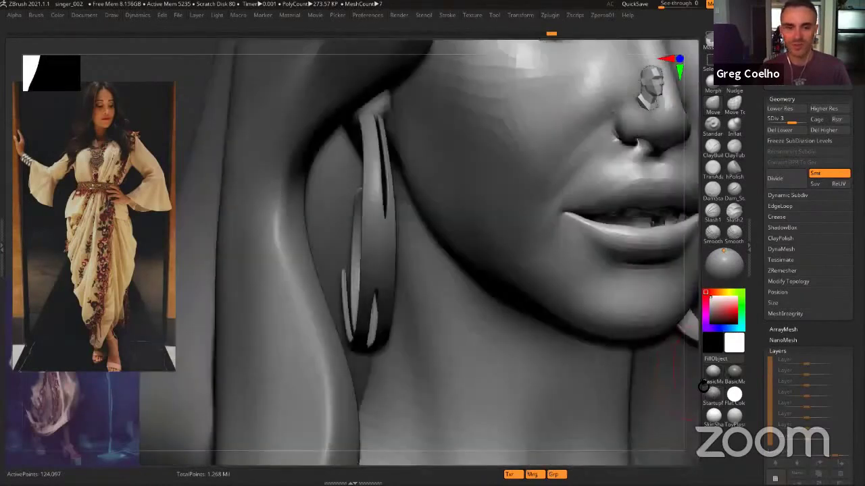
ctrl+right_drag(405, 292, 397, 264)
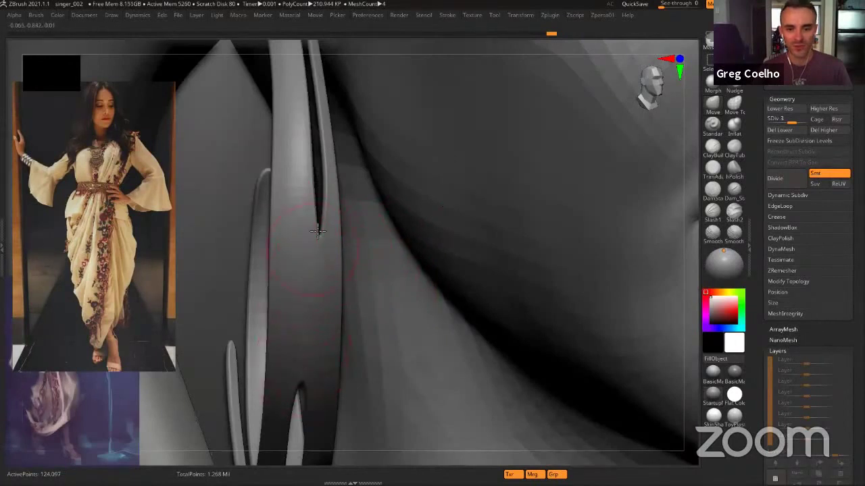
alt+click(319, 273)
key(z)
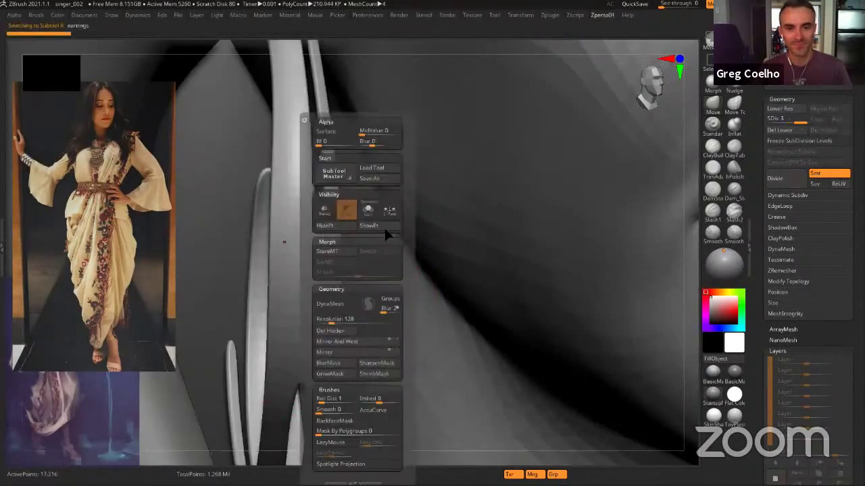
click(367, 211)
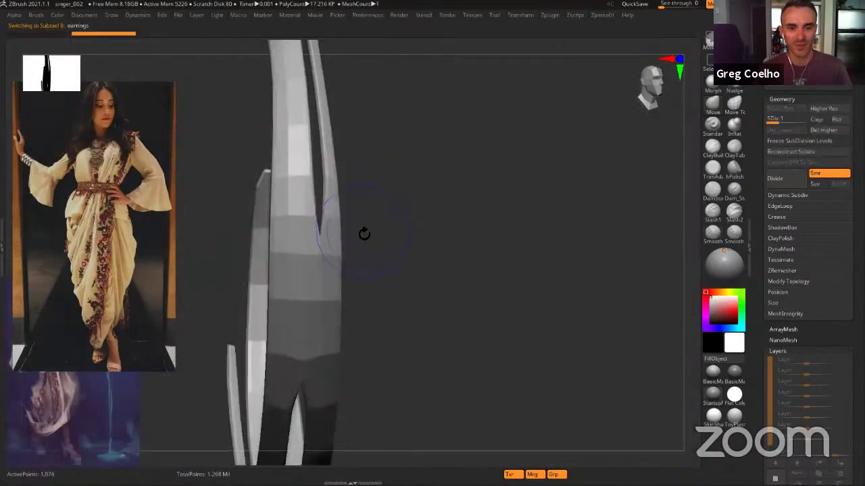
Inspect the wireframe around the earring's upper split at subdivision level 1
drag(364, 234, 368, 251)
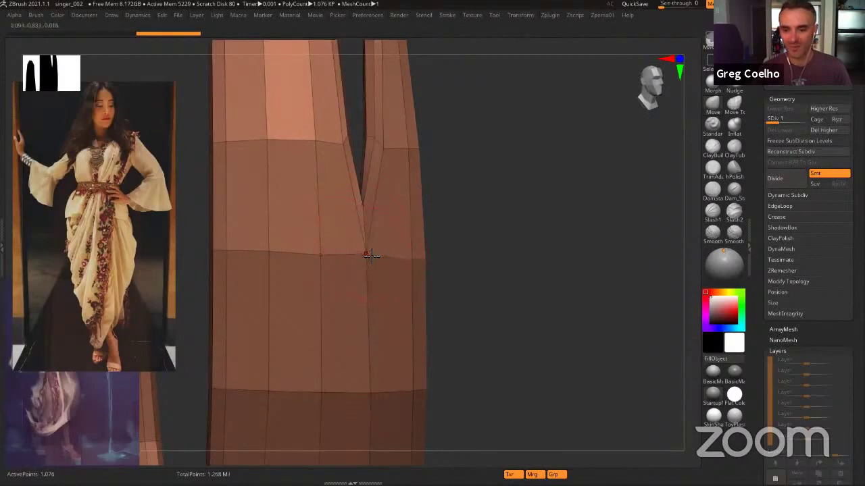
drag(371, 256, 377, 249)
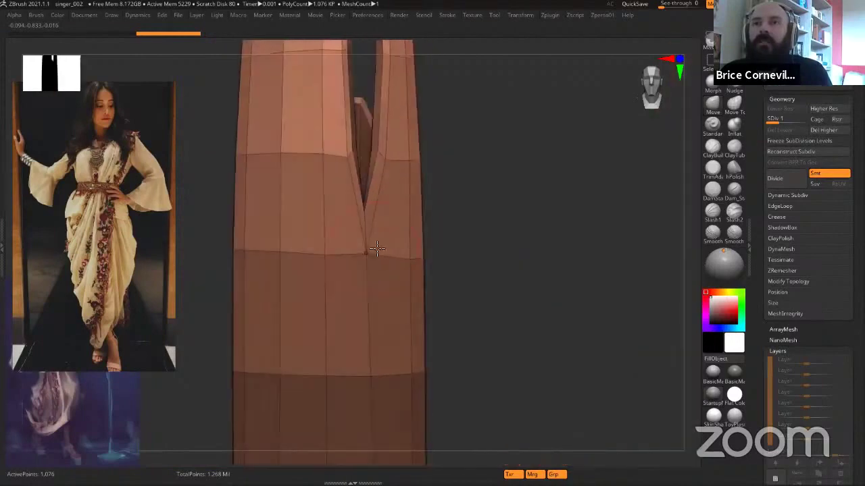
right_drag(370, 263, 361, 208)
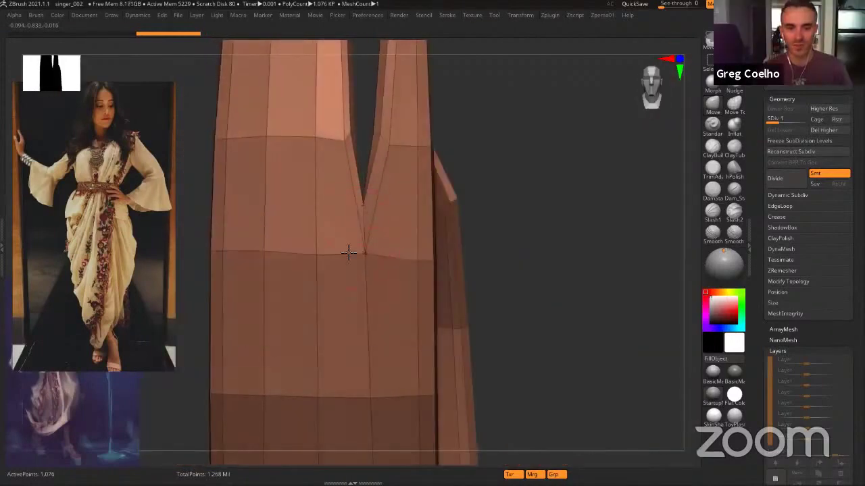
drag(374, 249, 369, 253)
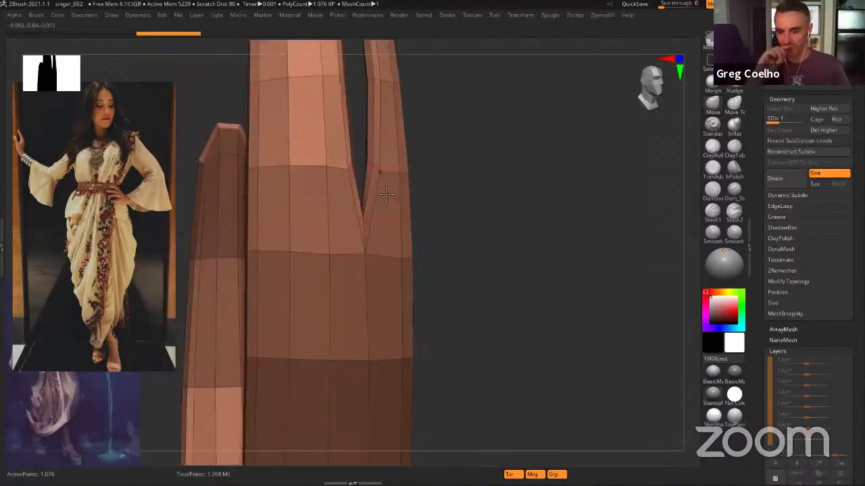
Hide the wireframe and bring the earrings up to subdivision level 5
key(d)
key(d)
key(shift+f)
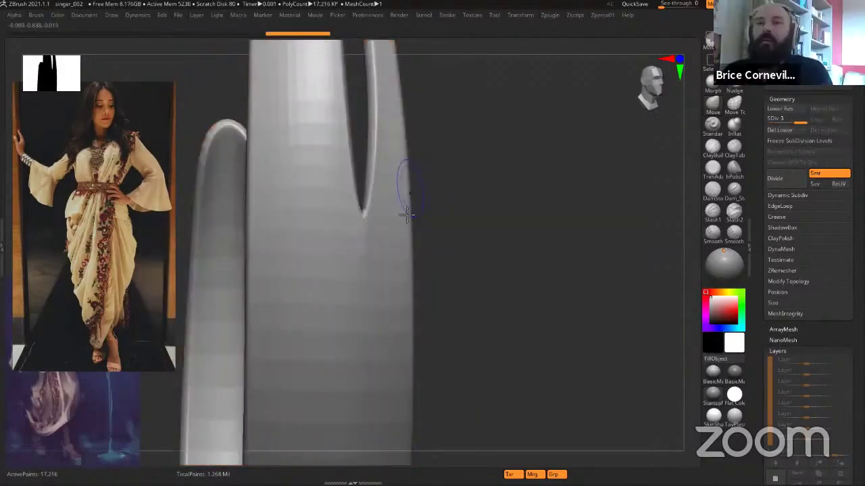
ctrl+right_drag(372, 204, 394, 293)
alt+right_drag(398, 386, 399, 269)
drag(398, 268, 501, 242)
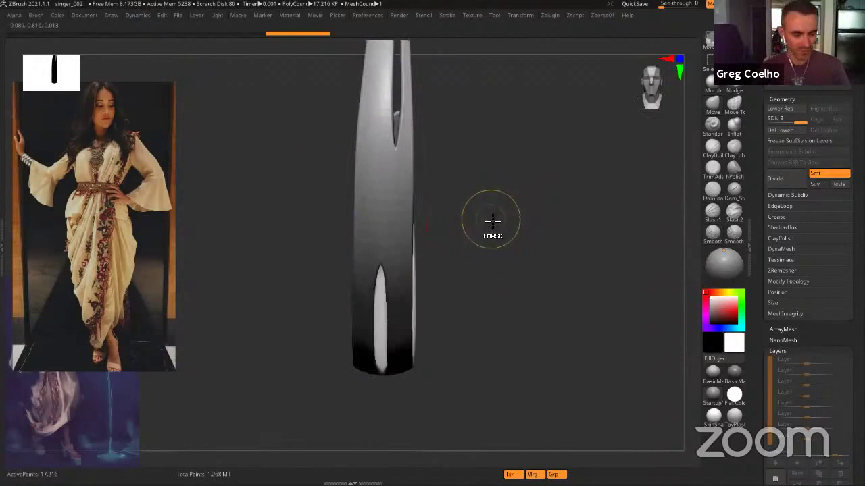
drag(458, 243, 398, 192)
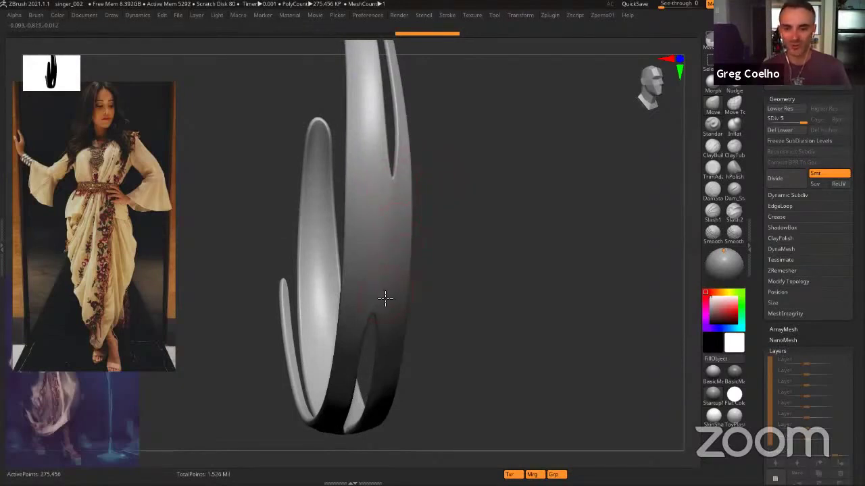
Set the earrings to subdivision level 3
right_drag(385, 298, 387, 268)
drag(398, 237, 408, 215)
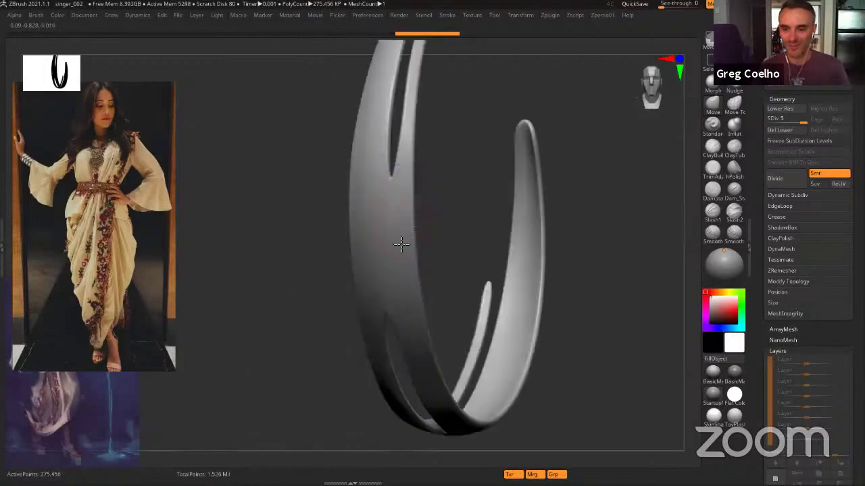
mouse_move(401, 244)
right_down()
mouse_move(413, 251)
mouse_move(398, 247)
mouse_move(394, 234)
right_up()
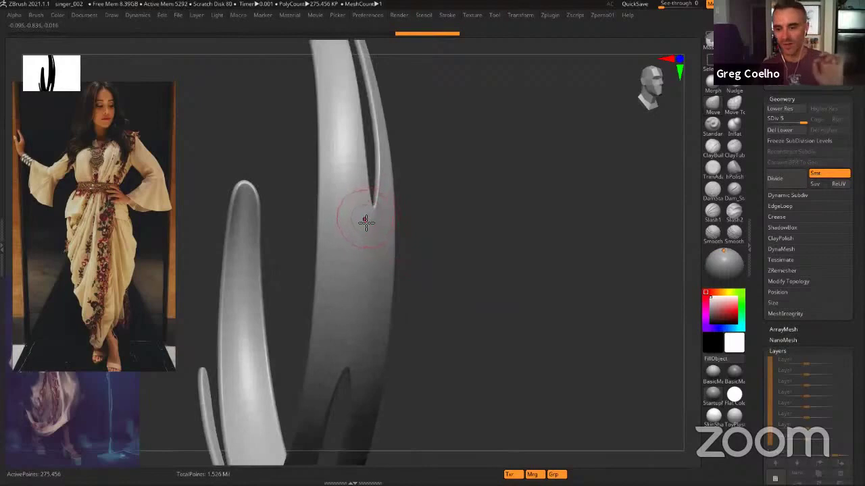
key(space)
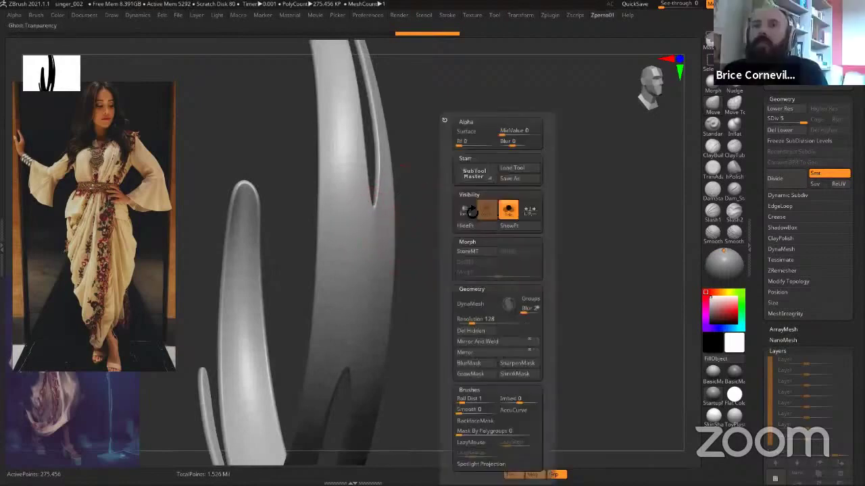
key(shift+d)
key(shift+d)
key(shift+d)
key(shift+d)
key(d)
key(d)
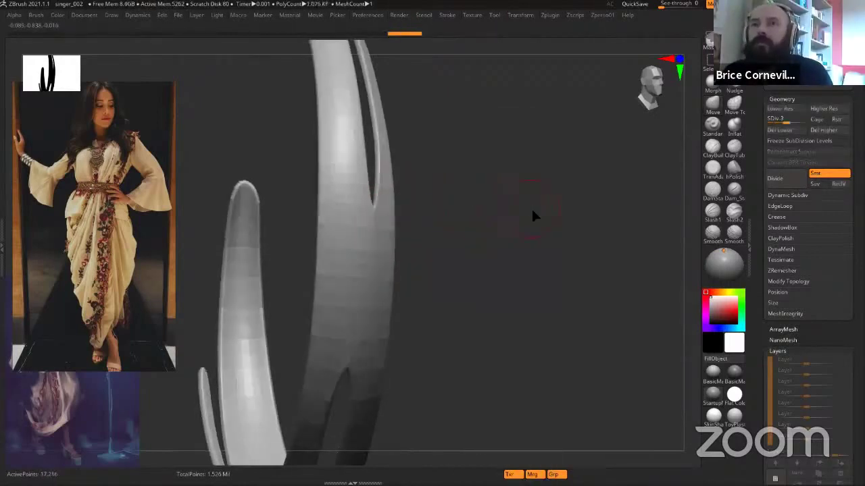
Turn off Solo mode and check the face with the hair and earrings from the front and from below
key(space)
click(546, 210)
ctrl+right_drag(493, 235, 368, 246)
mouse_move(427, 235)
alt+right_down()
mouse_move(413, 190)
mouse_move(421, 230)
alt+right_up()
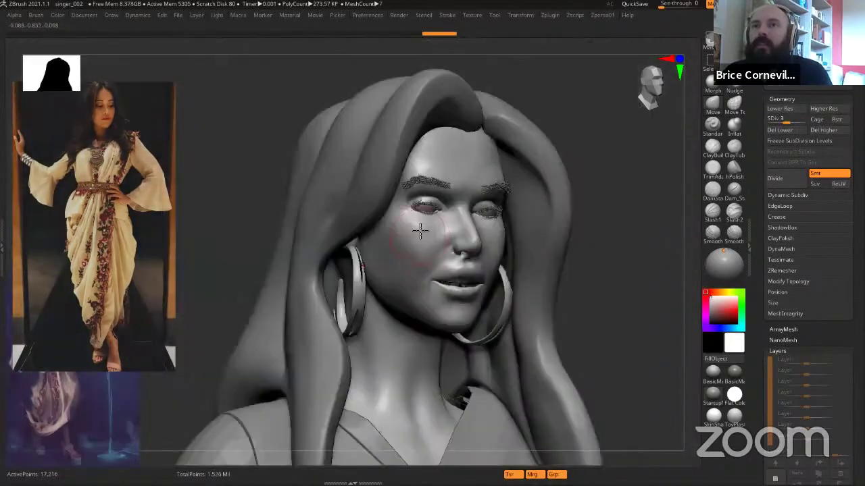
right_drag(505, 220, 469, 187)
right_drag(468, 338, 486, 347)
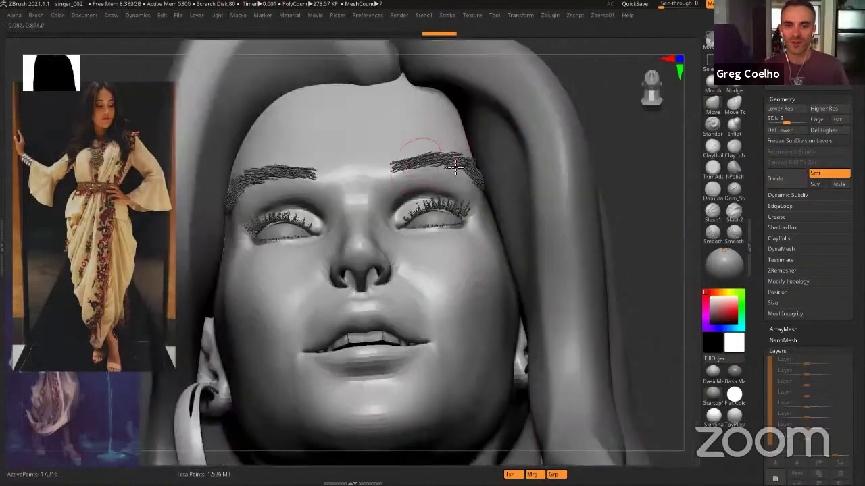
Hide the eyelashes_brows subtool and make the eyes the active subtool
drag(756, 113, 757, 358)
click(845, 168)
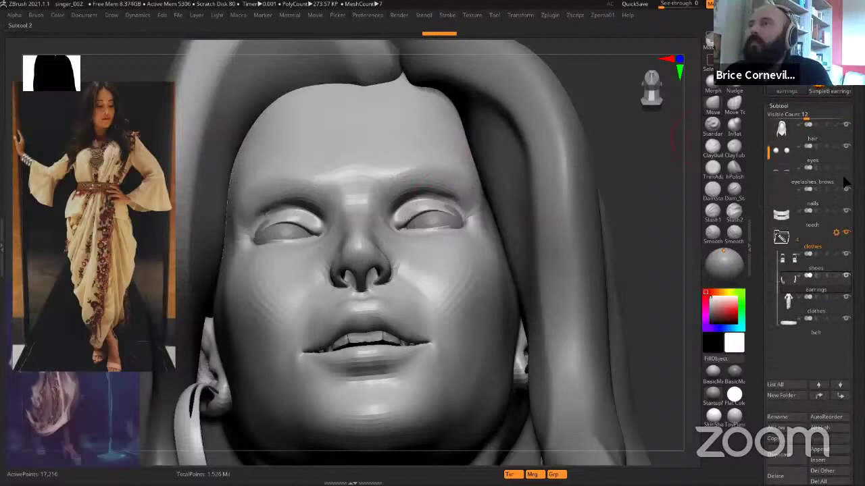
alt+click(449, 216)
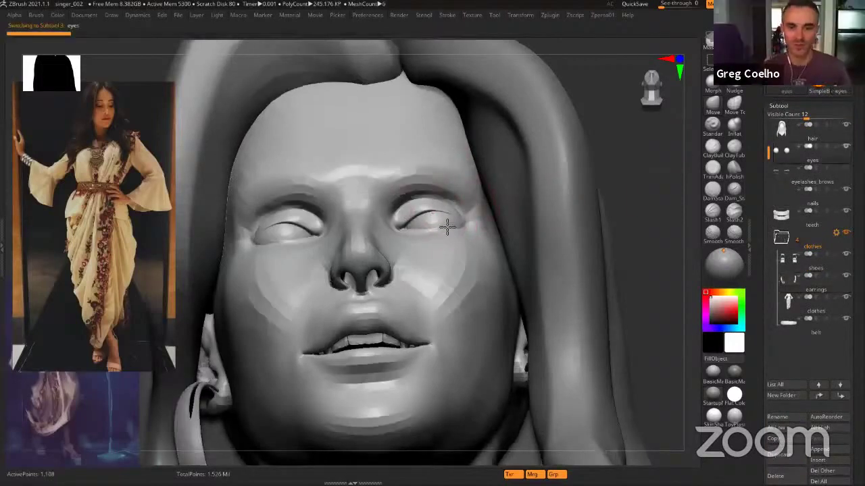
right_drag(448, 225, 438, 224)
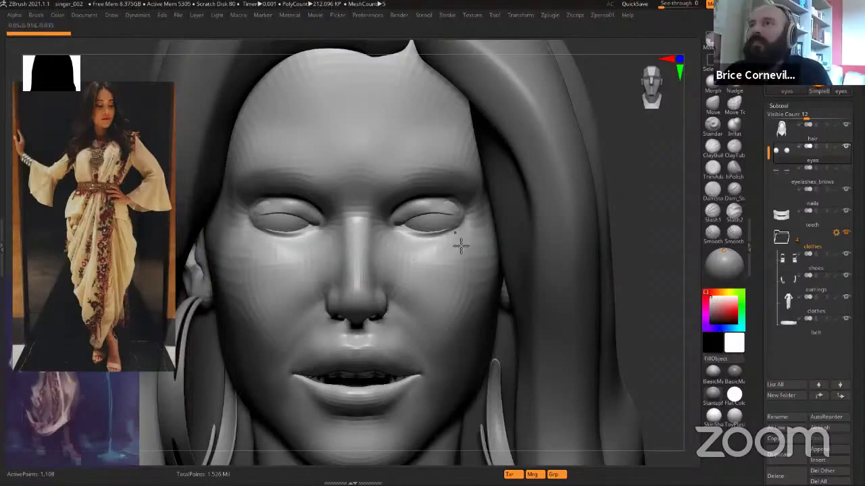
Activate the transform gizmo on the eyes and isolate them in Solo mode
key(w)
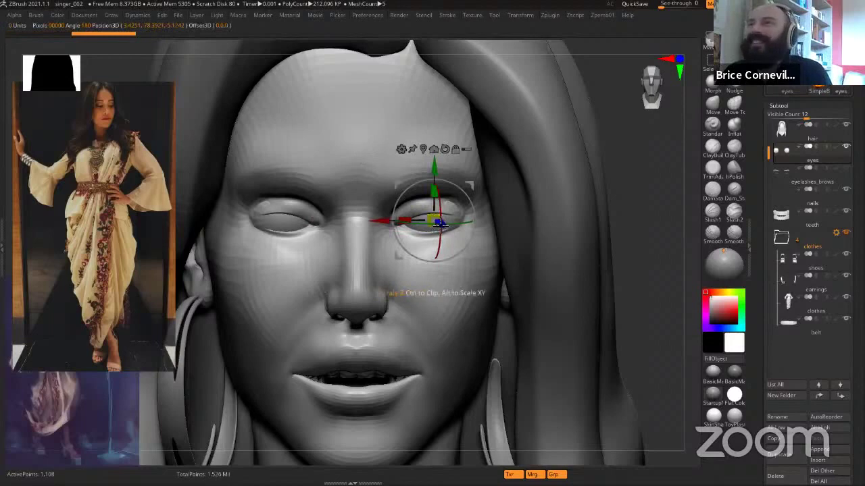
drag(440, 226, 283, 225)
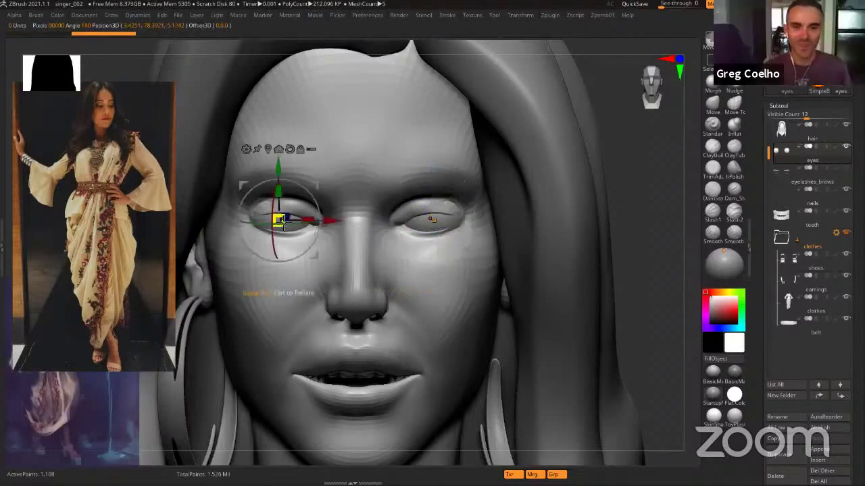
key(space)
click(599, 211)
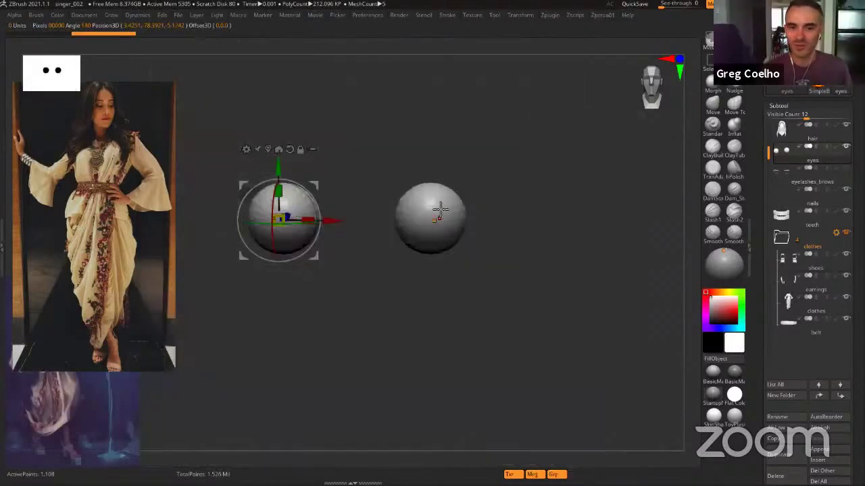
Display the wireframe on both eyeballs in a view from above
right_drag(440, 209, 546, 224)
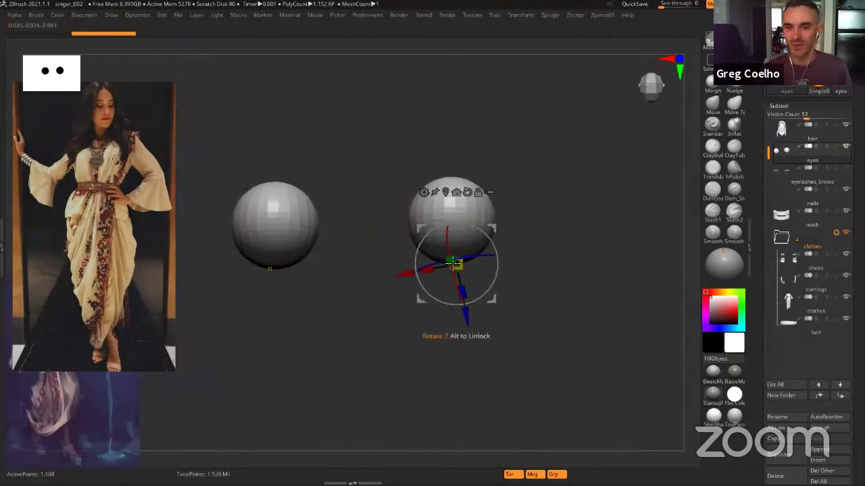
ctrl+right_drag(455, 241, 449, 255)
ctrl+right_drag(471, 223, 451, 283)
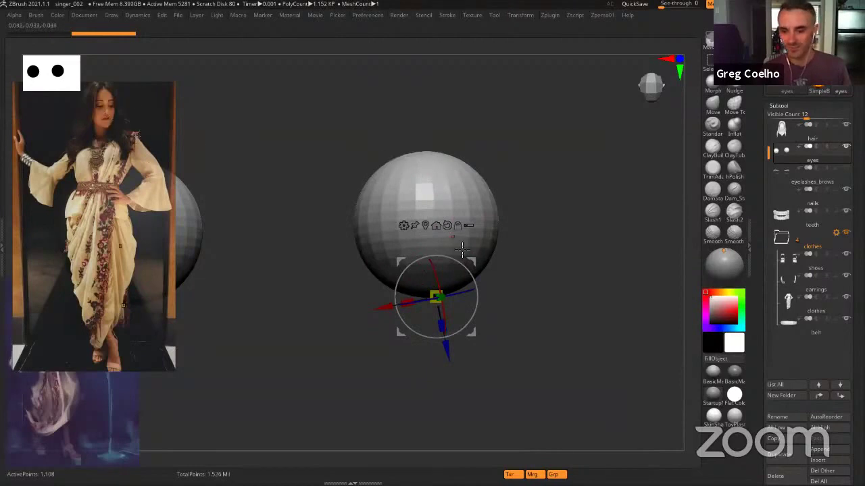
ctrl+right_drag(462, 263, 455, 237)
alt+right_drag(456, 238, 510, 232)
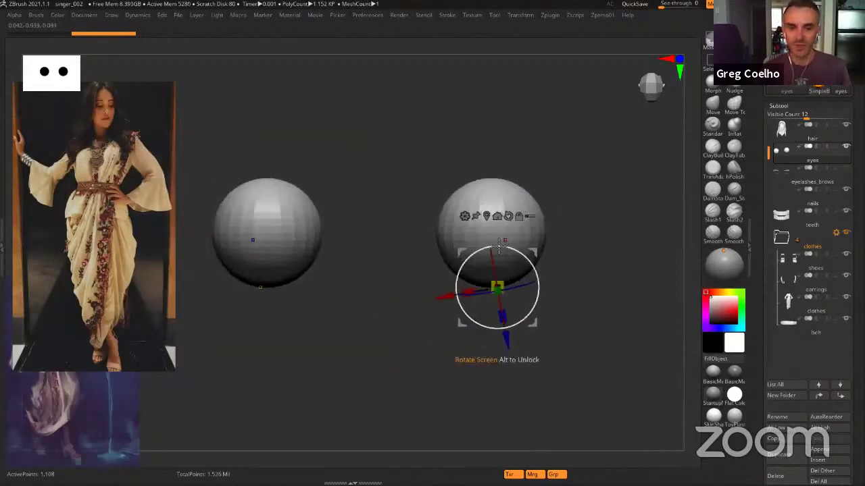
key(shift+f)
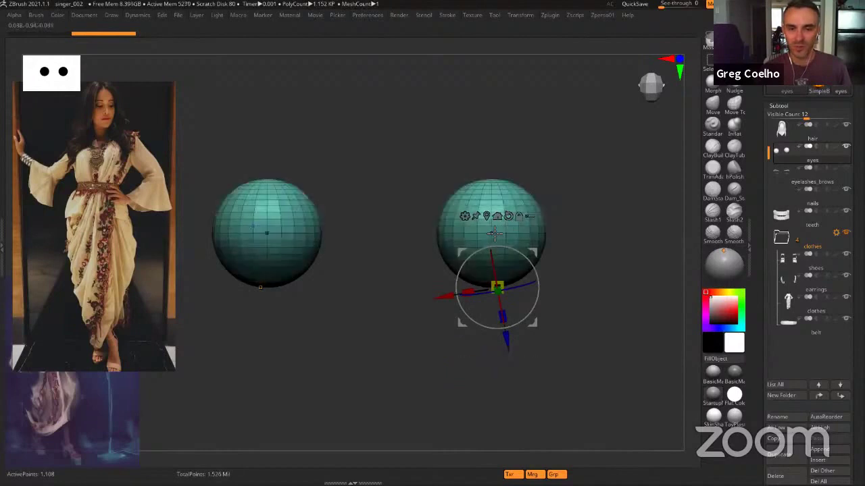
Place the gizmo at the top centre of the eyeball and try a screen rotation of the eyes
alt+click(494, 235)
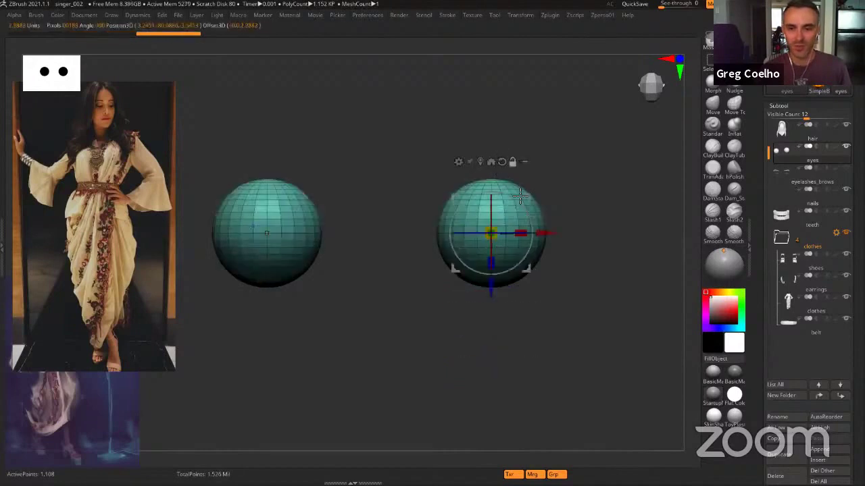
drag(534, 213, 526, 211)
key(ctrl+z)
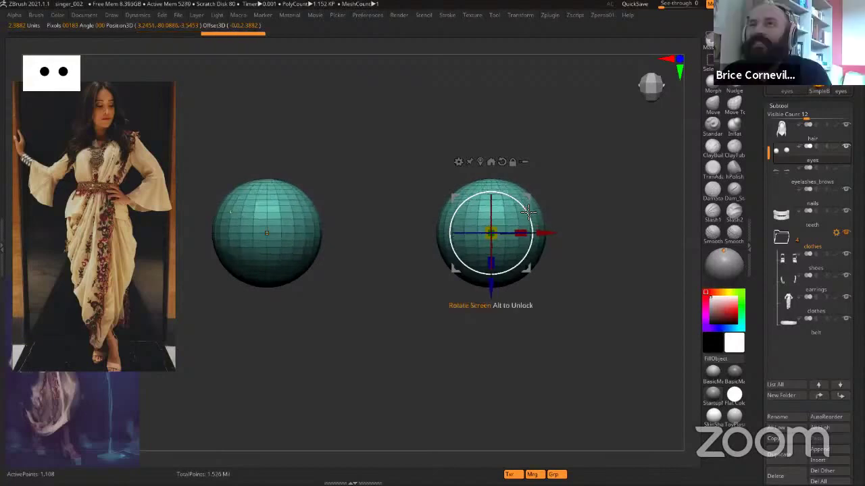
shift+drag(512, 289, 517, 211)
ctrl+right_drag(516, 211, 496, 242)
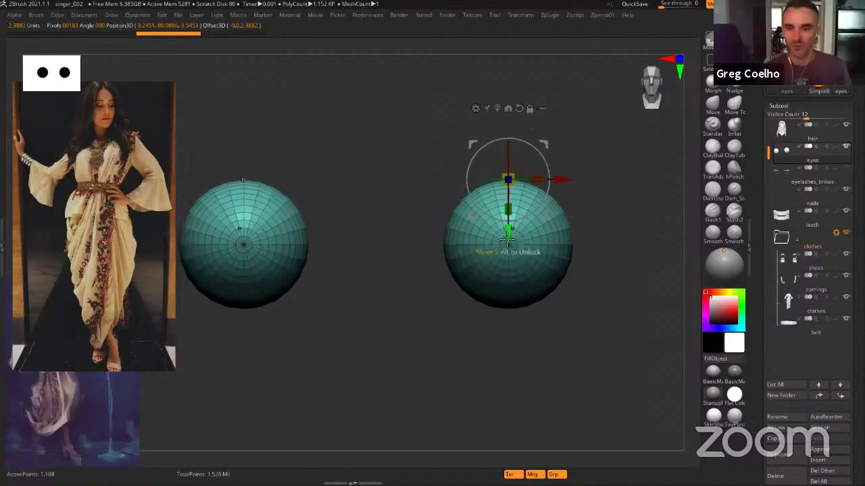
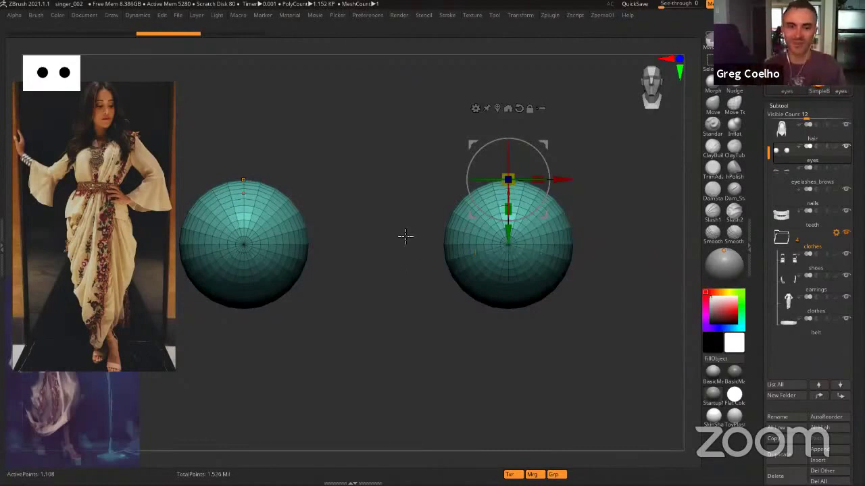
Rotate the eyes slightly about their vertical axis, working from the top view
drag(484, 238, 478, 225)
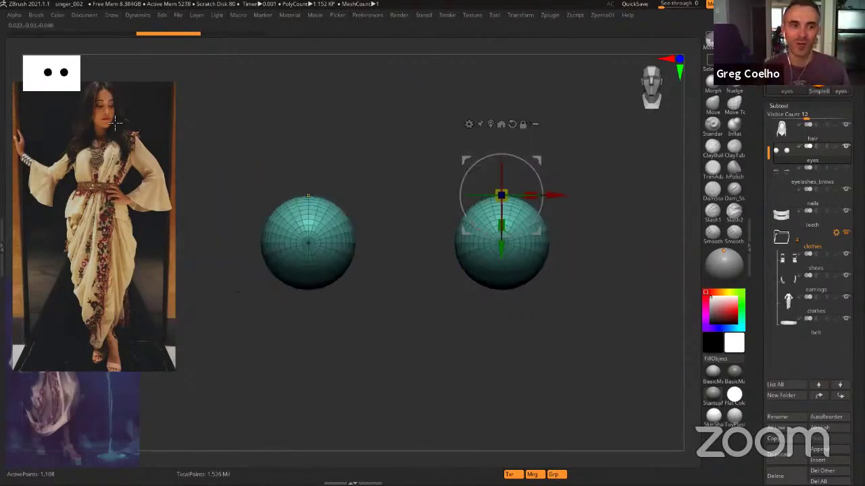
alt+right_drag(453, 216, 411, 224)
ctrl+right_drag(478, 190, 478, 223)
mouse_move(478, 223)
right_down()
mouse_move(478, 251)
mouse_move(485, 227)
right_up()
drag(495, 213, 497, 207)
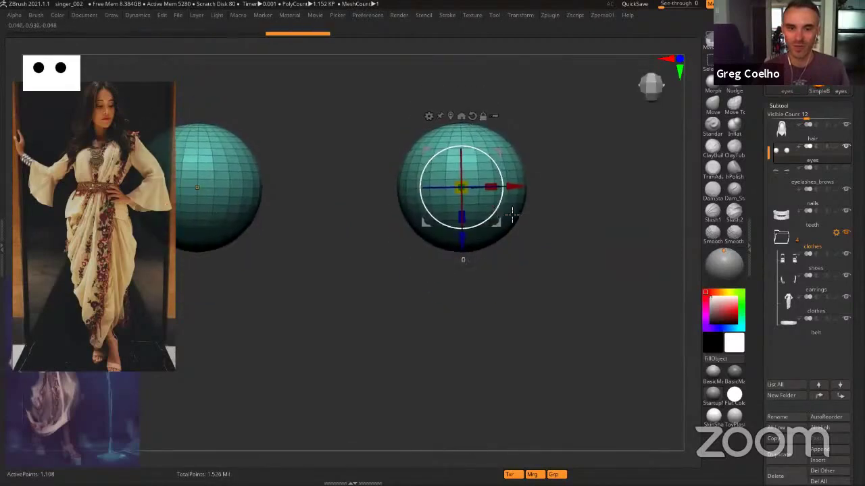
mouse_move(497, 209)
alt+right_down()
mouse_move(521, 215)
mouse_move(496, 268)
mouse_move(502, 225)
alt+right_up()
drag(500, 226, 428, 229)
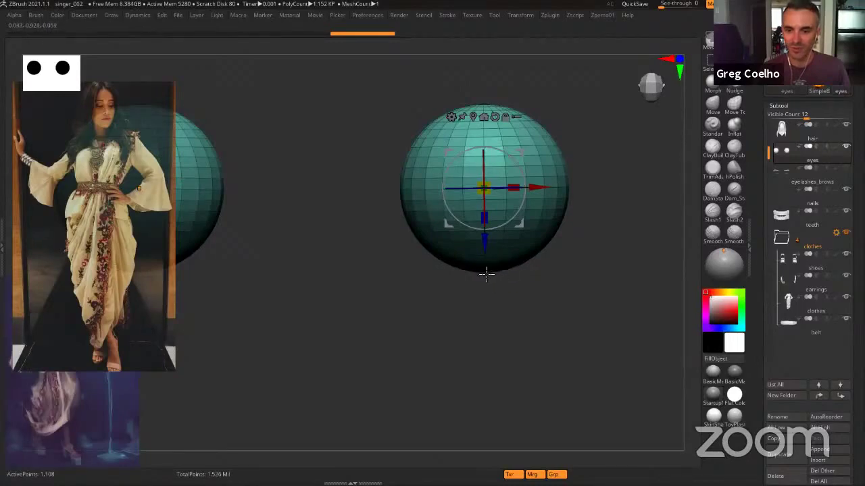
Turn off Solo mode and move the eyes slightly forward in the head from the side view
drag(490, 286, 540, 209)
key(space)
click(559, 211)
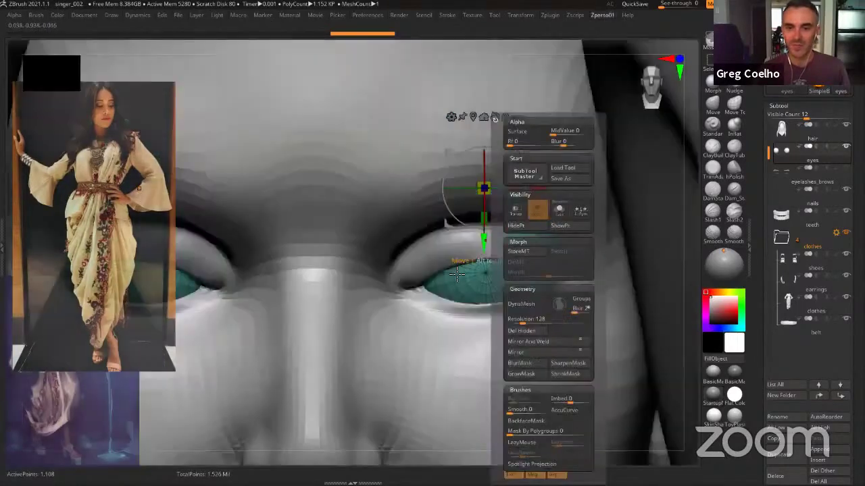
alt+right_drag(469, 277, 486, 221)
right_drag(500, 254, 550, 244)
drag(552, 197, 543, 200)
right_drag(496, 255, 493, 254)
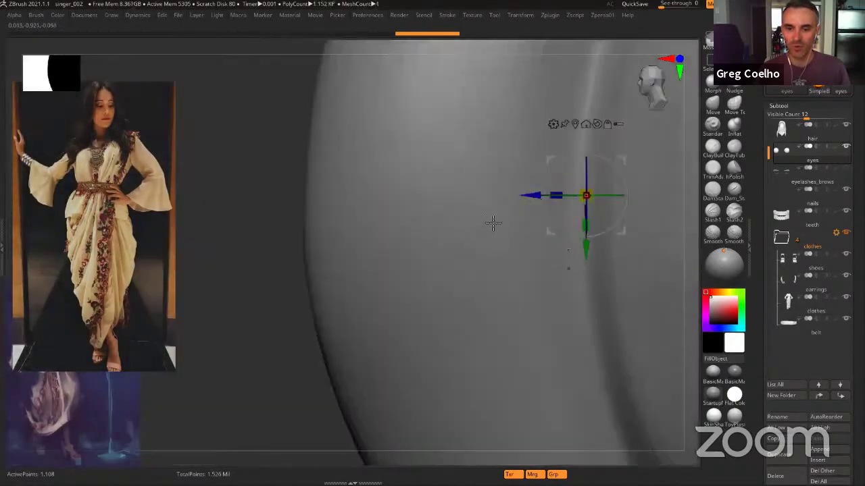
Hide the hair subtool to expose the eye area in profile
key(space)
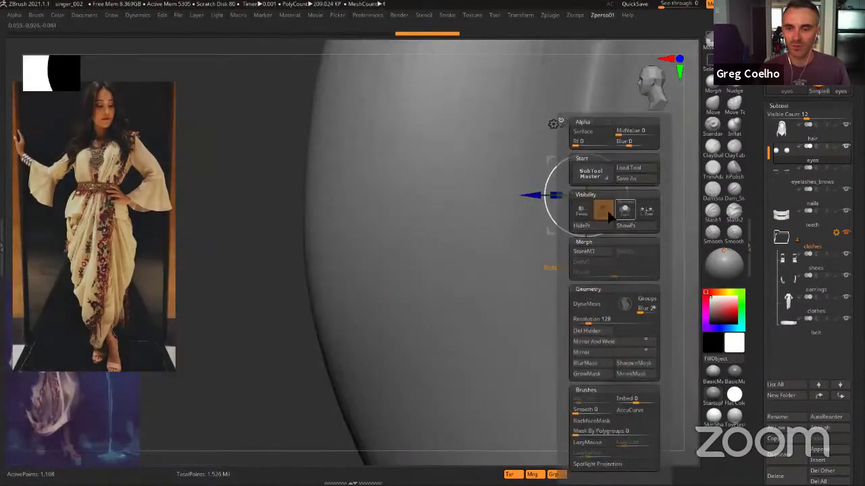
click(619, 212)
key(space)
click(606, 208)
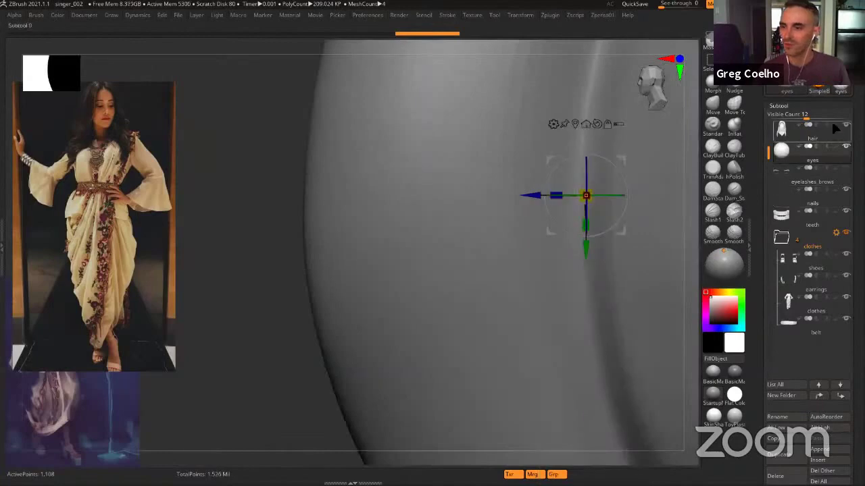
click(845, 126)
Fine-tune the depth and height of the eyes in their sockets with small gizmo moves
drag(536, 201, 538, 202)
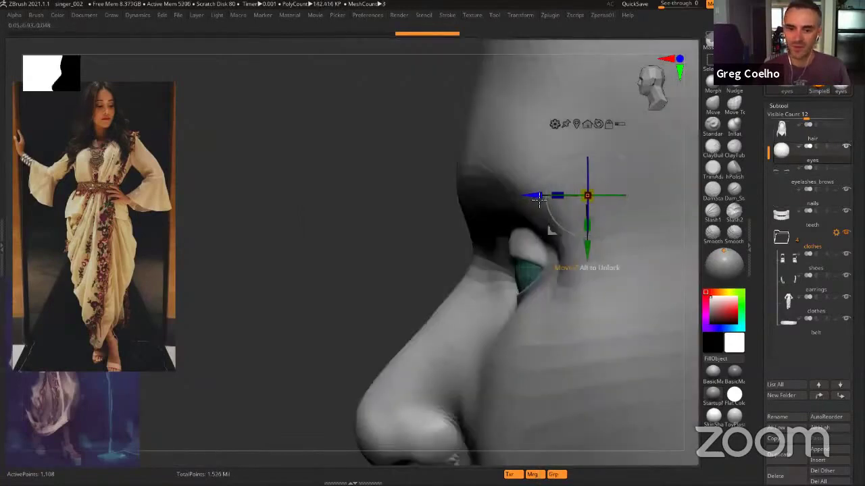
drag(587, 253, 587, 251)
right_drag(472, 269, 513, 257)
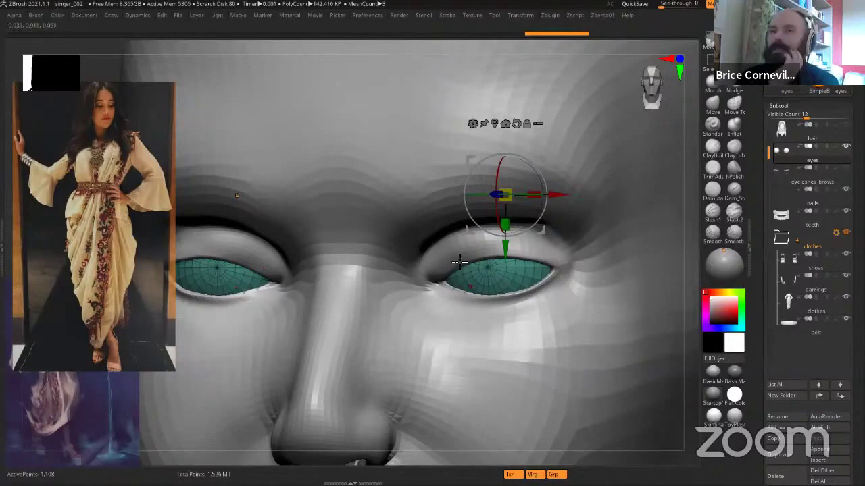
Leave the gizmo and examine the fit of the eyelids around the eyeballs from below and above, declining Dynamic Subdiv for the eyes
key(q)
mouse_move(459, 239)
right_down()
mouse_move(461, 250)
mouse_move(437, 267)
right_up()
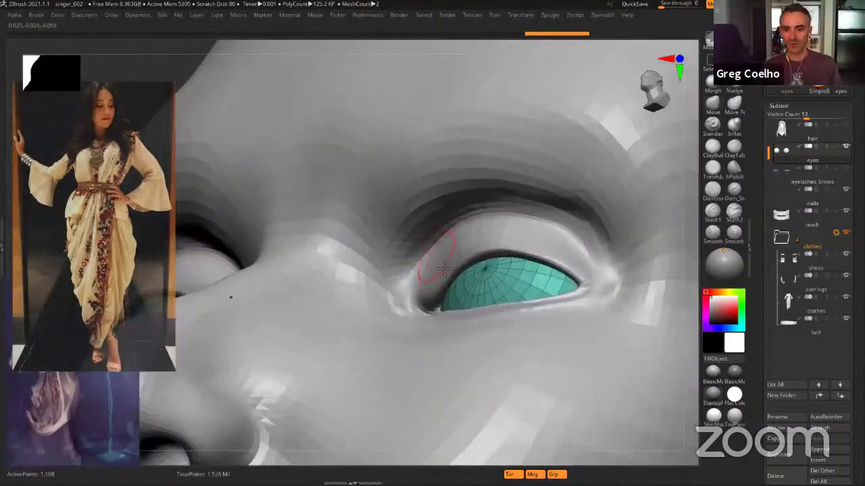
right_drag(475, 241, 475, 234)
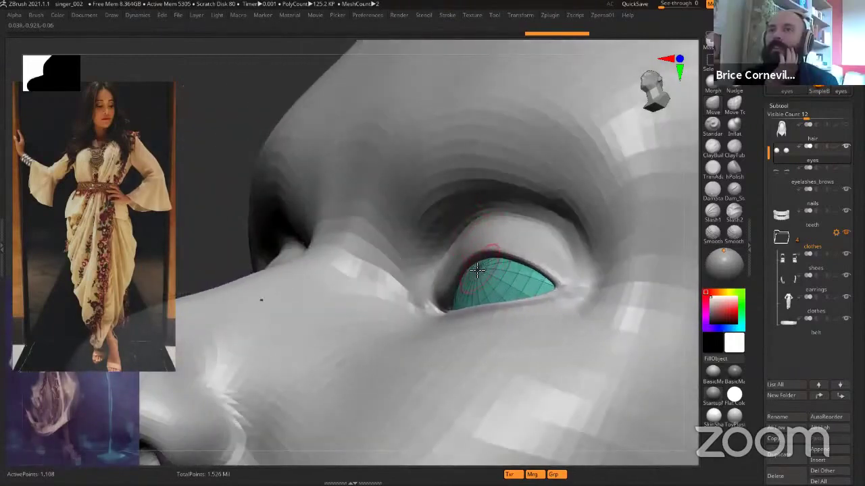
right_drag(477, 270, 471, 351)
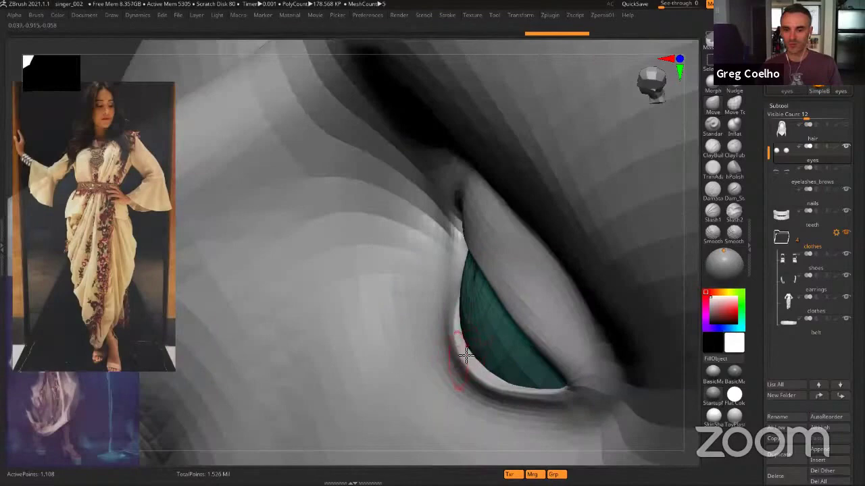
right_drag(484, 321, 473, 284)
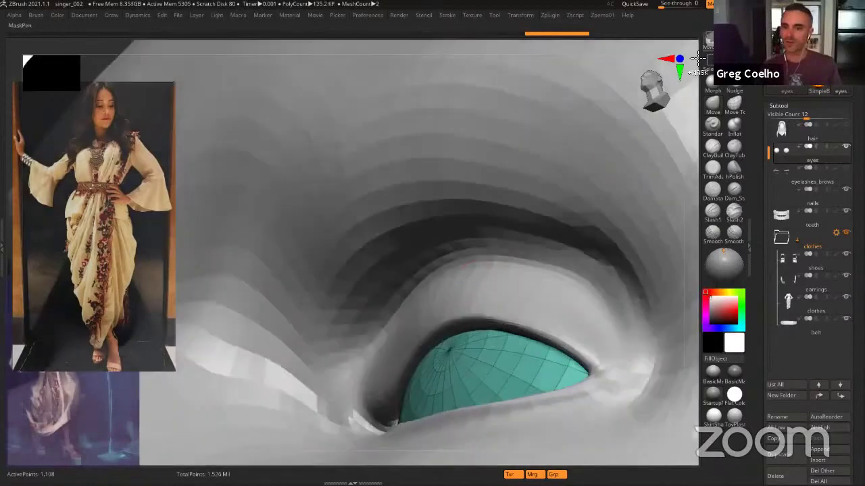
right_drag(498, 276, 497, 286)
key(d)
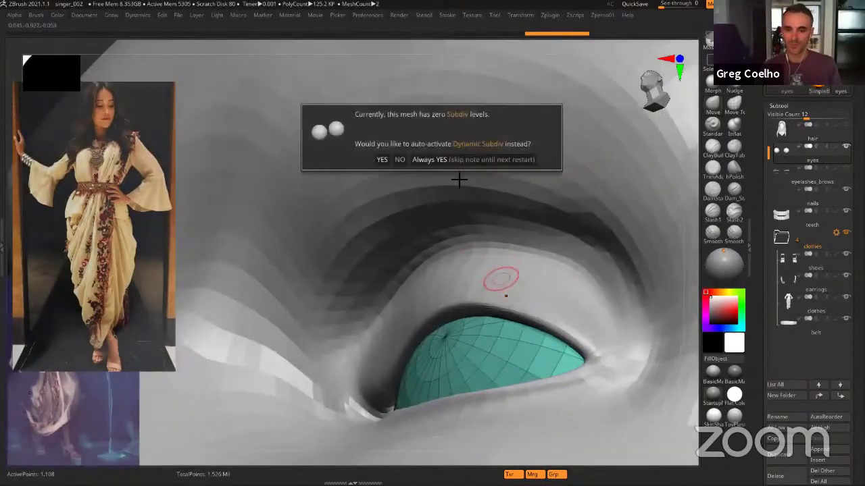
click(400, 160)
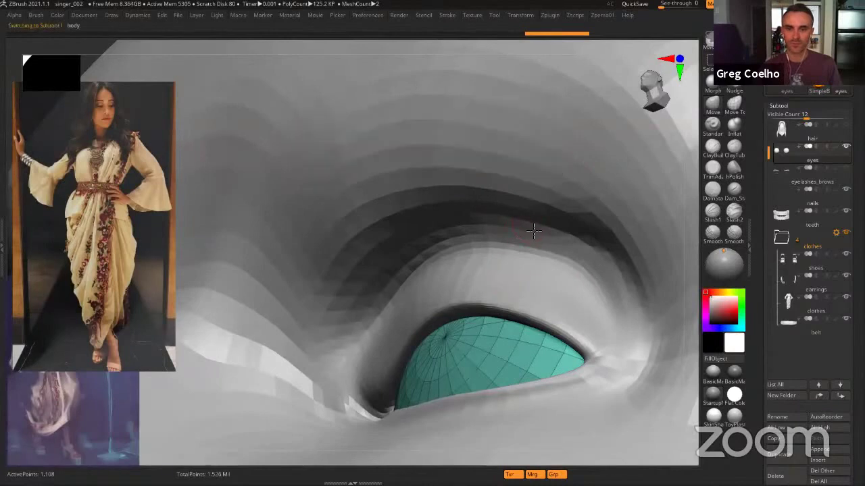
Make the body the active subtool and inspect the upper eyelid's polyframe from front and side, ending with the polyframe off
alt+click(533, 230)
ctrl+drag(475, 270, 484, 268)
right_drag(494, 296, 490, 321)
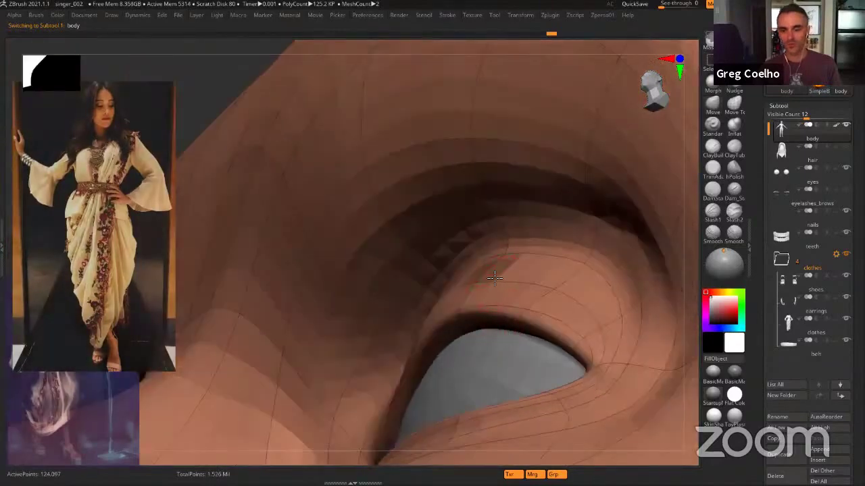
right_drag(494, 277, 498, 270)
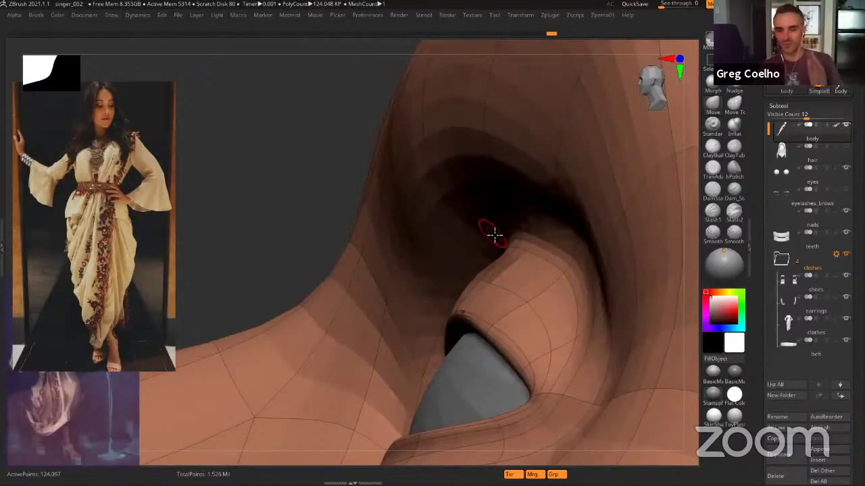
right_drag(513, 229, 528, 245)
key(shift+f)
key(shift+d)
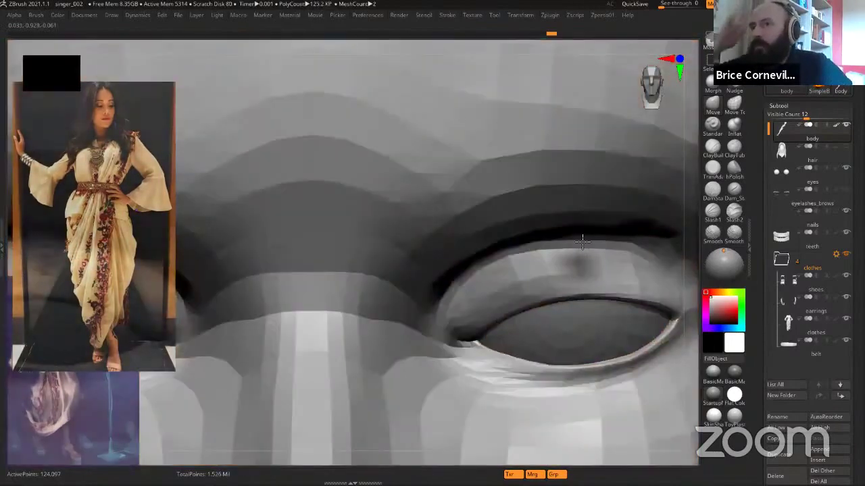
Examine the eyelids and eye fit from front and three-quarter angles, including at full-head and upper-body distance
right_drag(581, 241, 653, 169)
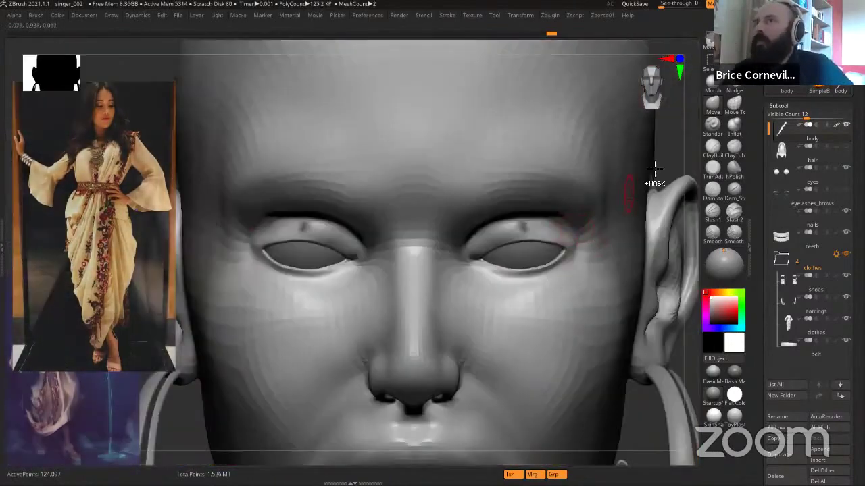
right_drag(525, 243, 488, 273)
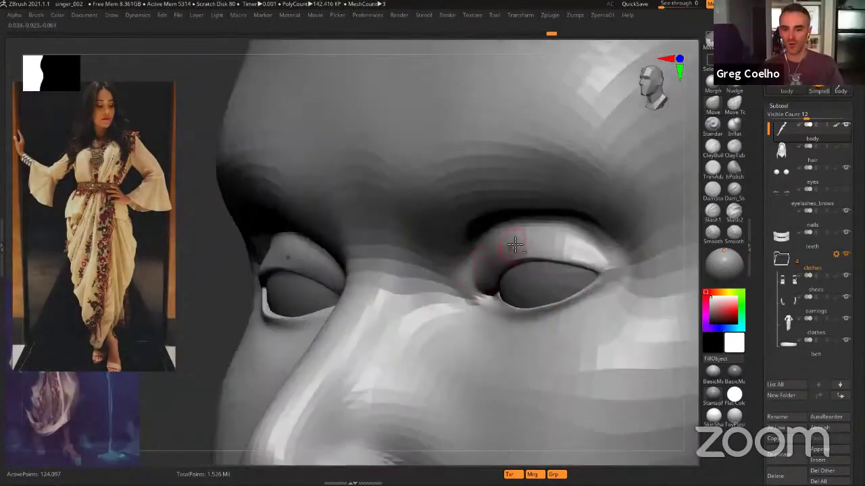
right_drag(514, 245, 492, 245)
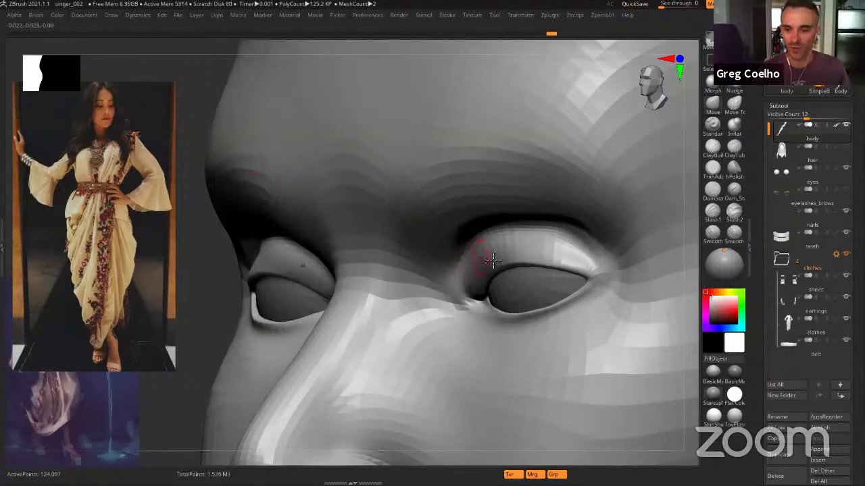
mouse_move(492, 264)
right_down()
mouse_move(514, 253)
mouse_move(502, 252)
mouse_move(509, 257)
mouse_move(498, 271)
right_up()
scroll(487, 238, down, 3)
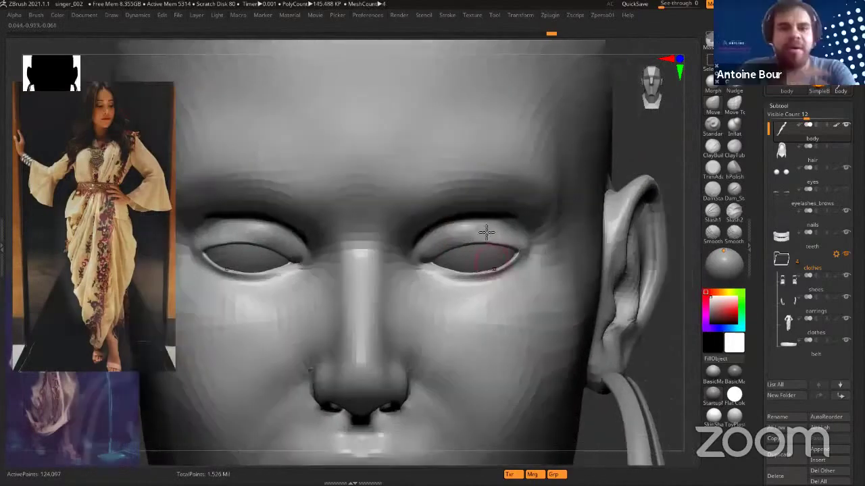
right_drag(482, 235, 488, 222)
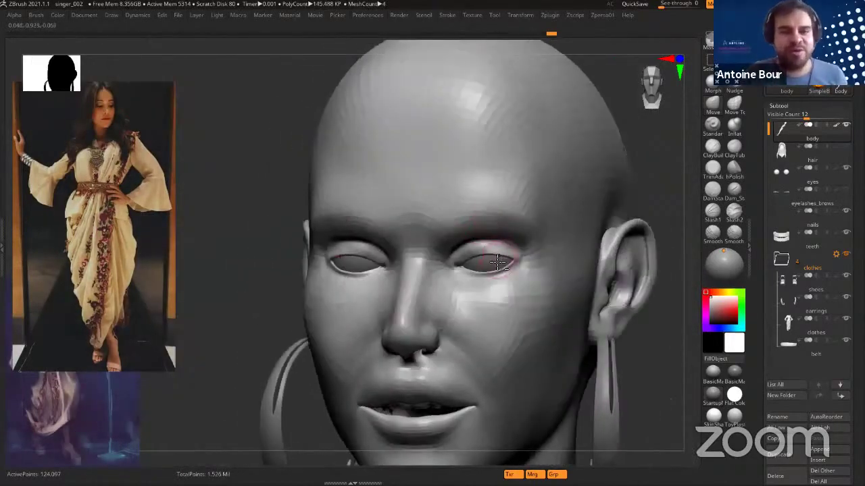
scroll(497, 262, down, 3)
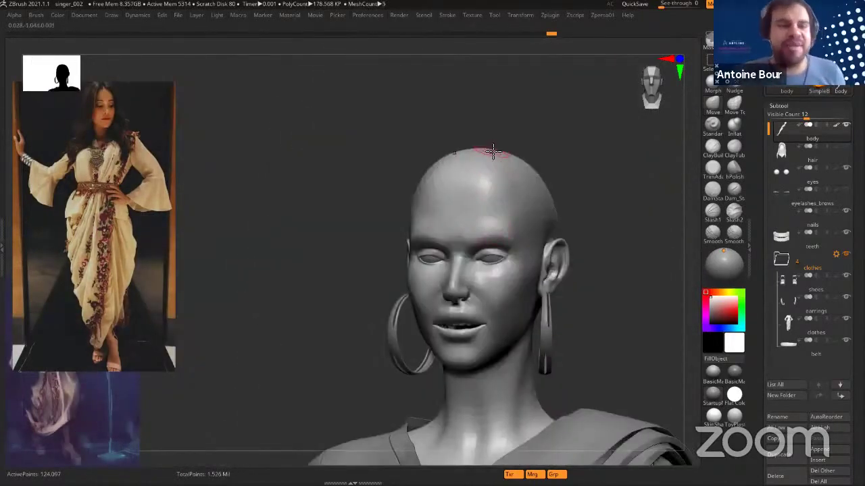
mouse_move(511, 263)
right_down()
mouse_move(499, 215)
mouse_move(473, 232)
mouse_move(479, 228)
right_up()
mouse_move(479, 276)
ctrl+right_down()
mouse_move(471, 228)
mouse_move(494, 186)
ctrl+right_up()
mouse_move(422, 274)
right_down()
mouse_move(434, 268)
mouse_move(414, 299)
mouse_move(409, 283)
mouse_move(378, 278)
mouse_move(379, 270)
mouse_move(383, 285)
mouse_move(420, 276)
mouse_move(371, 262)
mouse_move(406, 205)
mouse_move(409, 177)
mouse_move(462, 217)
mouse_move(475, 214)
mouse_move(473, 201)
right_up()
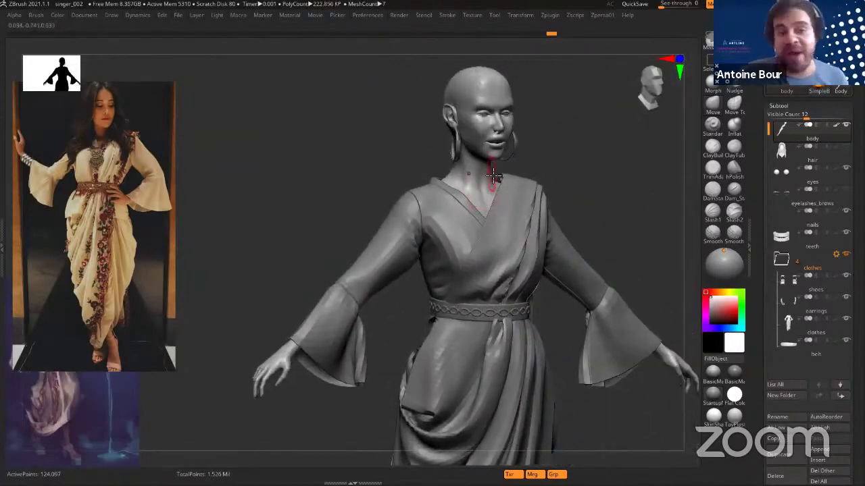
Show the hair subtool again and make the eyes the active subtool
click(845, 147)
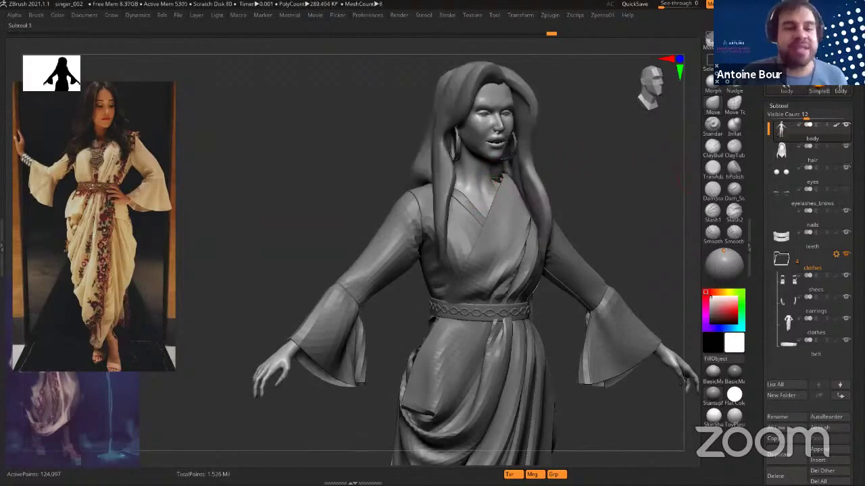
right_drag(604, 166, 566, 189)
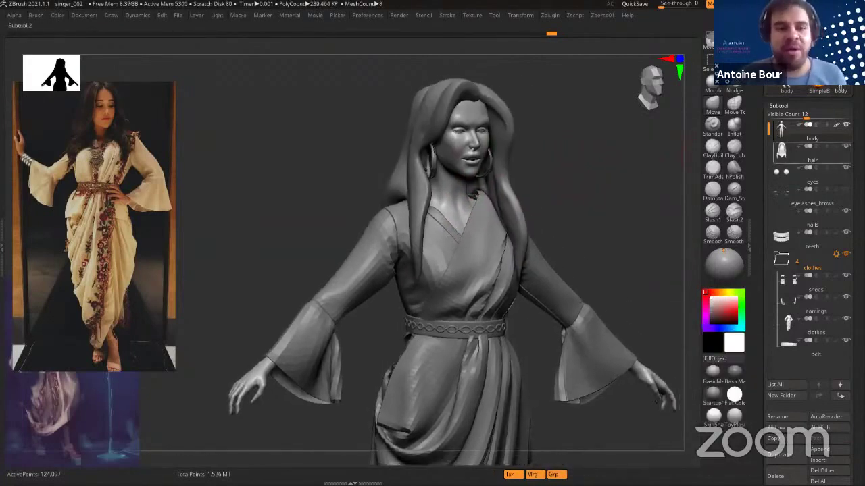
click(842, 176)
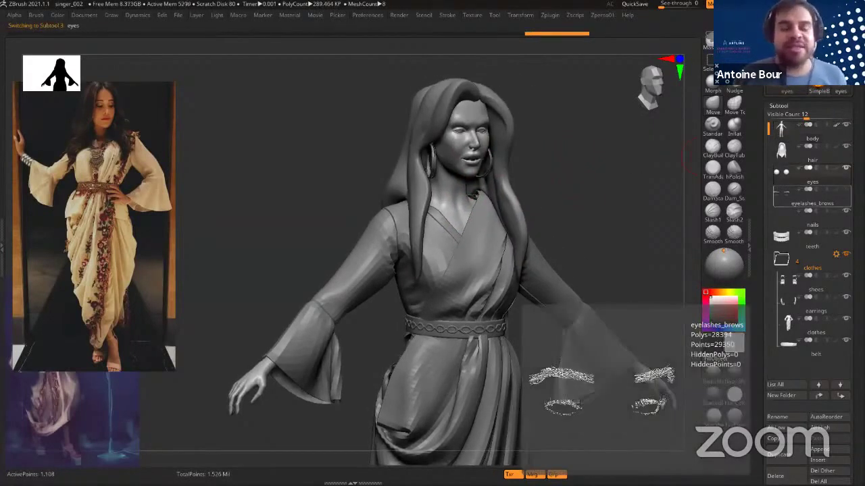
Review the whole figure from three-quarter and front views and undo the last edit on the eyes subtool
ctrl+right_drag(533, 213, 534, 240)
alt+right_drag(534, 239, 530, 192)
right_drag(337, 265, 475, 176)
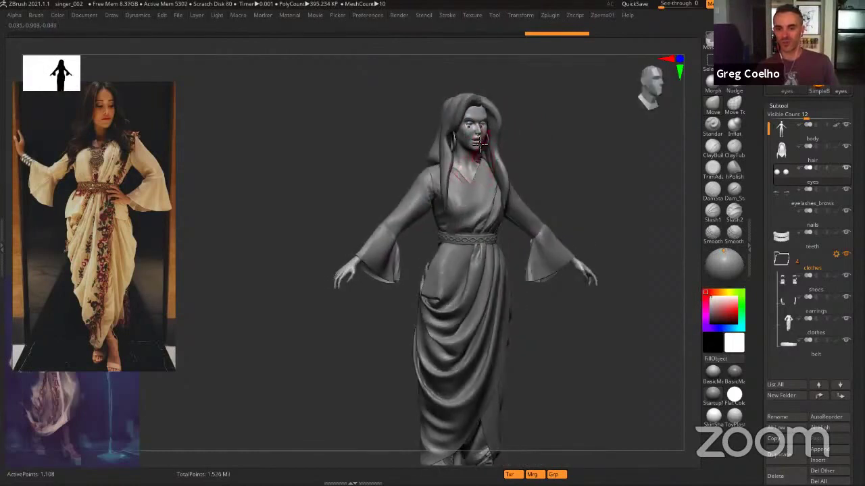
mouse_move(473, 172)
right_down()
mouse_move(477, 158)
mouse_move(473, 171)
right_up()
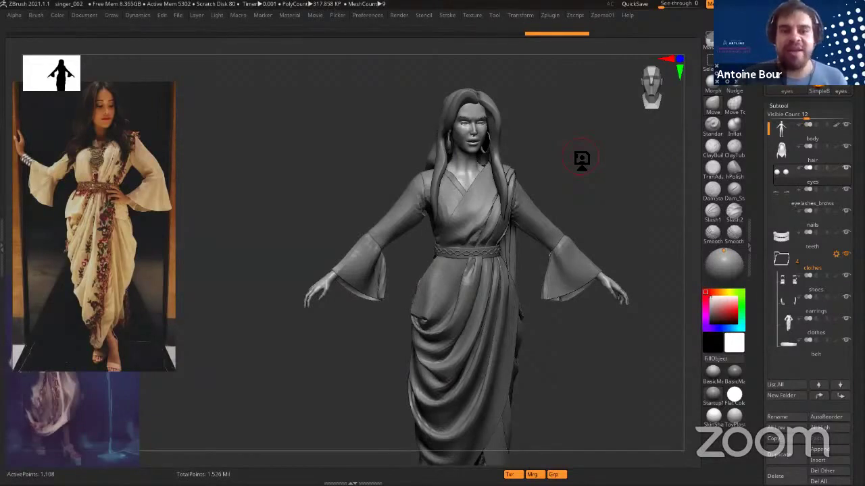
key(ctrl+z)
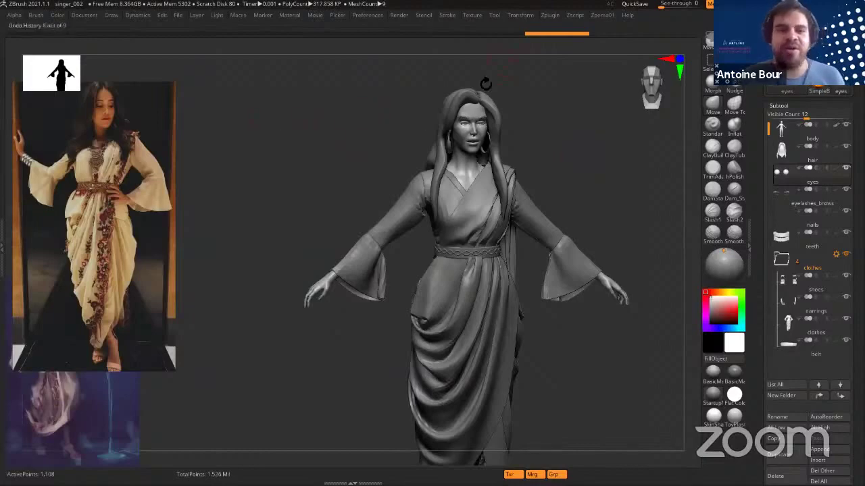